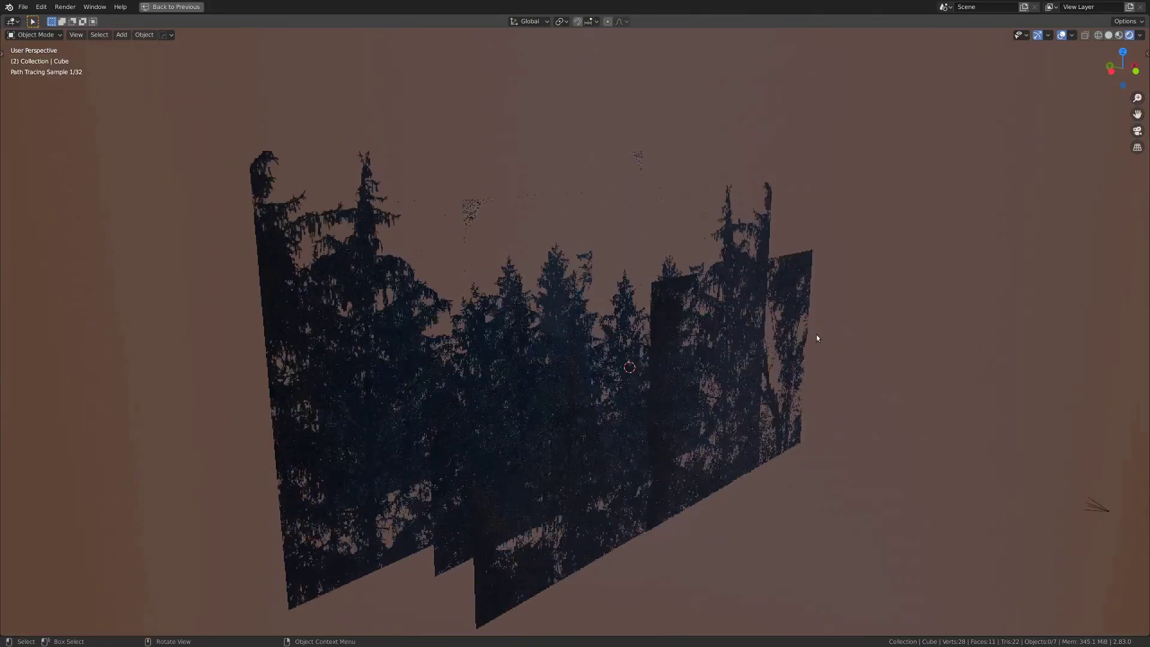
# Orbit and zoom around the rendered tree planes, then view the scene through the camera.
pyautogui.scroll(2, 803, 333)
pyautogui.moveTo(790, 332); pyautogui.dragTo(729, 329, button='middle')
pyautogui.scroll(-3, 818, 330)
pyautogui.scroll(3, 754, 329)
pyautogui.press('KP_0')
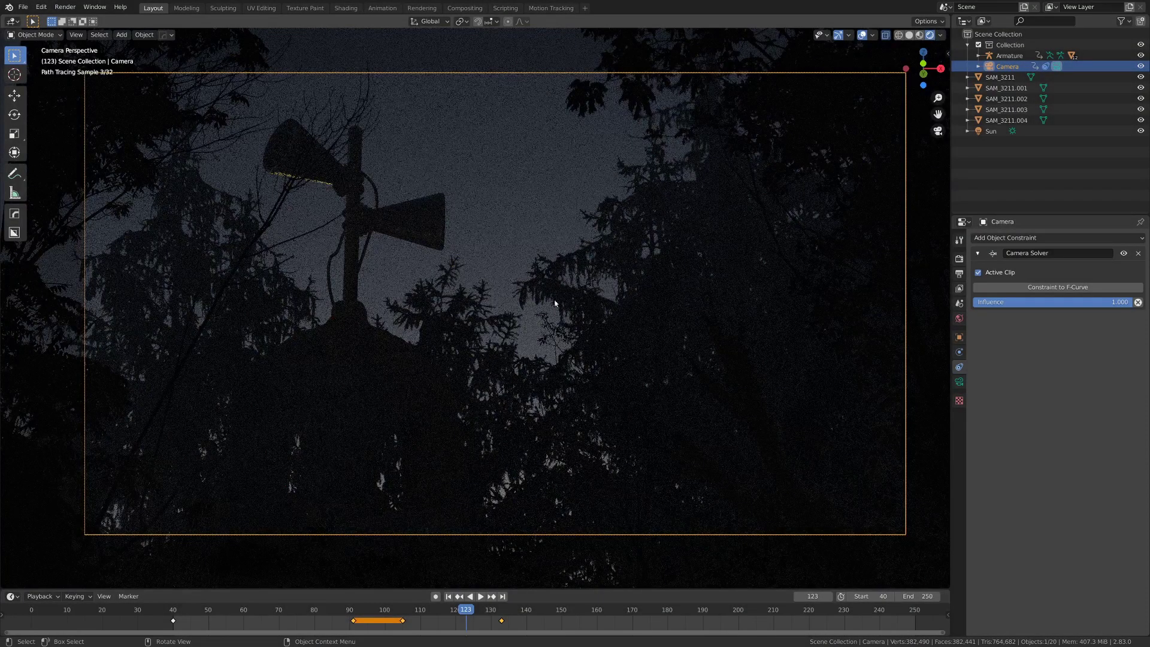
# Orbit and zoom out of the camera view around the forest planes to a low side view.
pyautogui.moveTo(550, 301); pyautogui.dragTo(584, 312, button='middle')
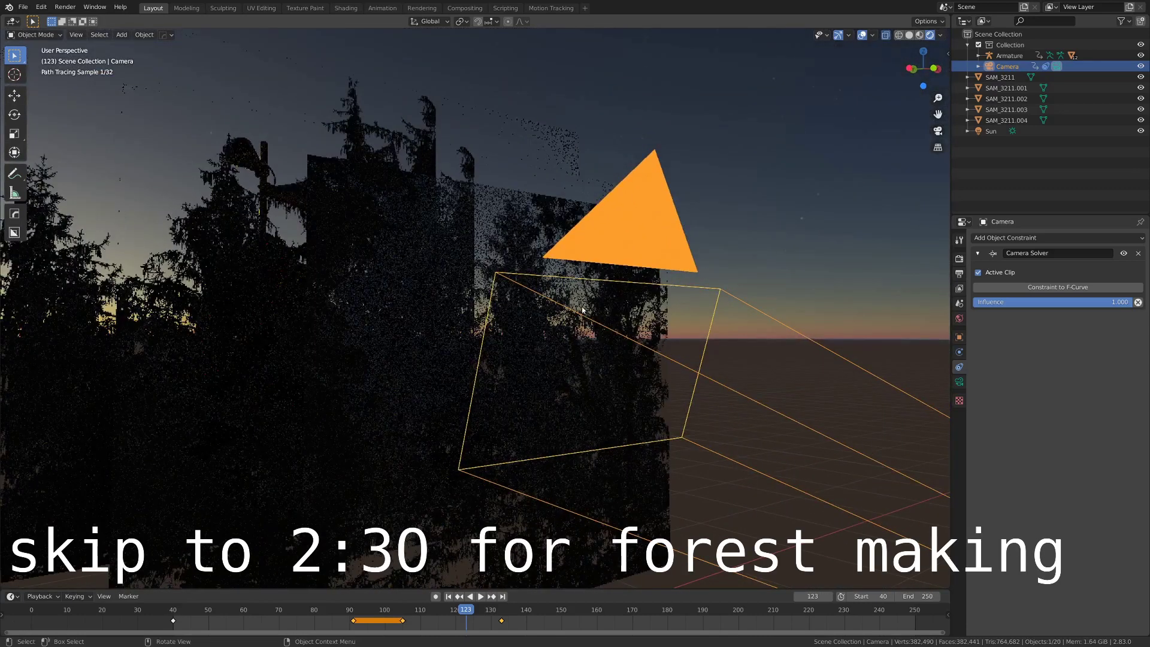
pyautogui.scroll(-6, 582, 310)
pyautogui.moveTo(457, 354); pyautogui.dragTo(612, 399, button='middle')
pyautogui.scroll(4, 516, 363)
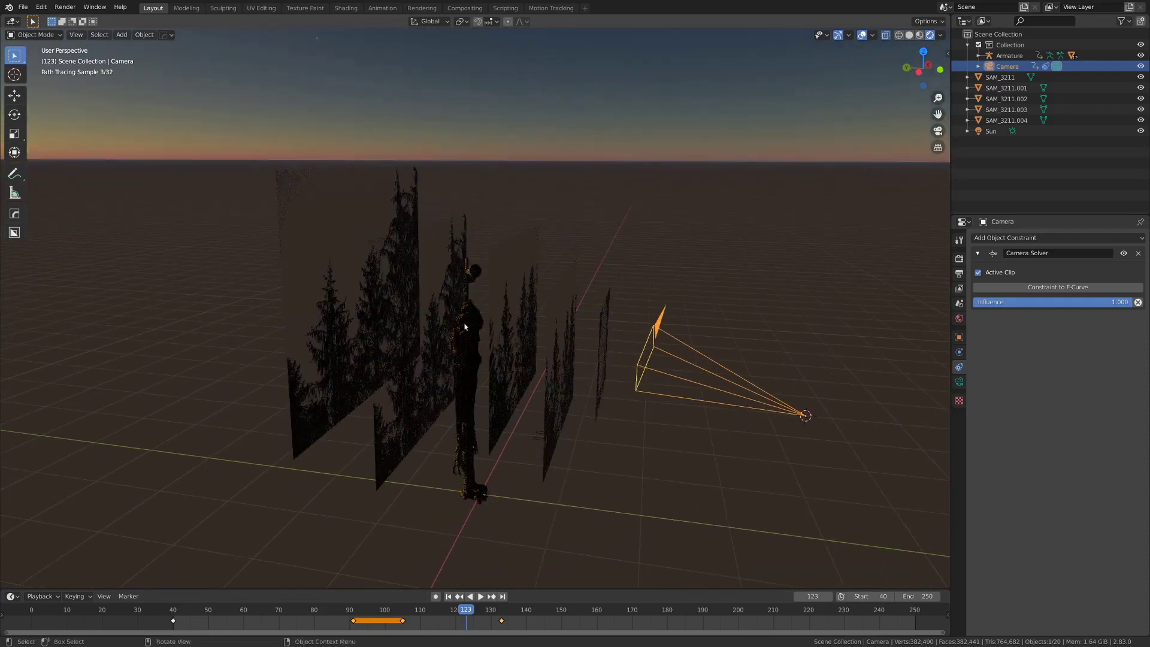
pyautogui.moveTo(323, 259); pyautogui.dragTo(358, 285, button='middle')
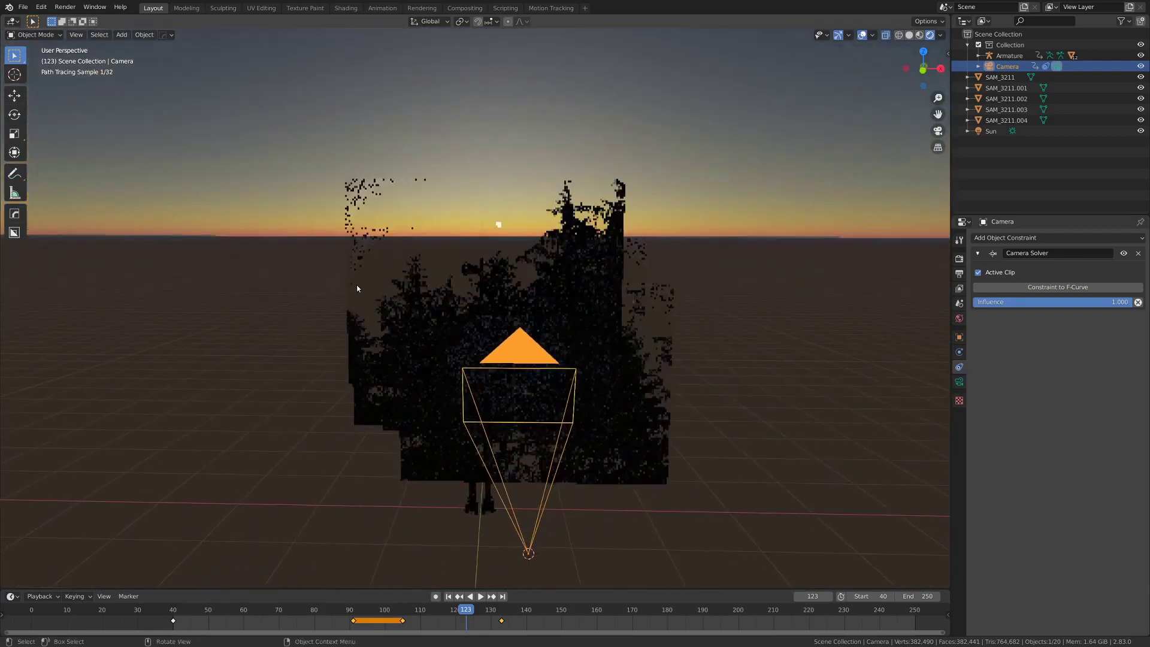
pyautogui.scroll(-5, 465, 219)
pyautogui.moveTo(465, 219); pyautogui.dragTo(539, 263, button='middle')
pyautogui.scroll(7, 537, 286)
pyautogui.moveTo(488, 341); pyautogui.dragTo(476, 325, button='middle')
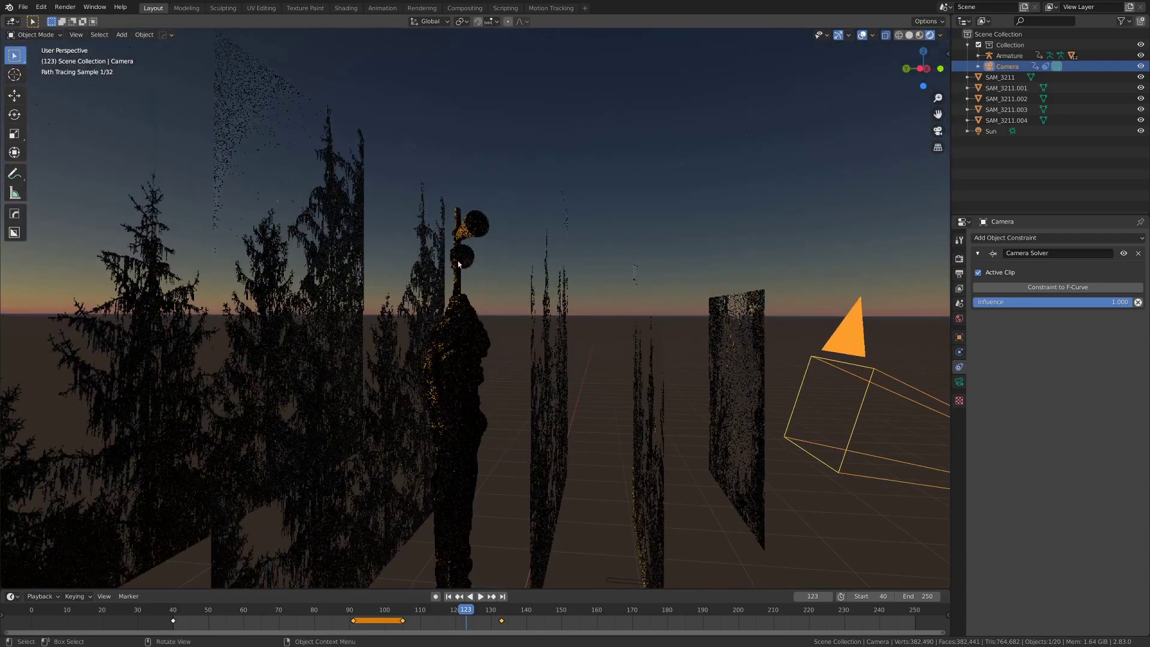
# Switch the viewport to Solid shading and orbit around the figure and camera.
pyautogui.press('z')
pyautogui.click(487, 380)
pyautogui.scroll(-5, 517, 381)
pyautogui.moveTo(509, 379); pyautogui.dragTo(490, 381, button='middle')
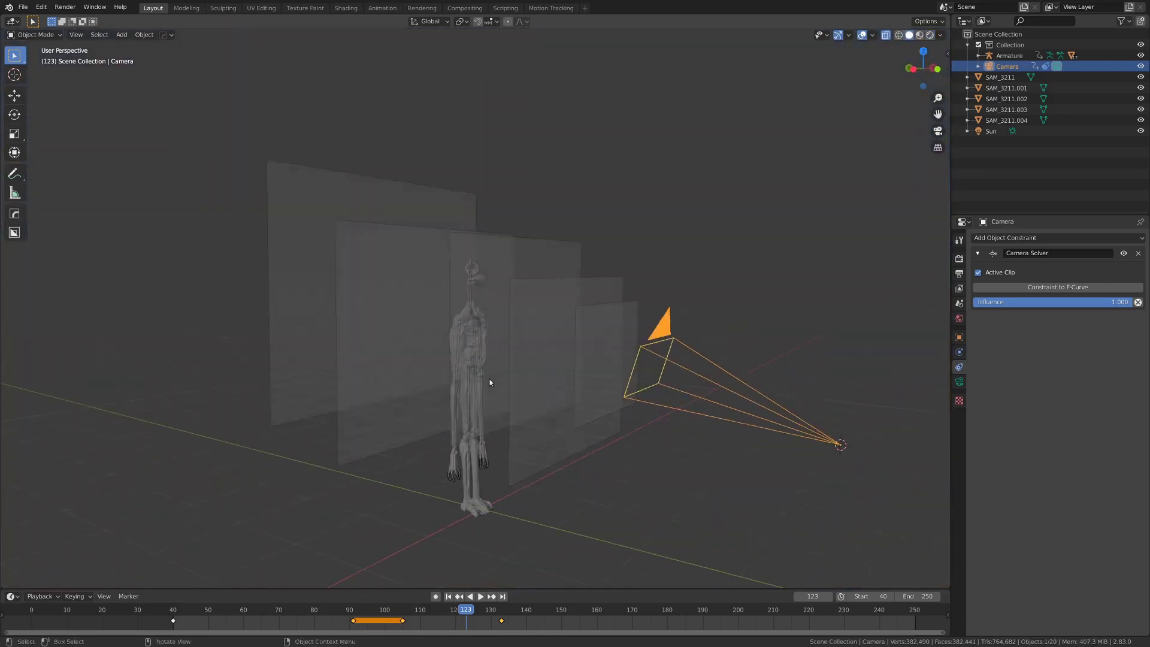
# Play the scene animation and select the Siren Head figure's armature.
pyautogui.press('space')
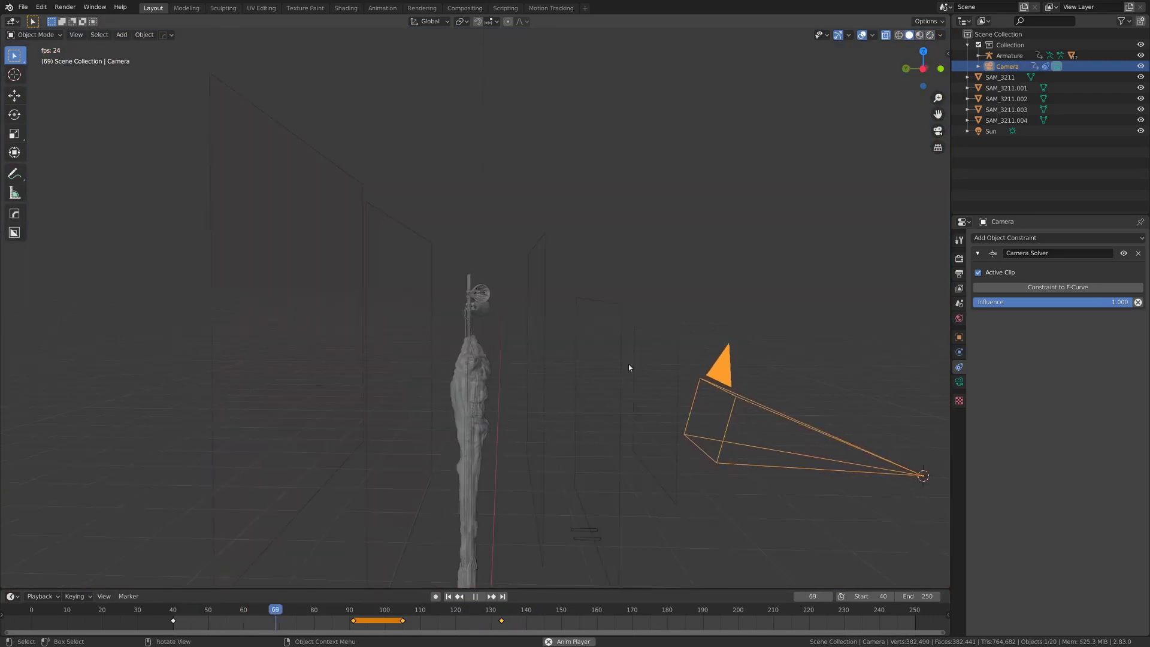
pyautogui.scroll(2, 480, 397)
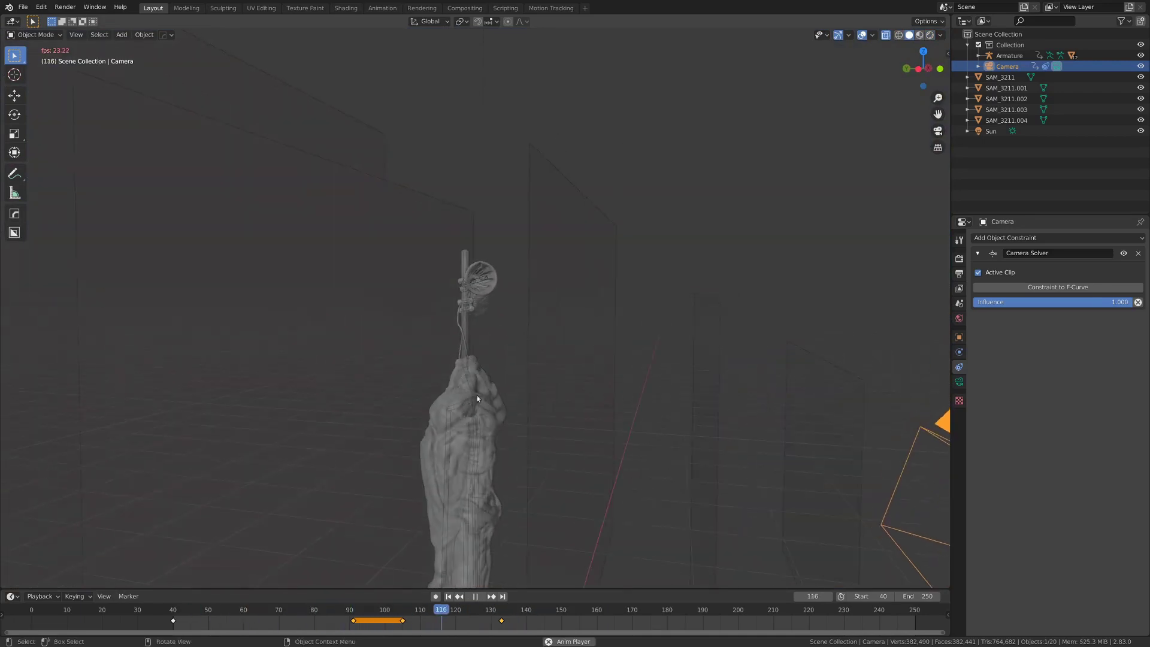
pyautogui.scroll(5, 477, 380)
pyautogui.click(563, 210)
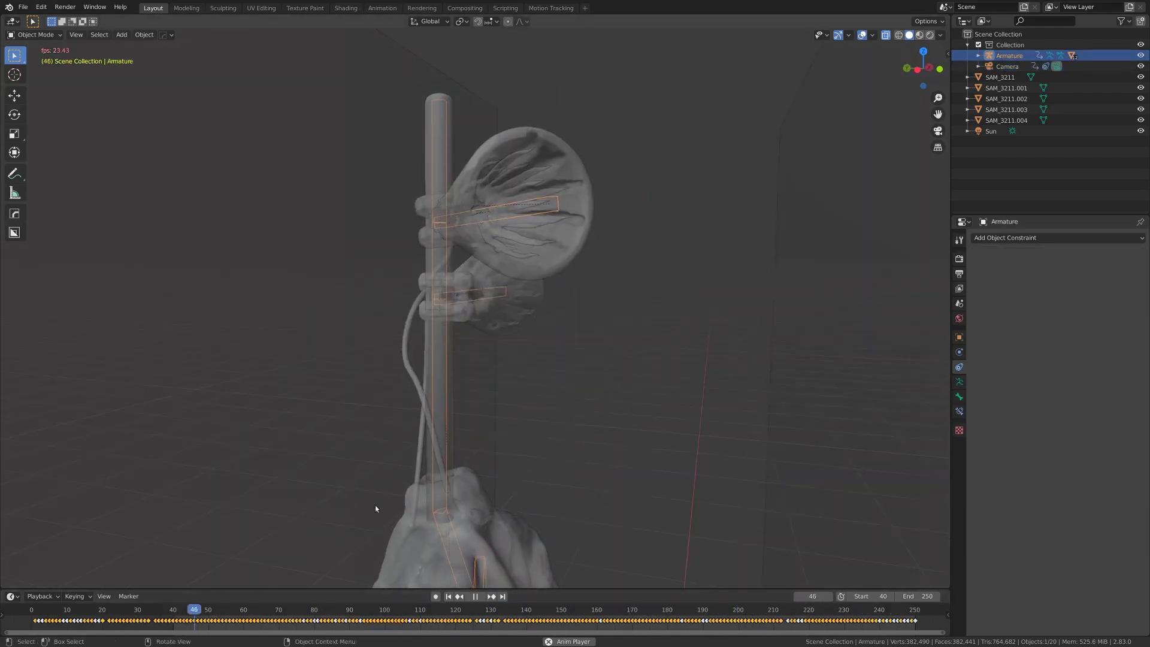
# Stop playback, put the armature in Pose Mode and select the lower horn bone Bone.007.
pyautogui.press('space')
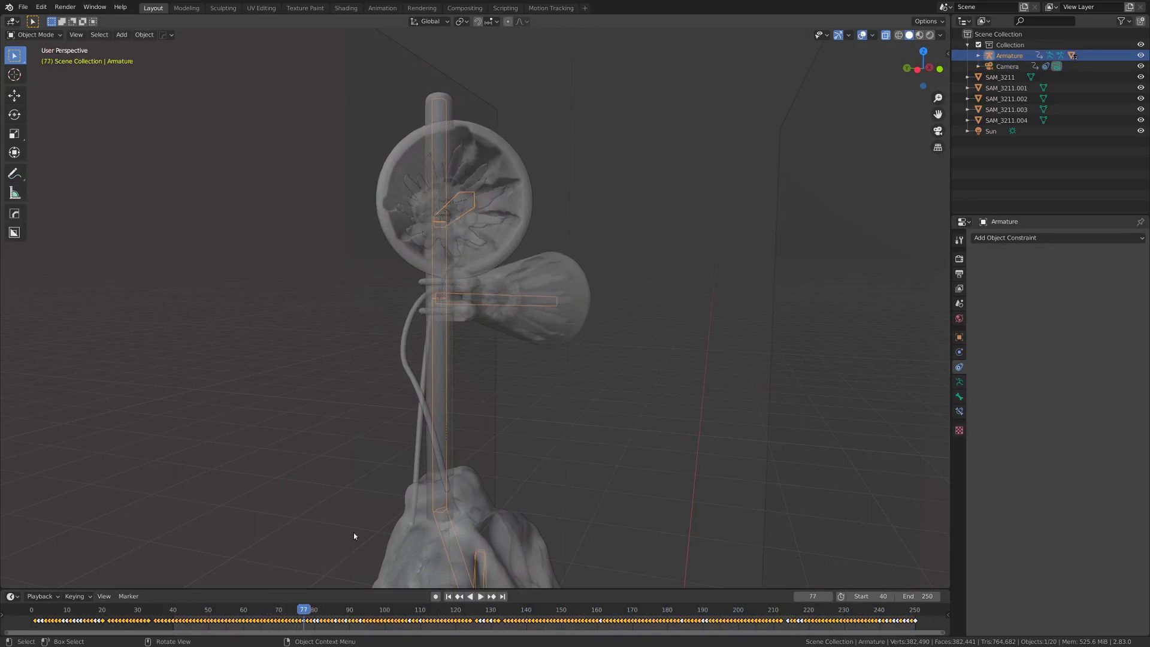
pyautogui.hotkey('ctrl', 'Tab')
pyautogui.click(345, 476)
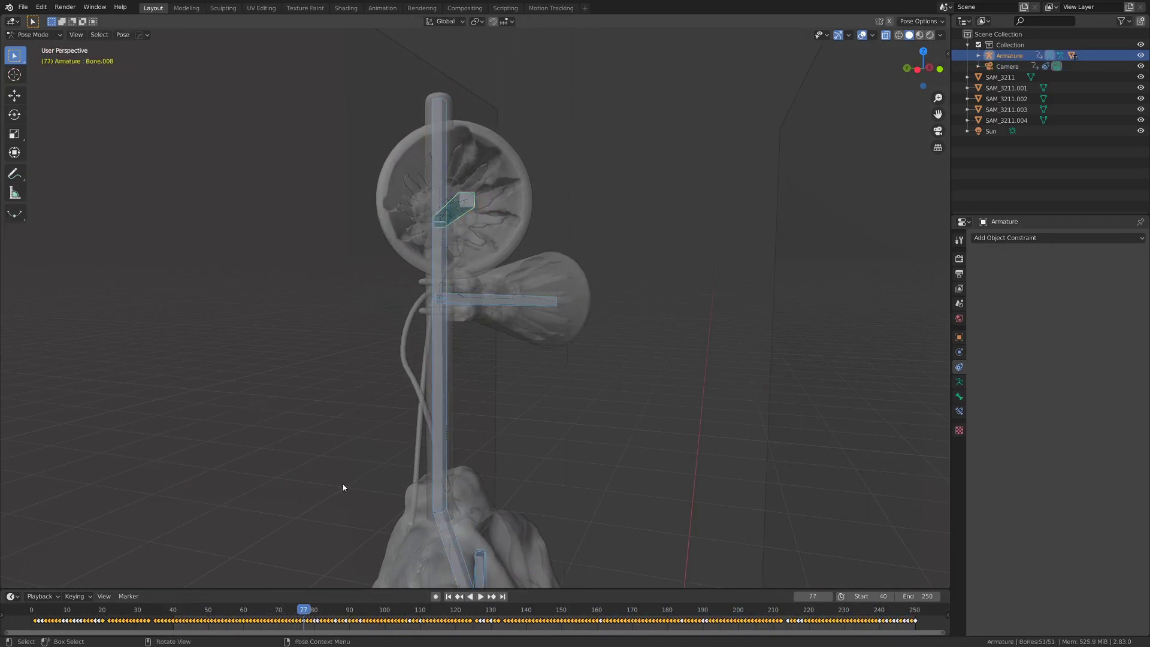
pyautogui.click(534, 300)
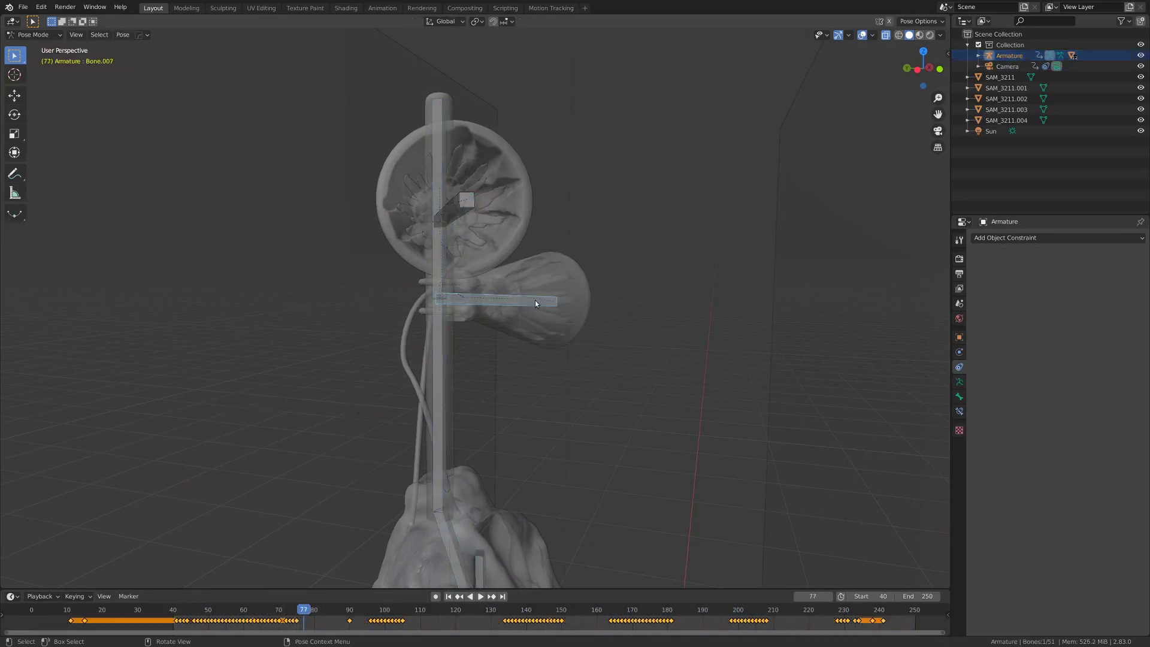
# Delete all of Bone.007's keyframes and go to frame 39.
pyautogui.press('x')
pyautogui.click(303, 609)
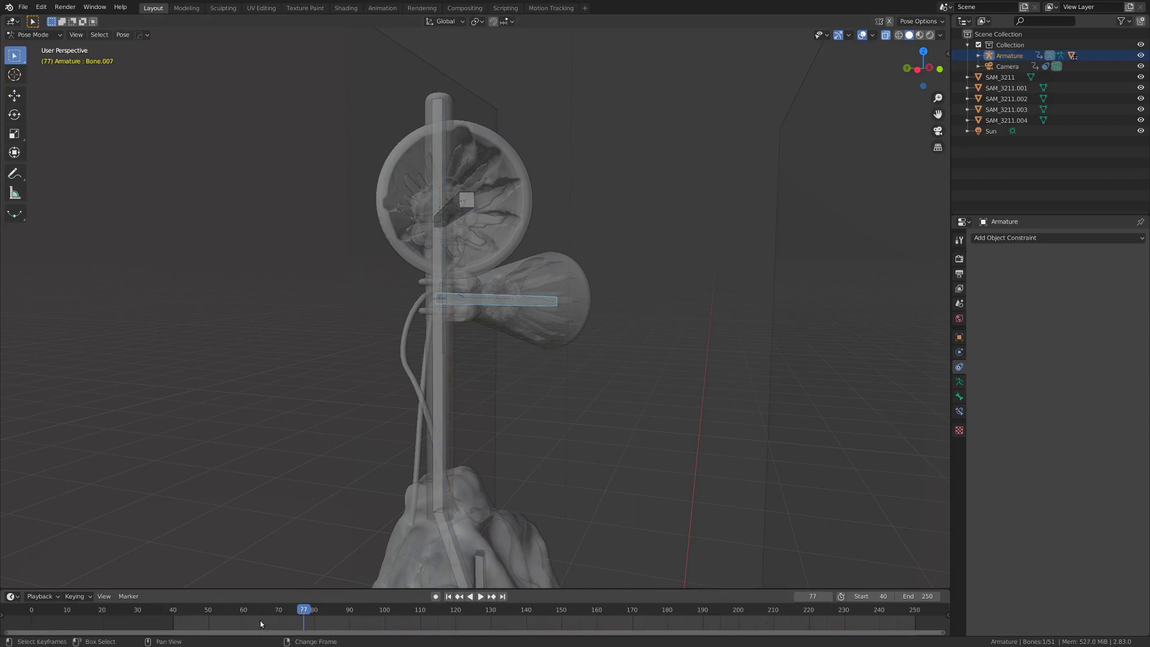
pyautogui.click(169, 621)
# In a see-through front orthographic view, rotate Bone.007 to a new pose.
pyautogui.press('KP_1')
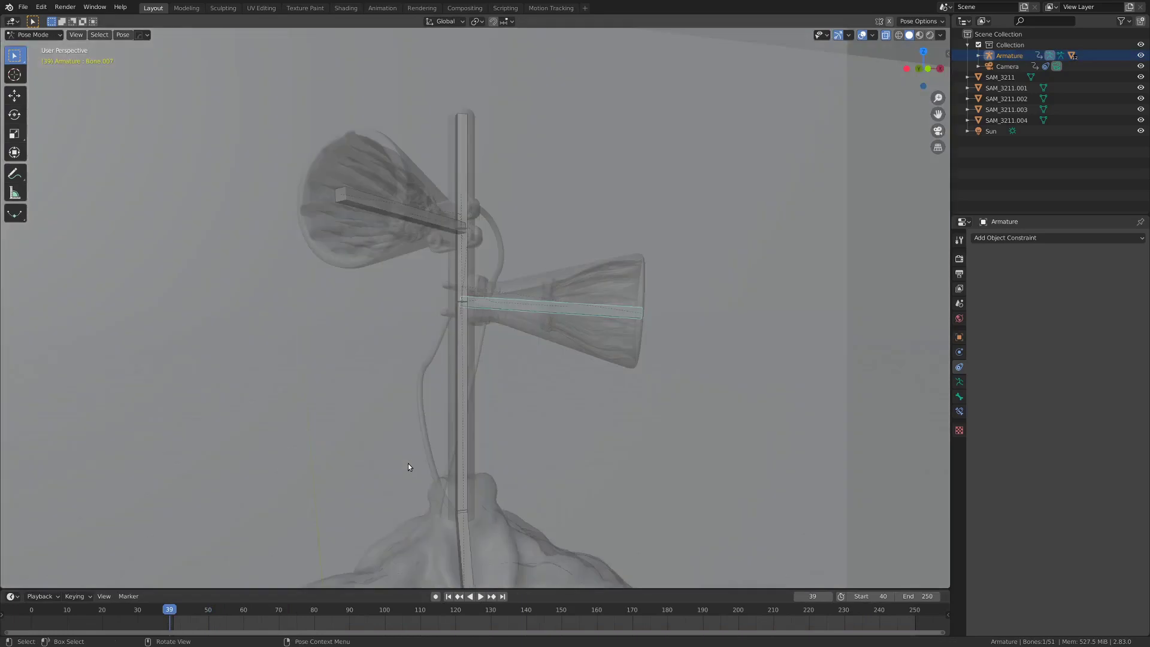
pyautogui.hotkey('alt', 'z')
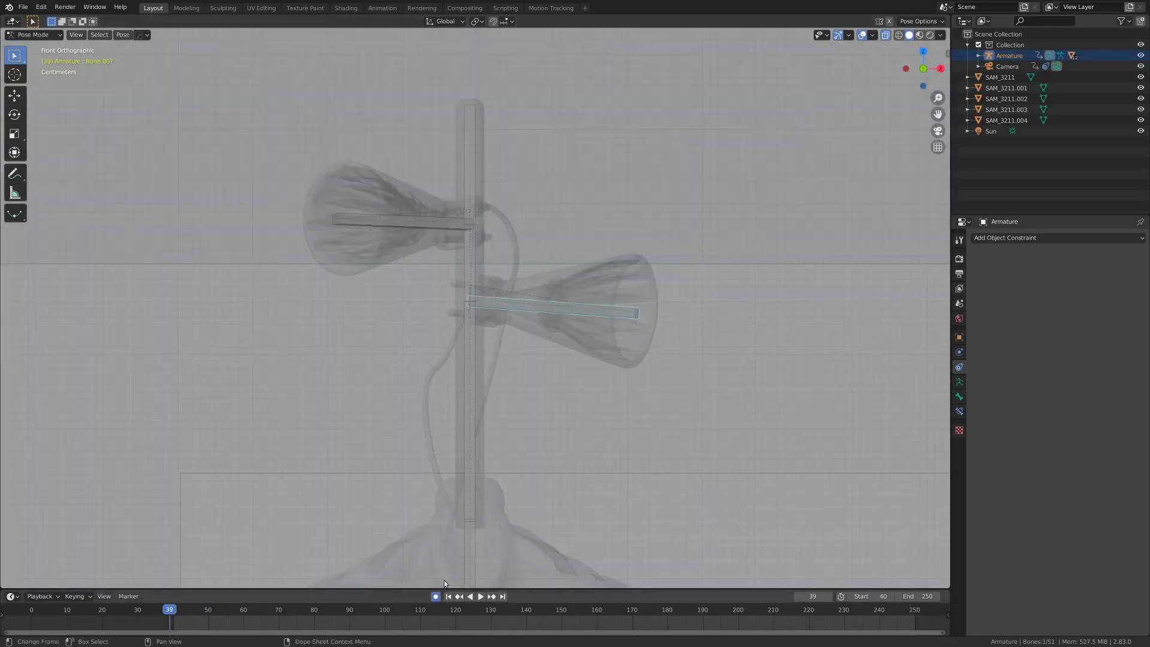
pyautogui.scroll(-1, 492, 394)
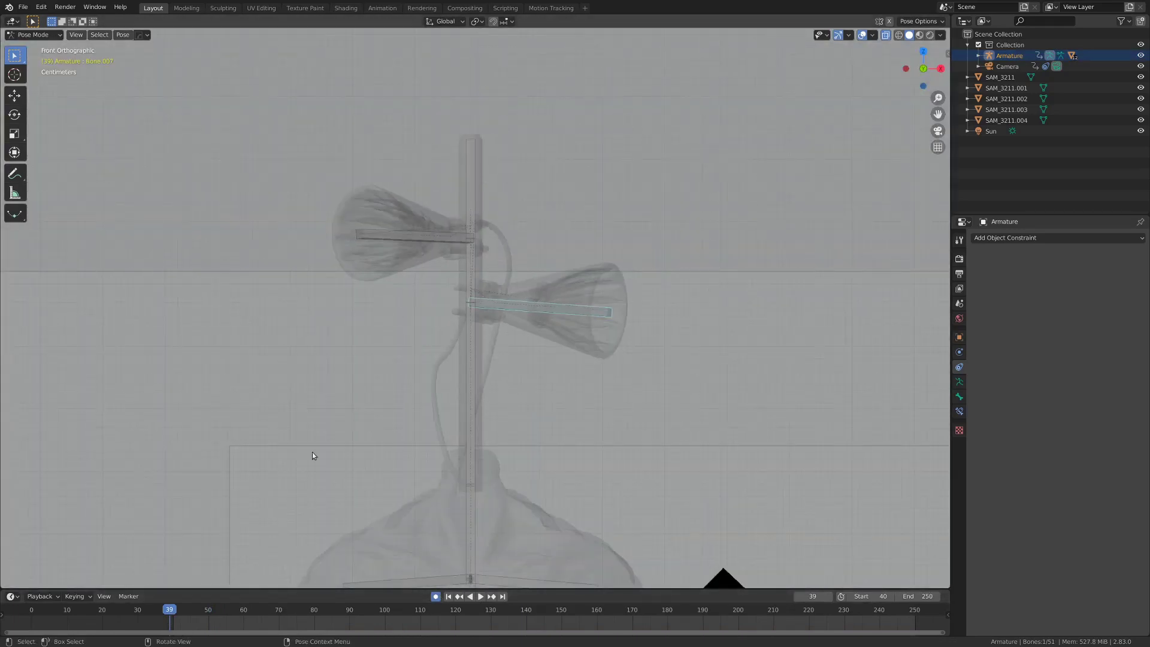
pyautogui.press('r')
pyautogui.press('r')
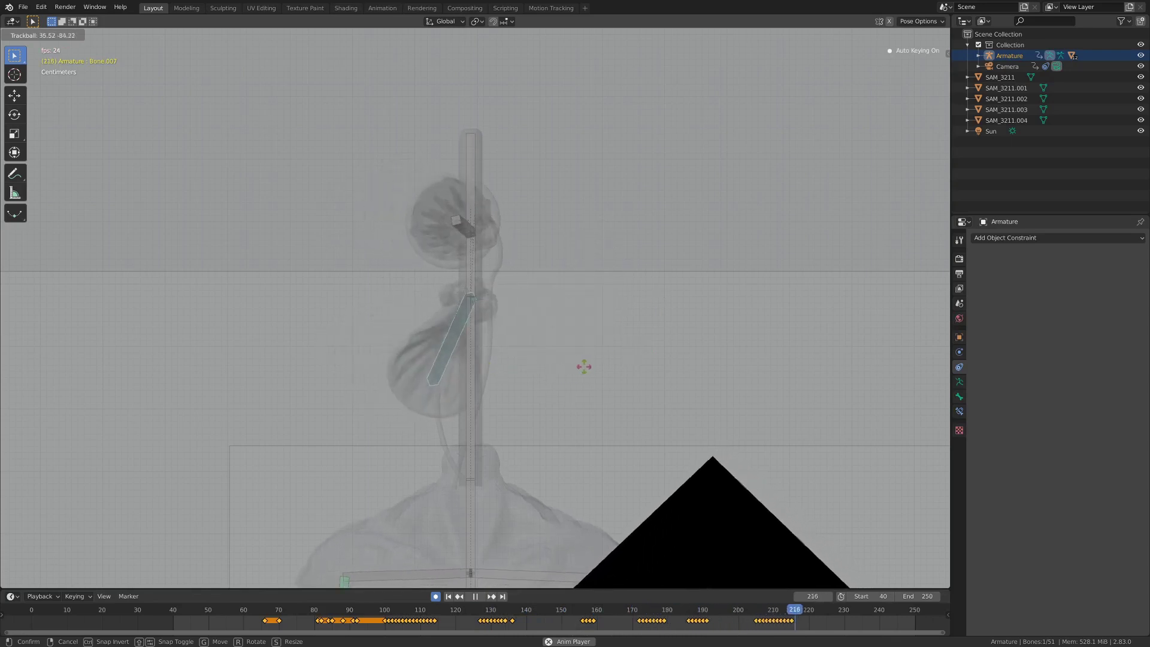
pyautogui.click(634, 363)
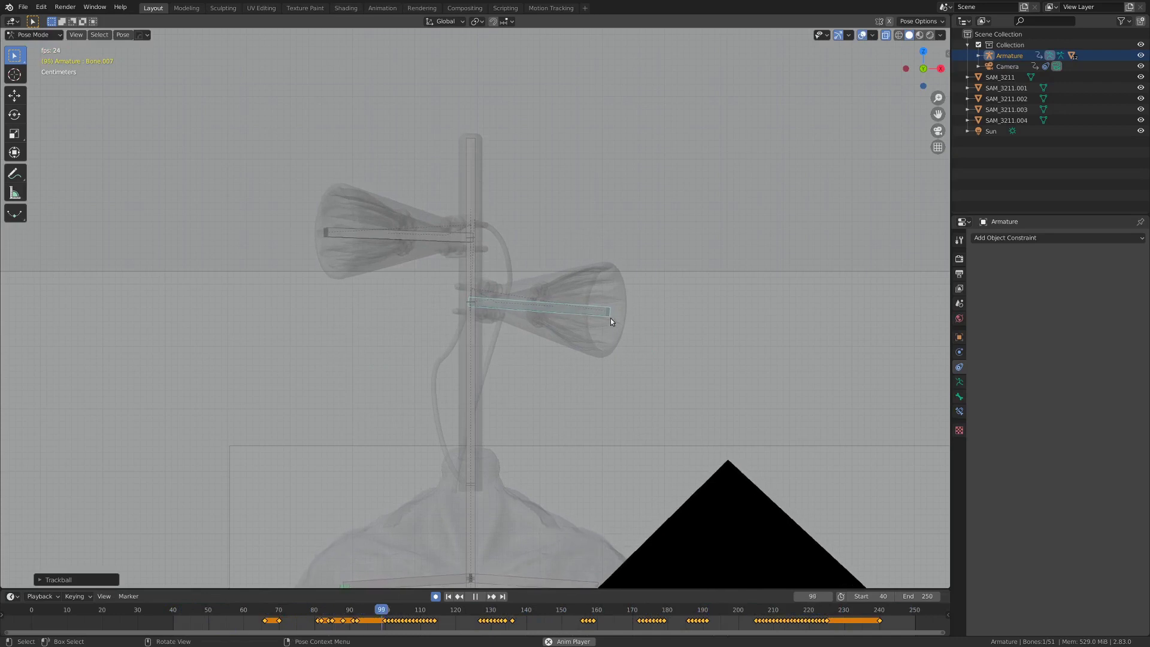
# Scrub the timeline back to frame 81 and orbit around the scene during playback.
pyautogui.moveTo(594, 326); pyautogui.dragTo(683, 337, button='middle')
pyautogui.moveTo(318, 610); pyautogui.dragTo(829, 639)
pyautogui.press('space')
pyautogui.scroll(-7, 743, 473)
pyautogui.moveTo(731, 468); pyautogui.dragTo(454, 475, button='middle')
pyautogui.scroll(3, 414, 307)
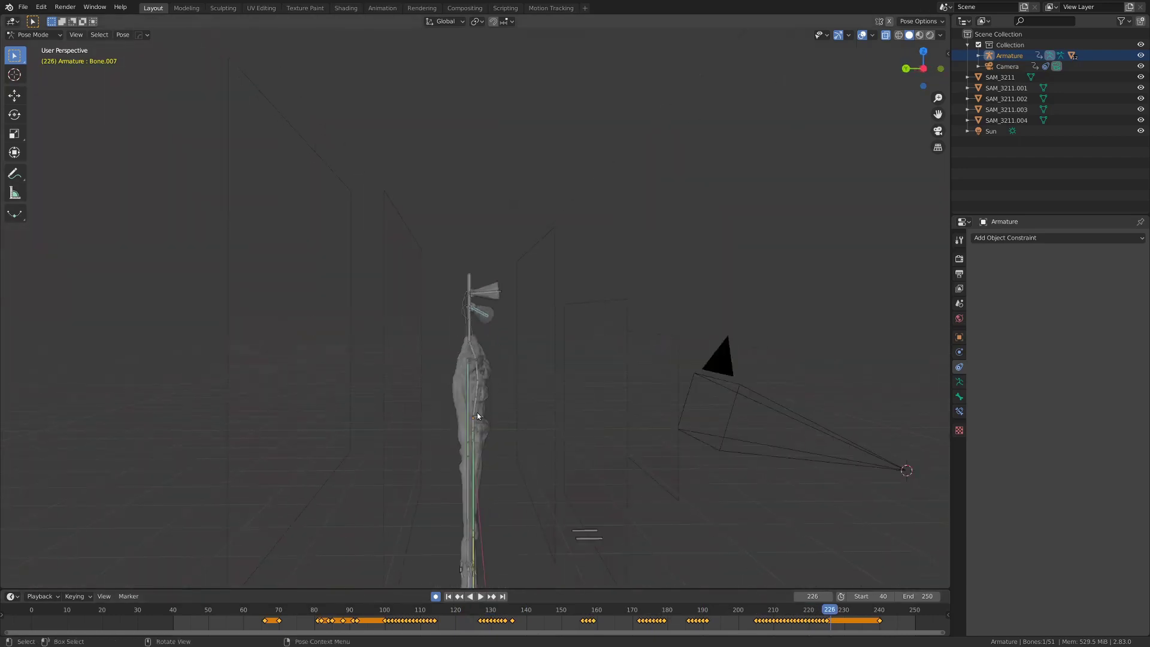
# Watch the animation through the scene camera, then stop it and leave the camera view.
pyautogui.moveTo(526, 415); pyautogui.dragTo(565, 411, button='middle')
pyautogui.press('KP_0')
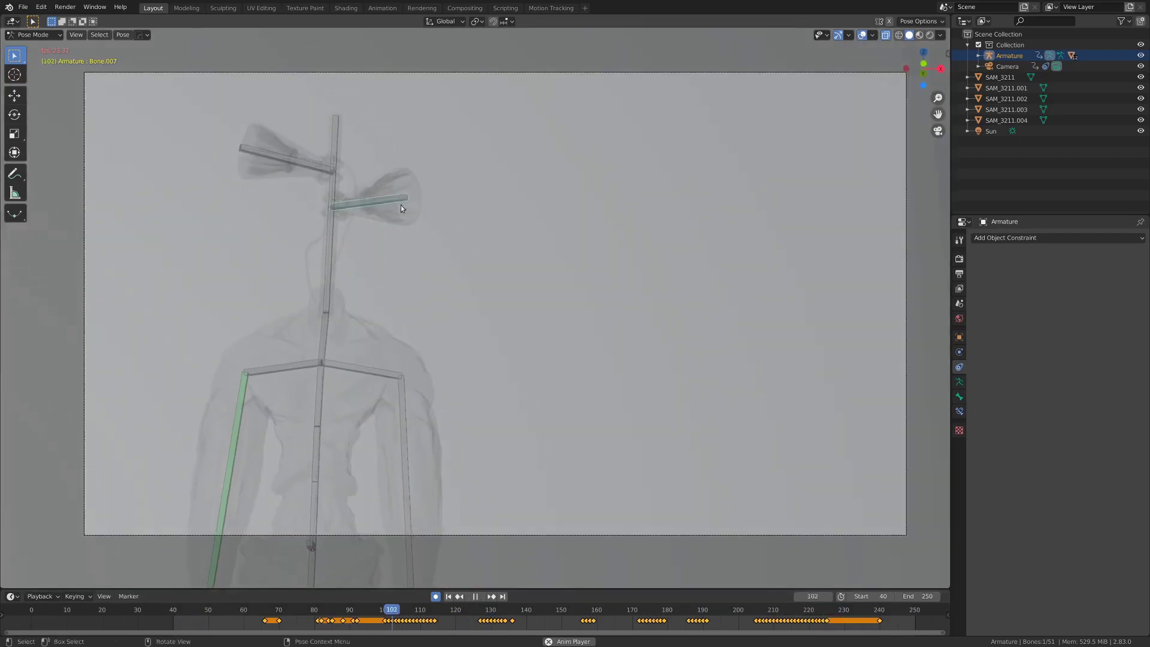
pyautogui.press('space')
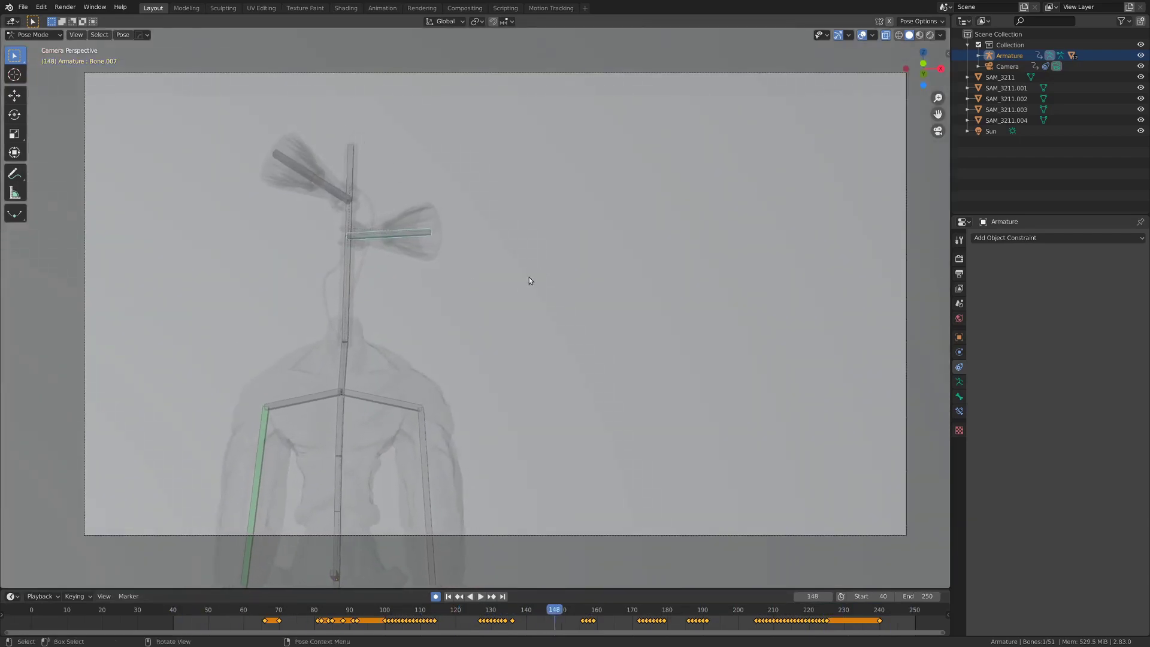
pyautogui.press('KP_0')
pyautogui.scroll(-4, 544, 368)
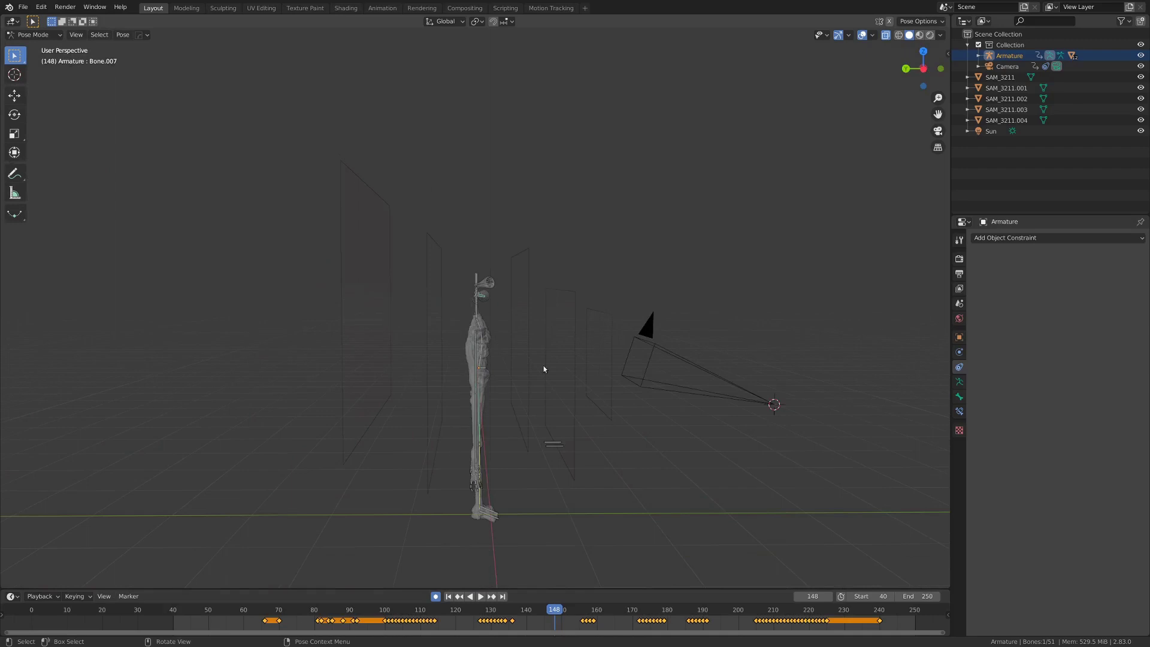
# Select the camera and scrub the timeline from frame 51 to frame 92.
pyautogui.moveTo(536, 316); pyautogui.dragTo(481, 298, button='middle')
pyautogui.click(546, 314)
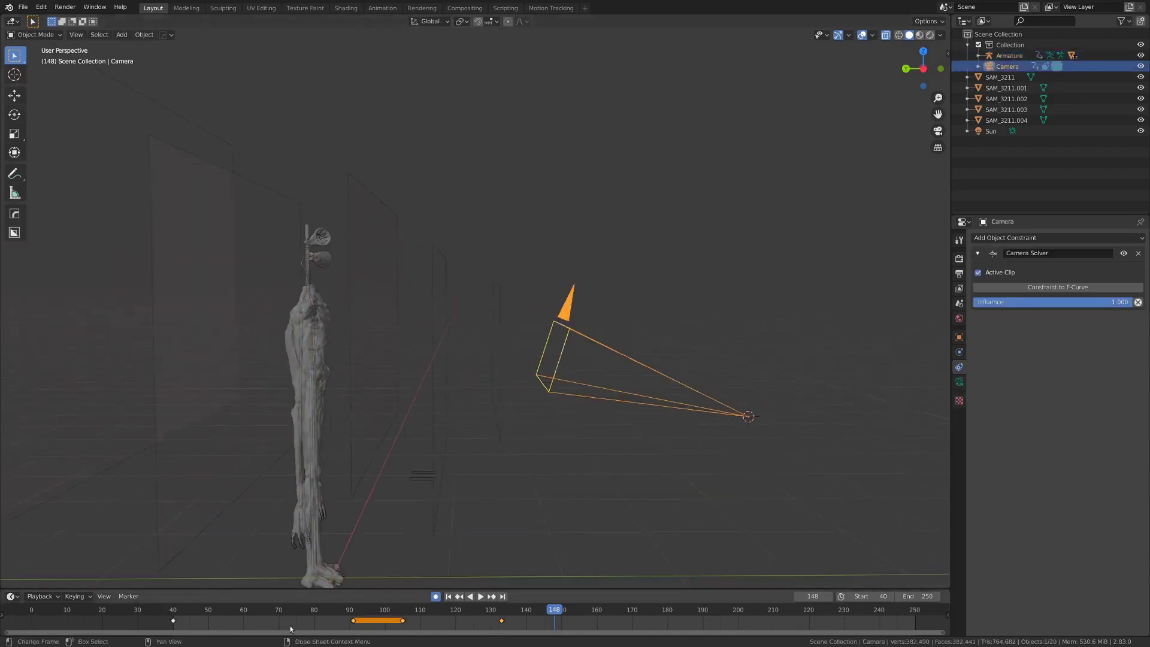
pyautogui.keyDown('shift'); pyautogui.moveTo(371, 613); pyautogui.dragTo(236, 619, button='right'); pyautogui.keyUp('shift')
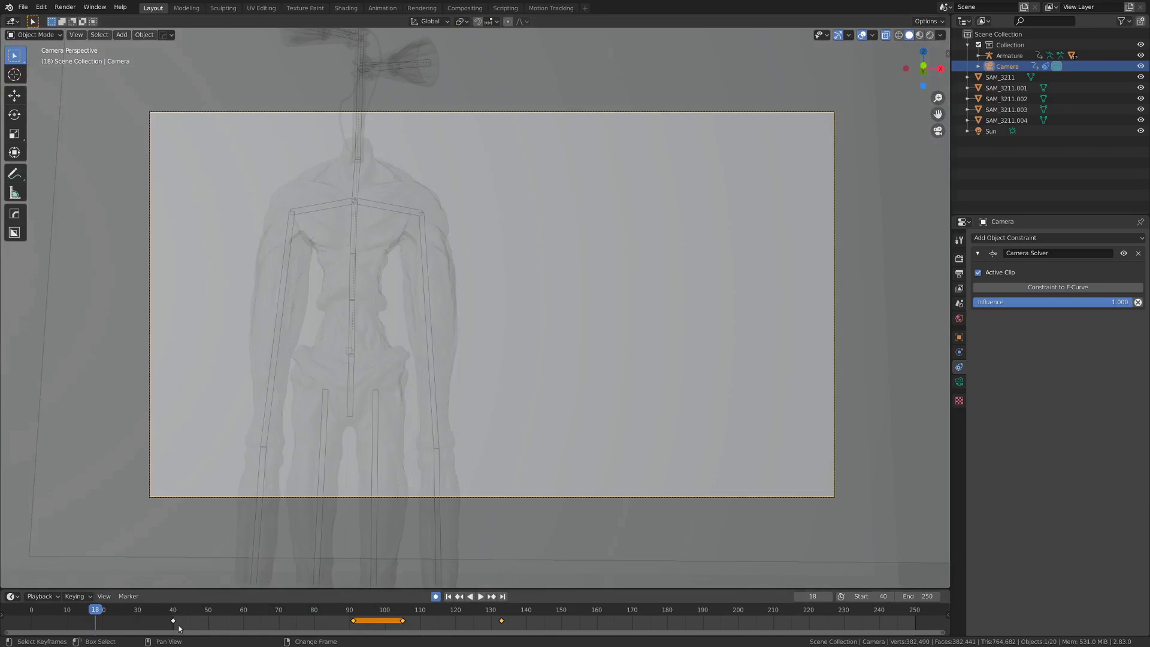
pyautogui.keyDown('shift'); pyautogui.moveTo(178, 629); pyautogui.dragTo(357, 622, button='right'); pyautogui.keyUp('shift')
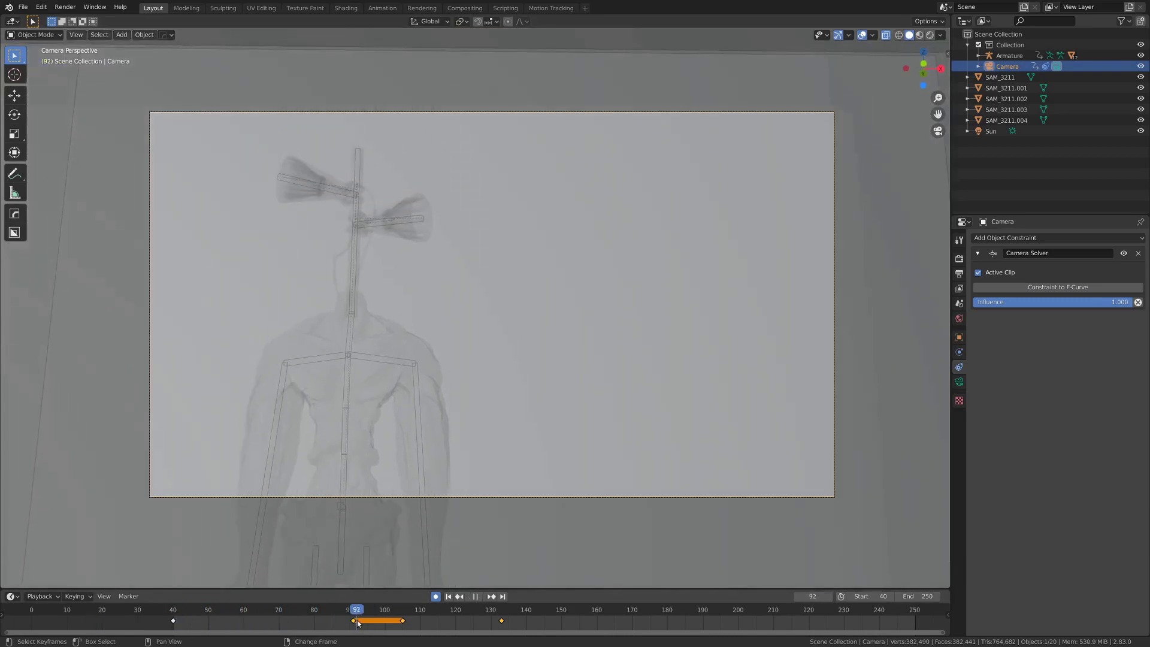
# In the Motion Tracking workspace, maximize the clip editor and play the tracked footage with its markers.
pyautogui.click(555, 9)
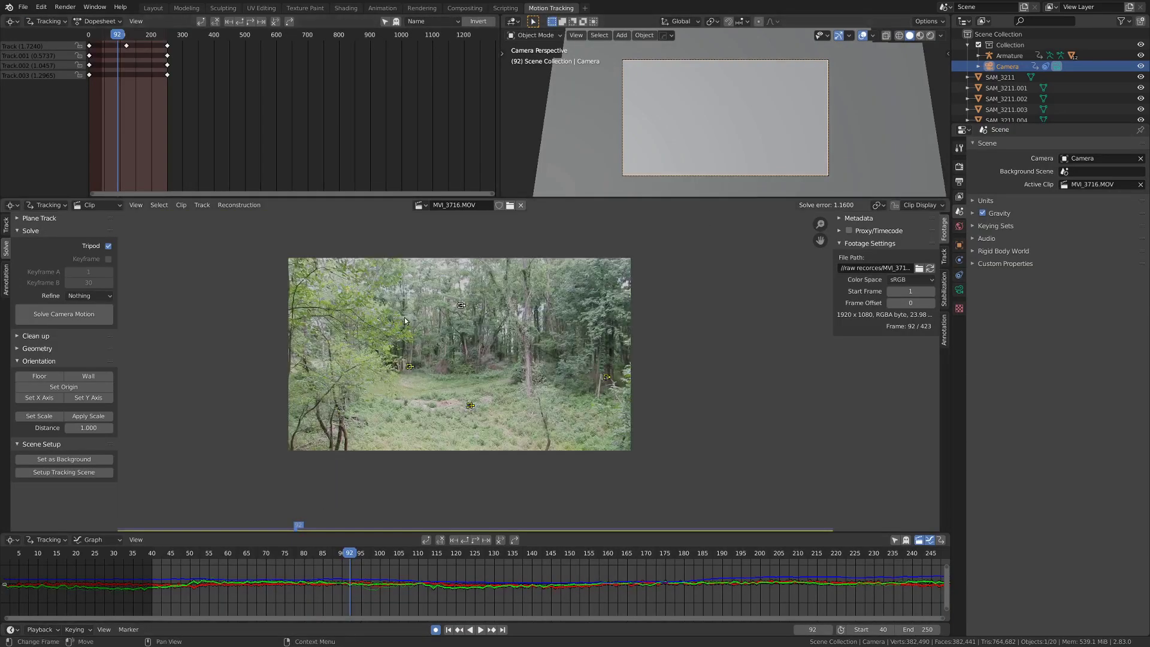
pyautogui.hotkey('ctrl', 'space')
pyautogui.scroll(3, 616, 282)
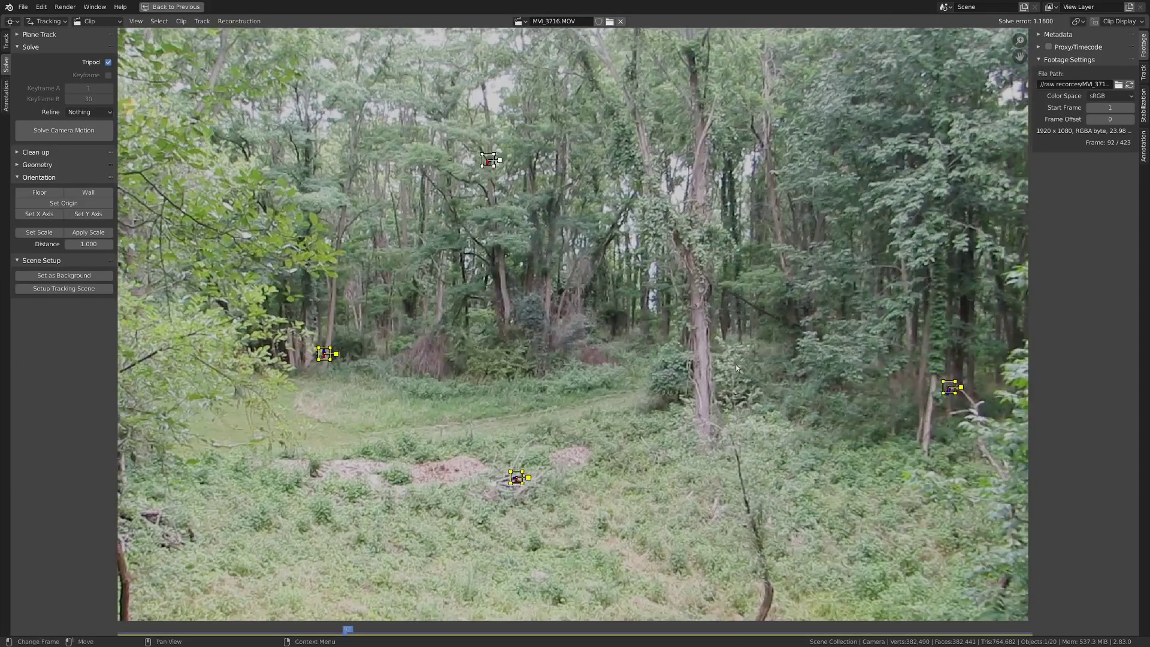
pyautogui.scroll(-2, 677, 360)
pyautogui.scroll(2, 598, 310)
pyautogui.press('space')
pyautogui.scroll(-3, 594, 308)
pyautogui.moveTo(597, 309); pyautogui.dragTo(621, 311, button='middle')
pyautogui.scroll(1, 611, 314)
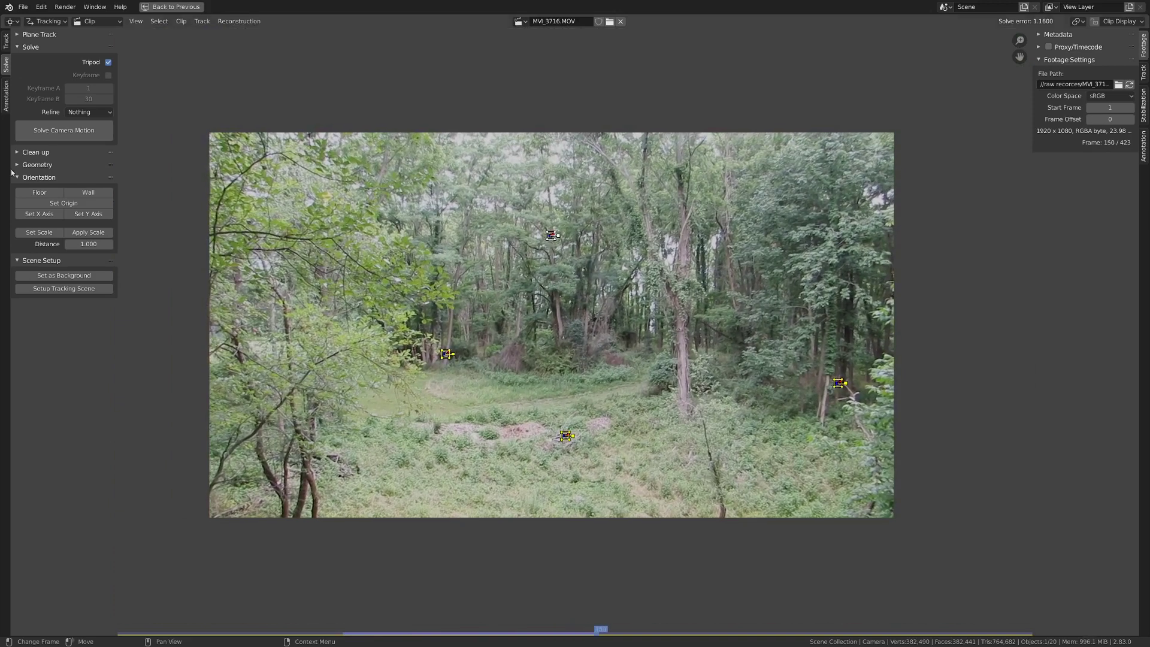
# Restore the full tracking layout, return to the Layout workspace and orbit to see the camera.
pyautogui.click(177, 8)
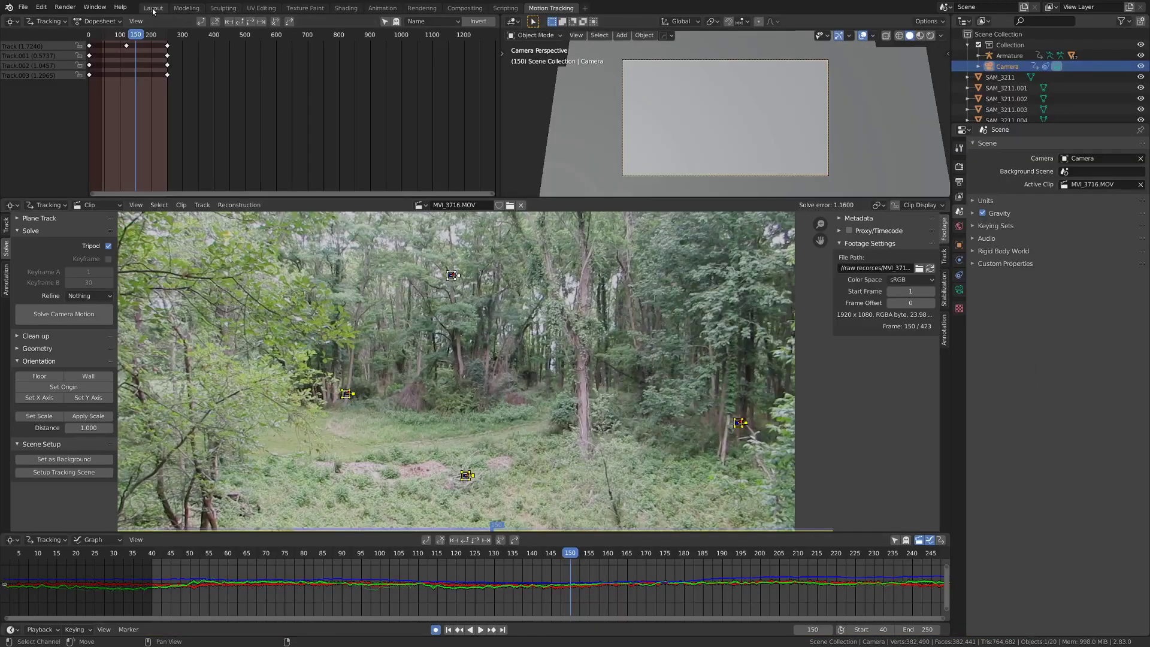
pyautogui.click(152, 8)
pyautogui.moveTo(300, 161); pyautogui.dragTo(946, 414, button='middle')
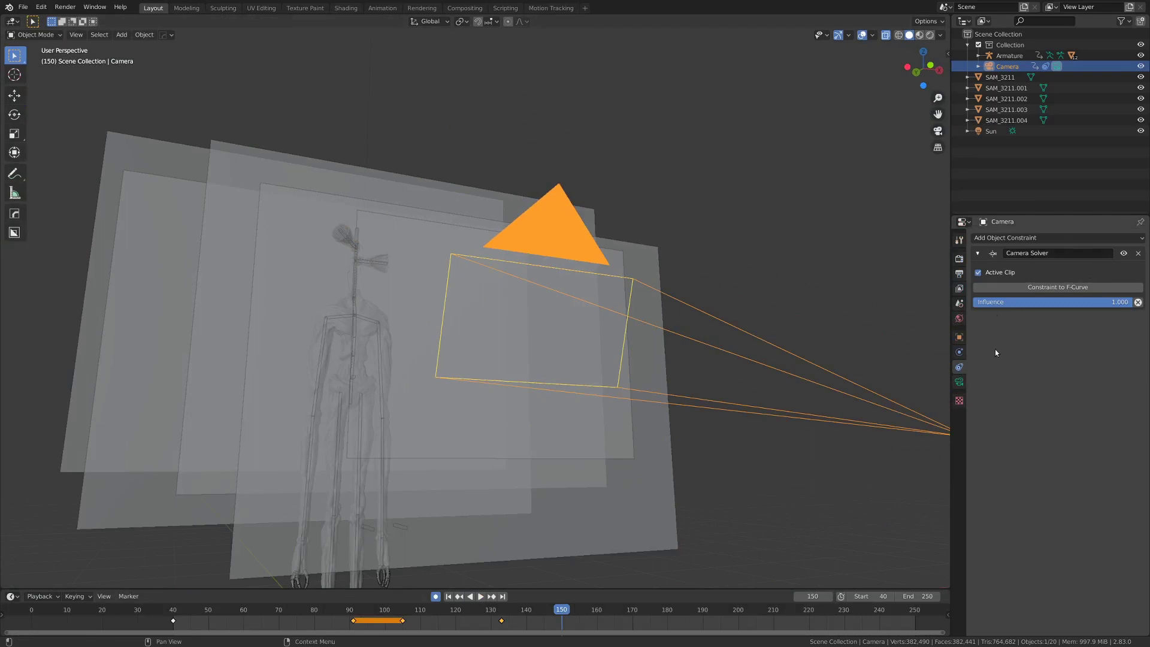
# Play the animation through the camera, then orbit to the trees and select plane SAM_3211.001.
pyautogui.press('KP_0')
pyautogui.press('space')
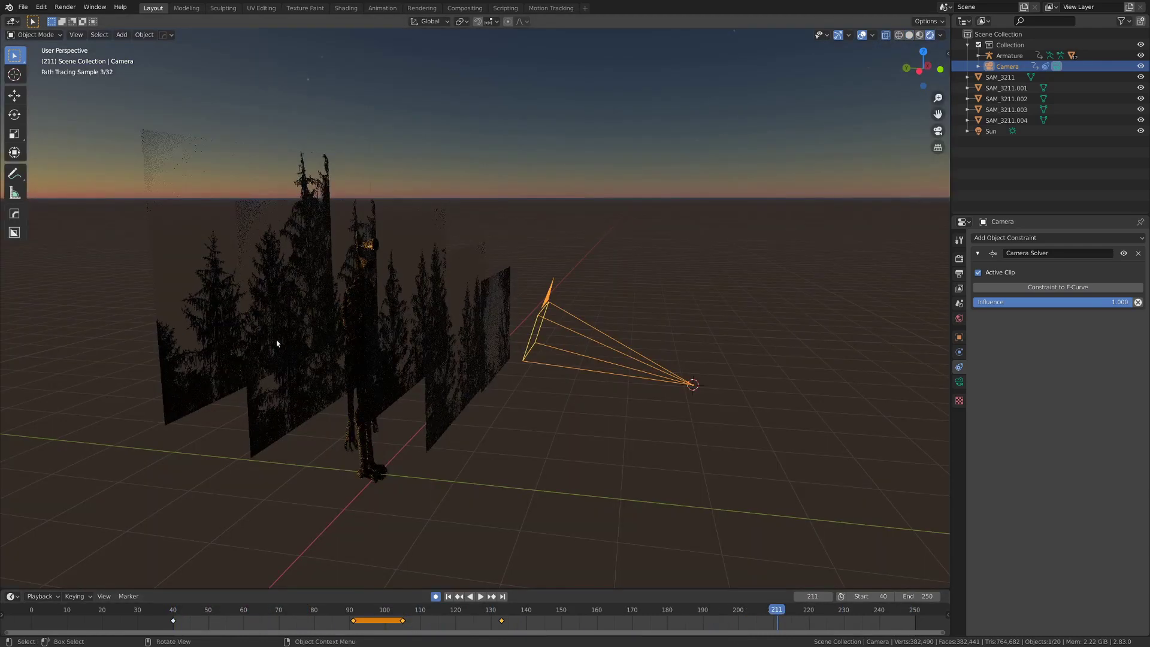
pyautogui.moveTo(276, 340); pyautogui.dragTo(340, 349, button='middle')
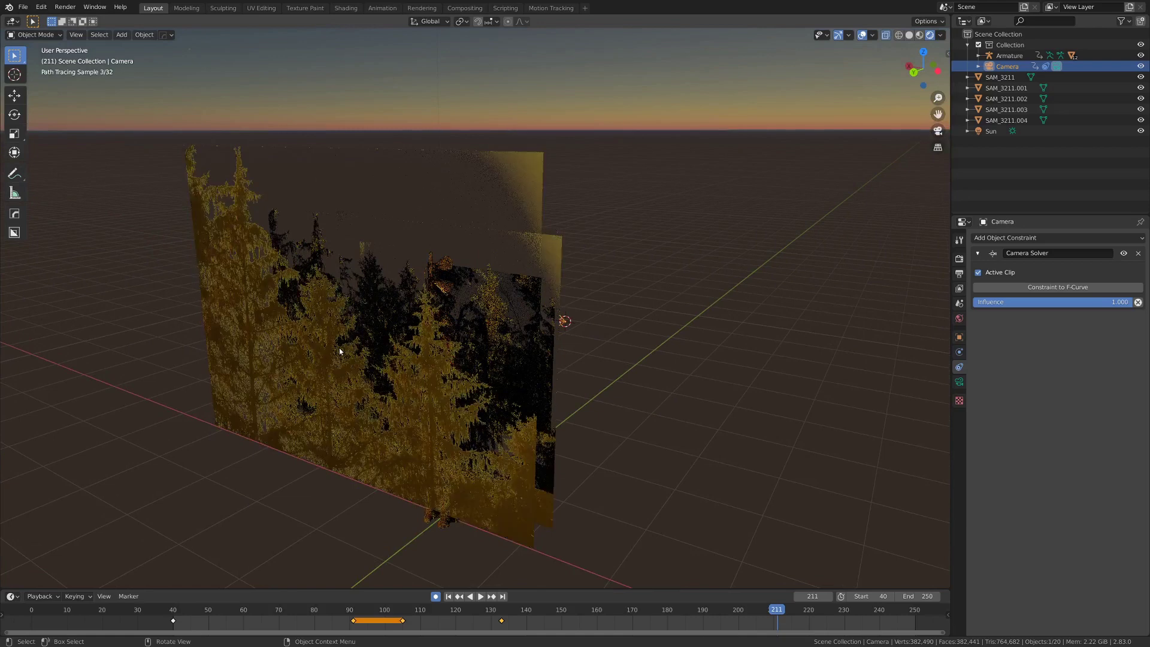
pyautogui.click(304, 328)
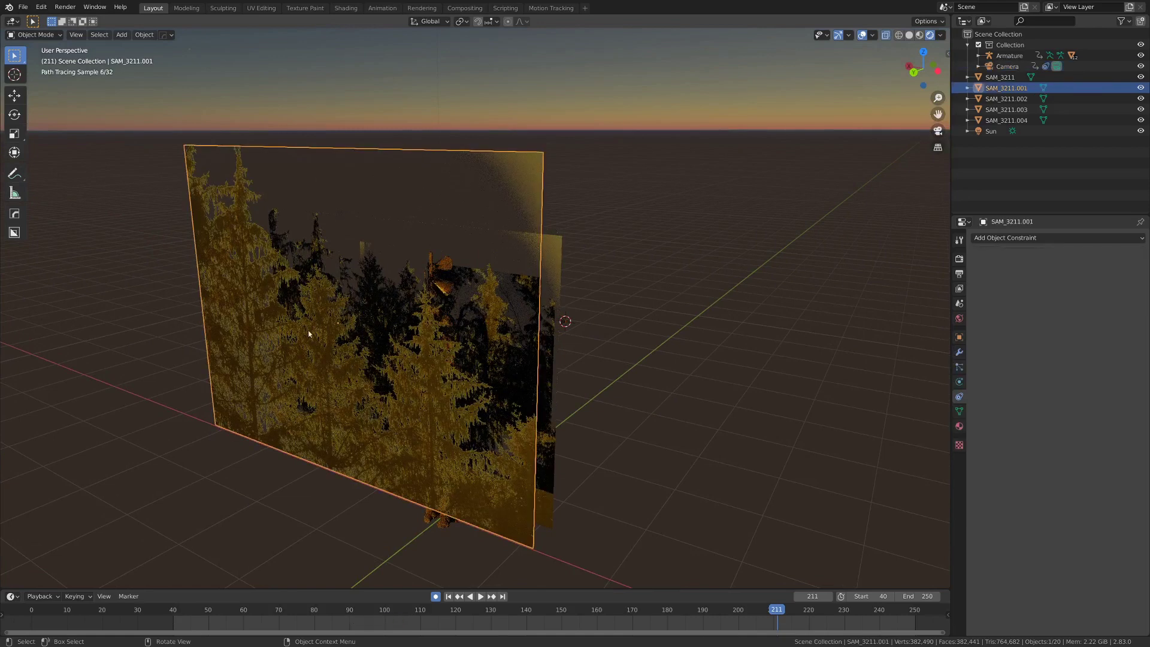
pyautogui.scroll(5, 328, 330)
pyautogui.moveTo(335, 327); pyautogui.dragTo(389, 328, button='middle')
pyautogui.scroll(4, 332, 319)
pyautogui.scroll(-5, 390, 328)
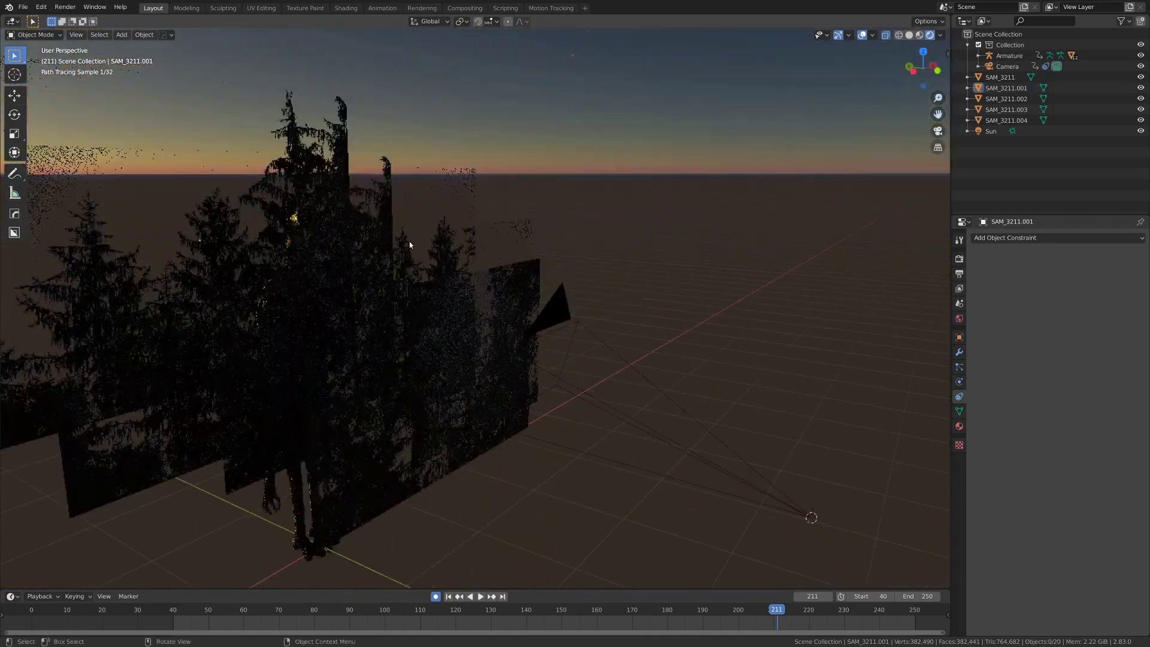
# Lower the horizon and check the rendered forest through the camera view again.
pyautogui.moveTo(408, 242); pyautogui.dragTo(373, 227, button='middle')
pyautogui.press('KP_0')
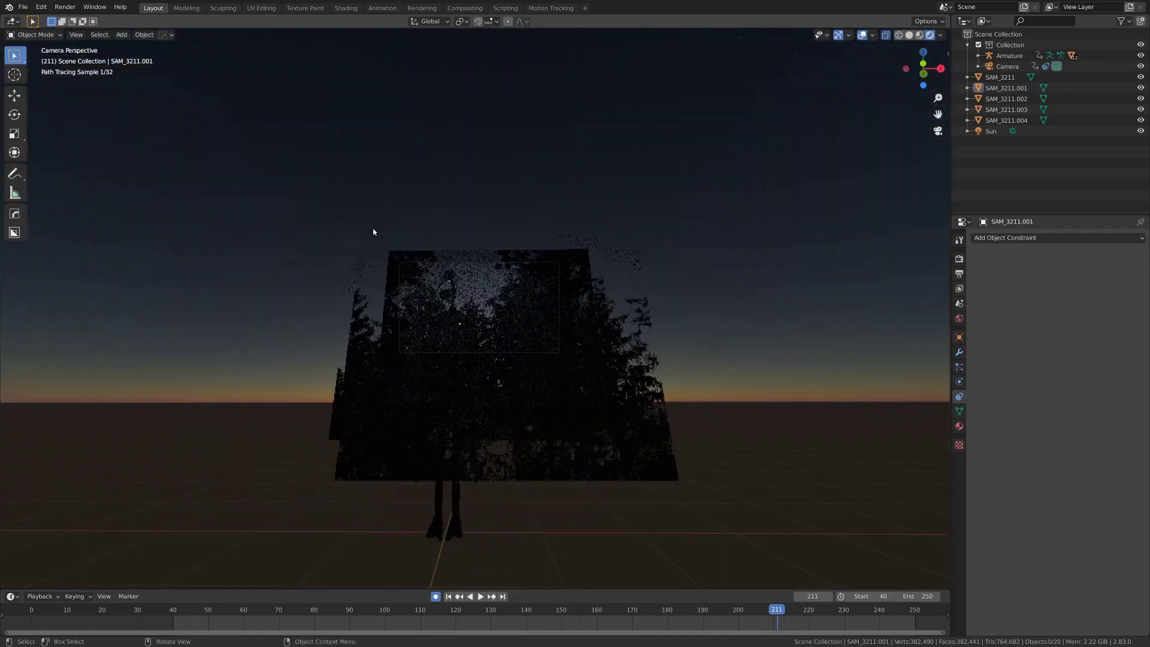
pyautogui.scroll(3, 458, 318)
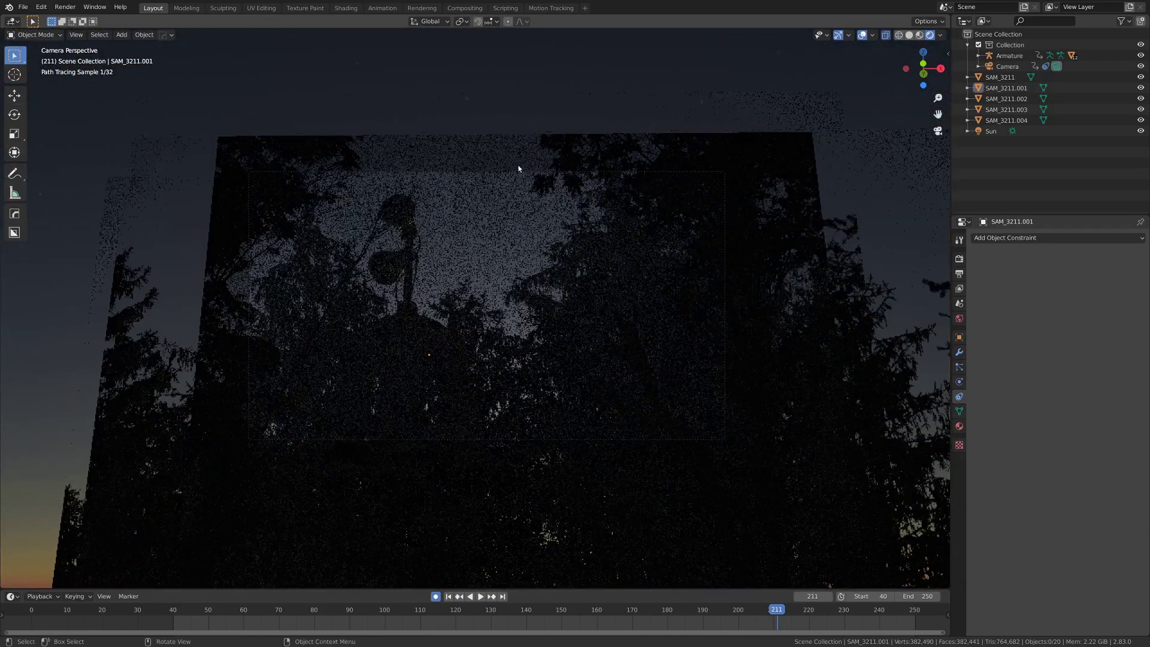
pyautogui.press('KP_0')
pyautogui.press('KP_0')
pyautogui.moveTo(465, 318); pyautogui.dragTo(539, 329, button='middle')
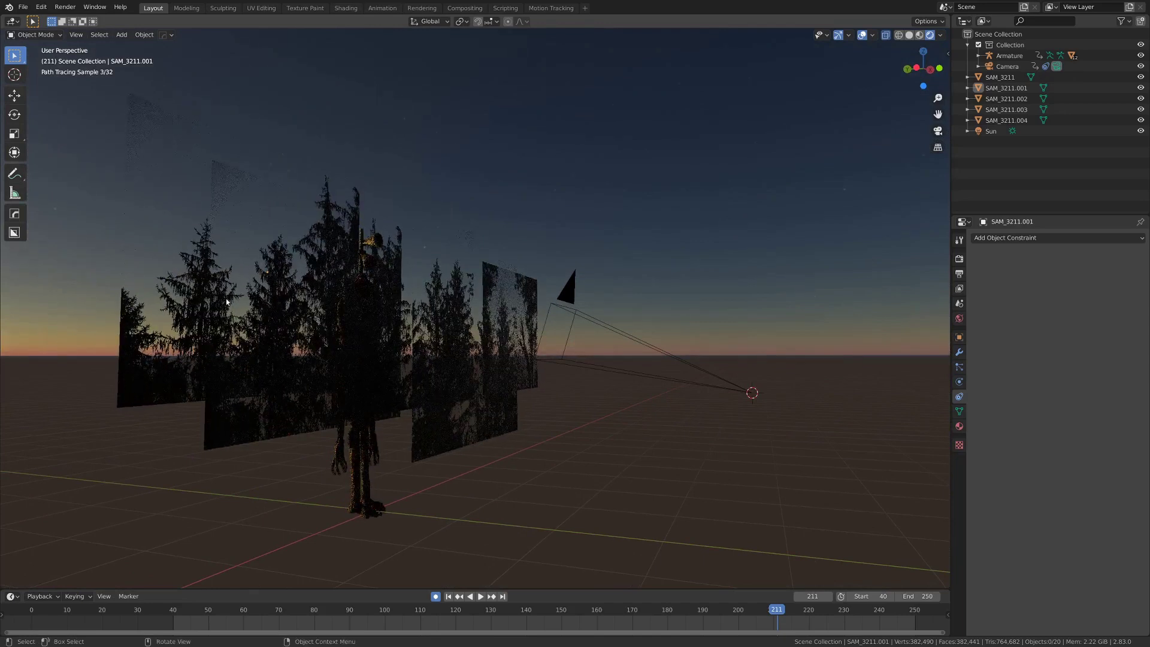
# Switch to Solid shading and orbit to a side view of the planes and camera.
pyautogui.press('z')
pyautogui.moveTo(318, 308); pyautogui.dragTo(432, 330, button='middle')
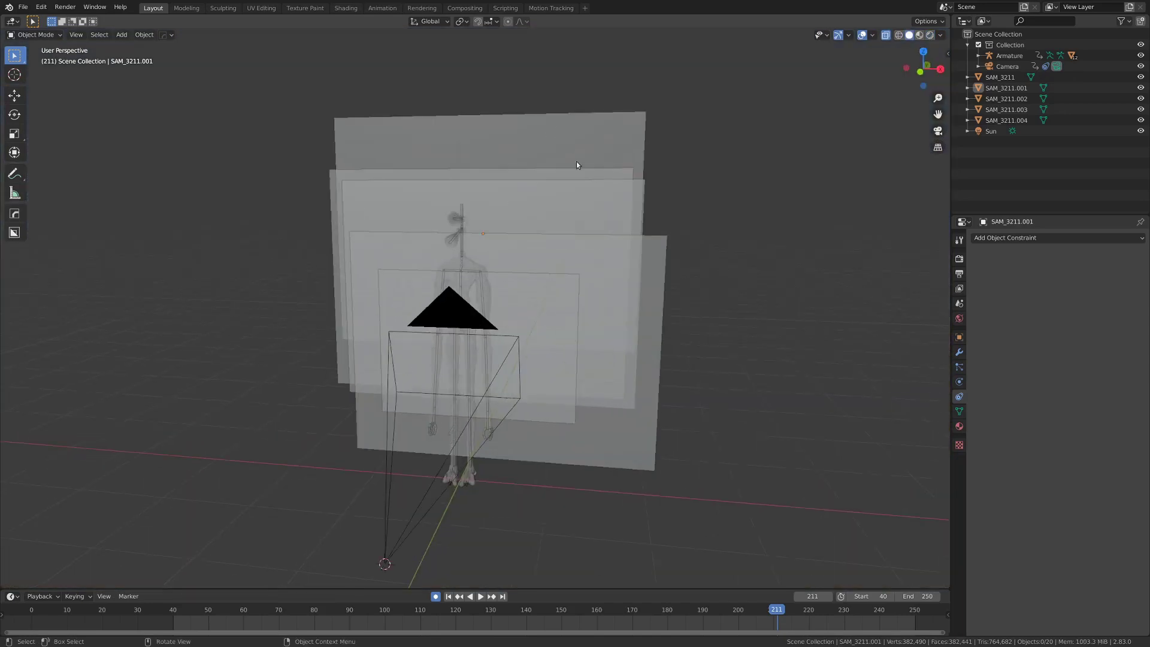
pyautogui.scroll(-3, 584, 172)
pyautogui.moveTo(602, 226); pyautogui.dragTo(339, 314, button='middle')
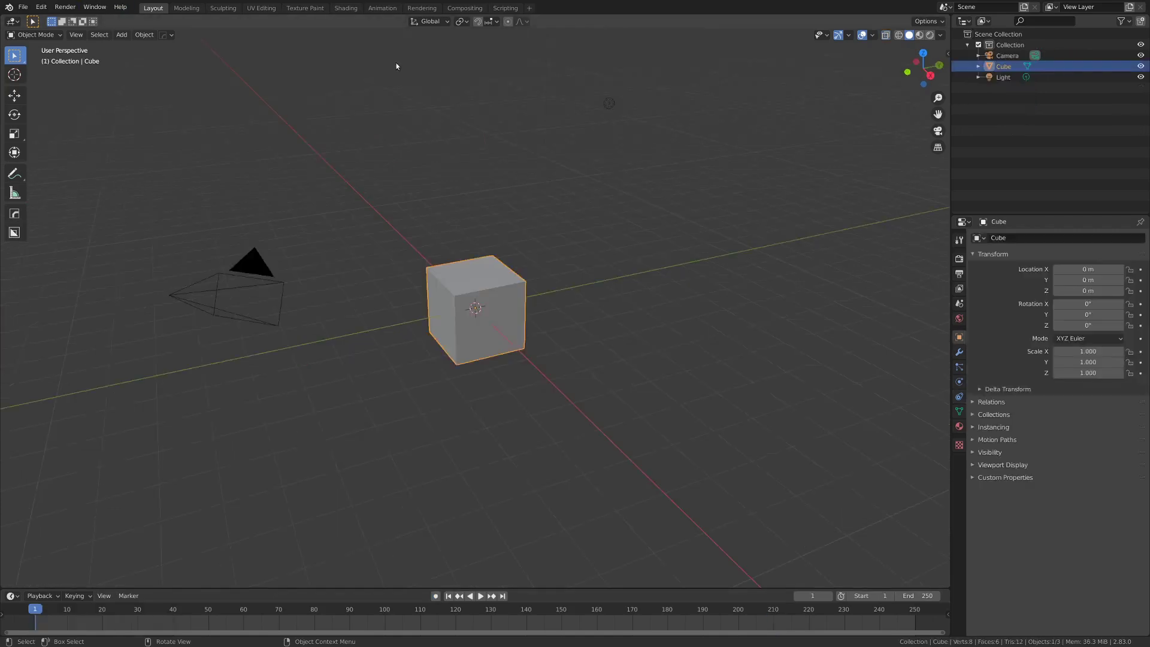
# Delete the default cube and light.
pyautogui.moveTo(386, 60); pyautogui.dragTo(769, 371)
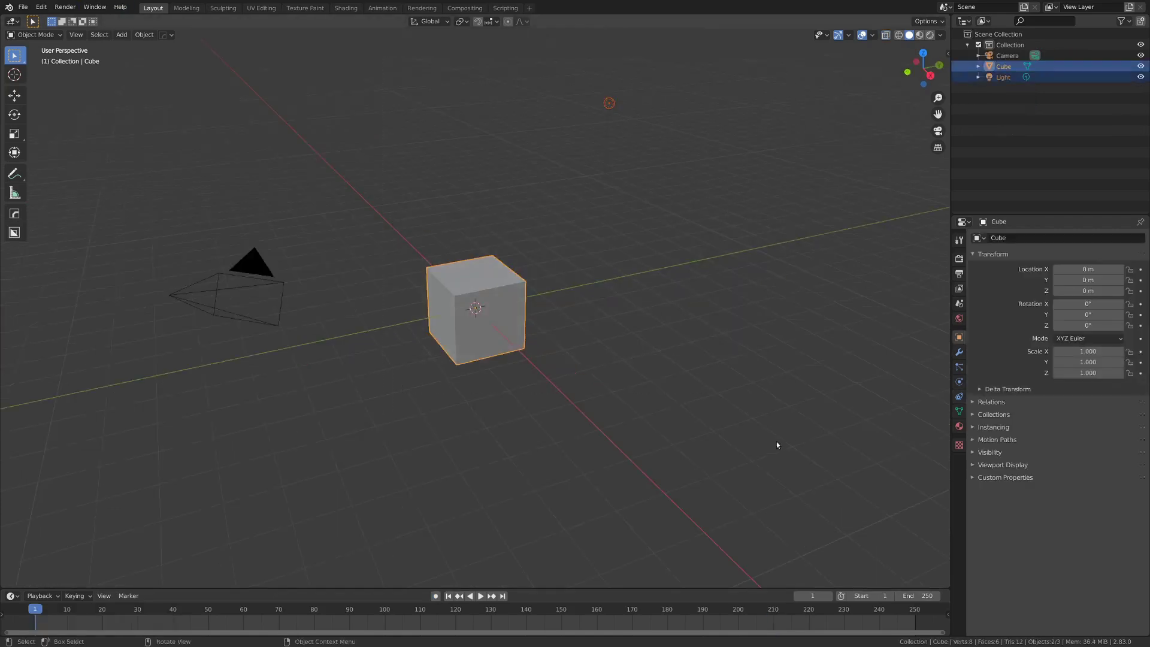
pyautogui.press('x')
pyautogui.click(626, 272)
# Import the tree photos SAM_3210, SAM_3211 and SAM_3213 as image planes.
pyautogui.click(23, 7)
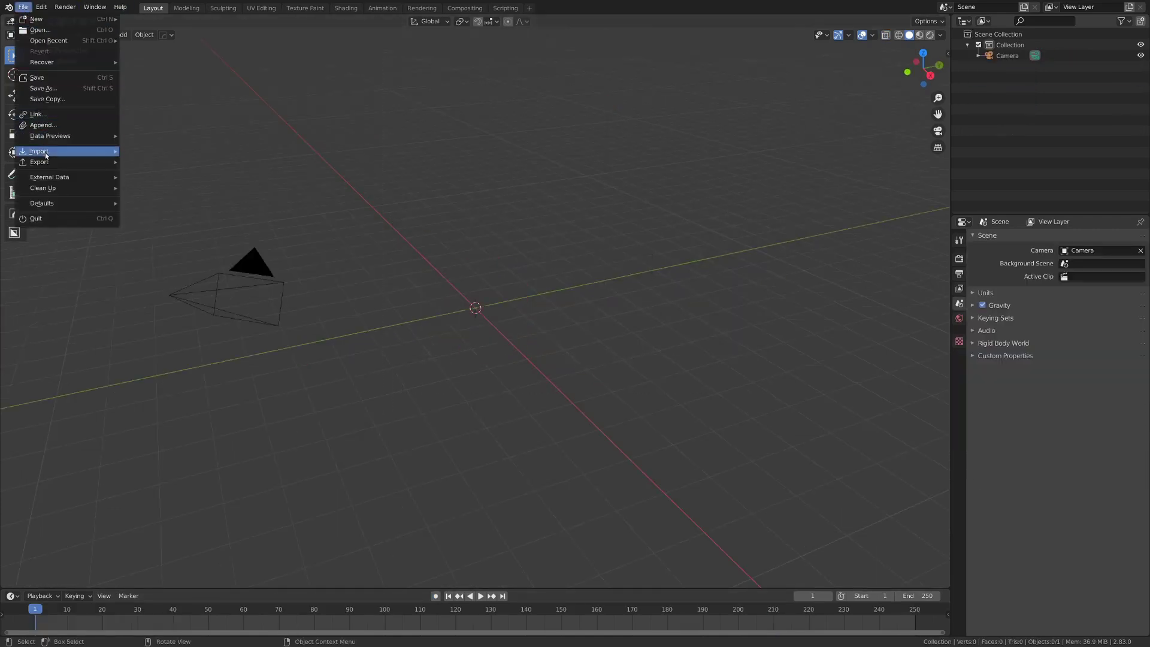
pyautogui.moveTo(45, 155)
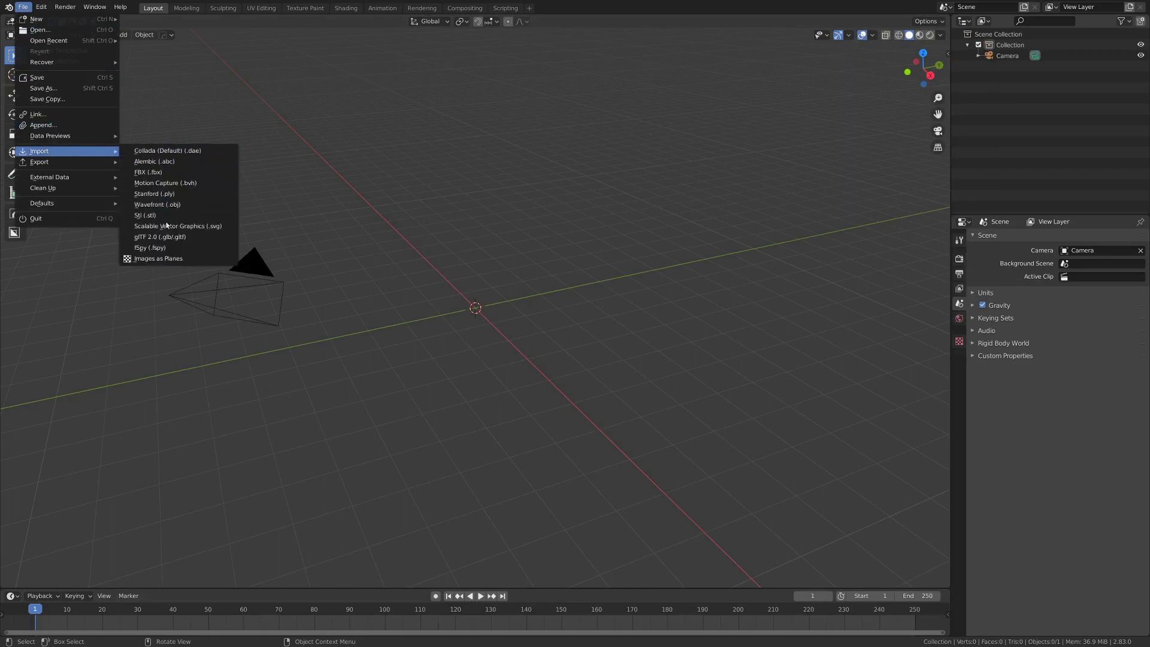
pyautogui.click(169, 260)
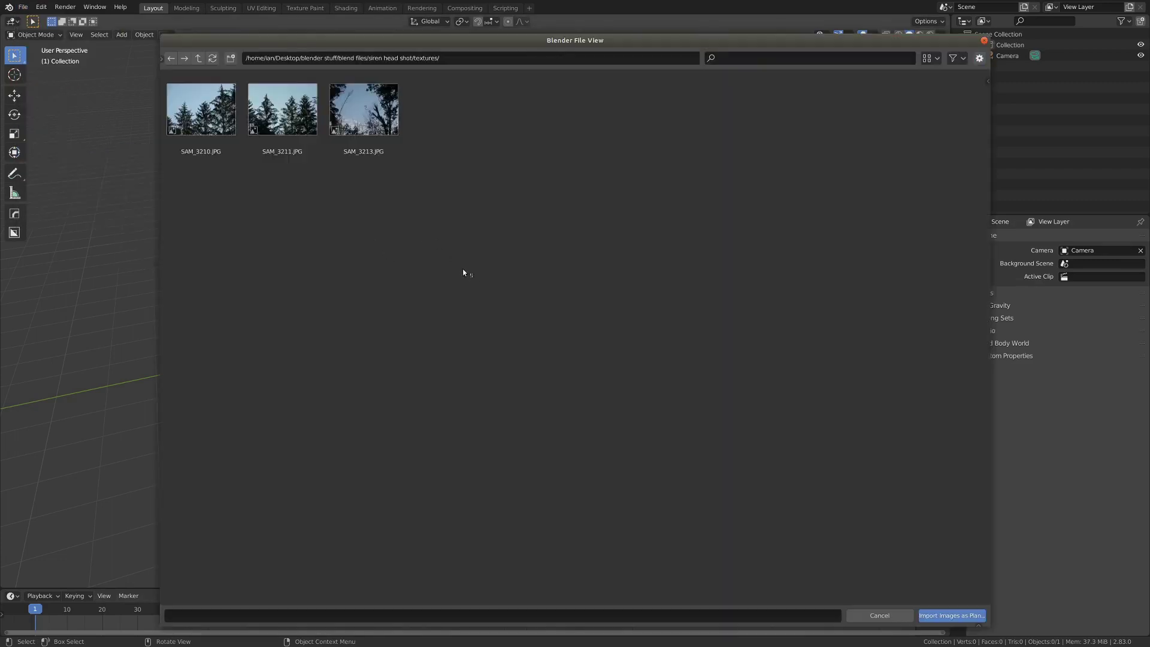
pyautogui.moveTo(440, 260); pyautogui.dragTo(431, 197)
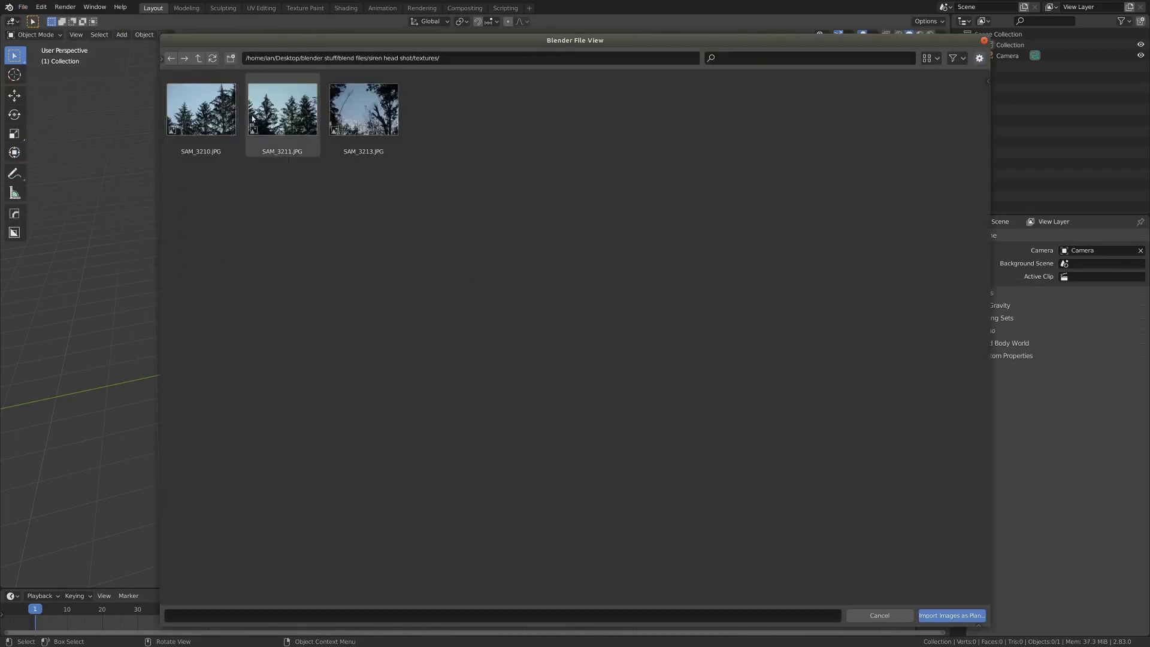
pyautogui.moveTo(416, 282); pyautogui.dragTo(219, 83)
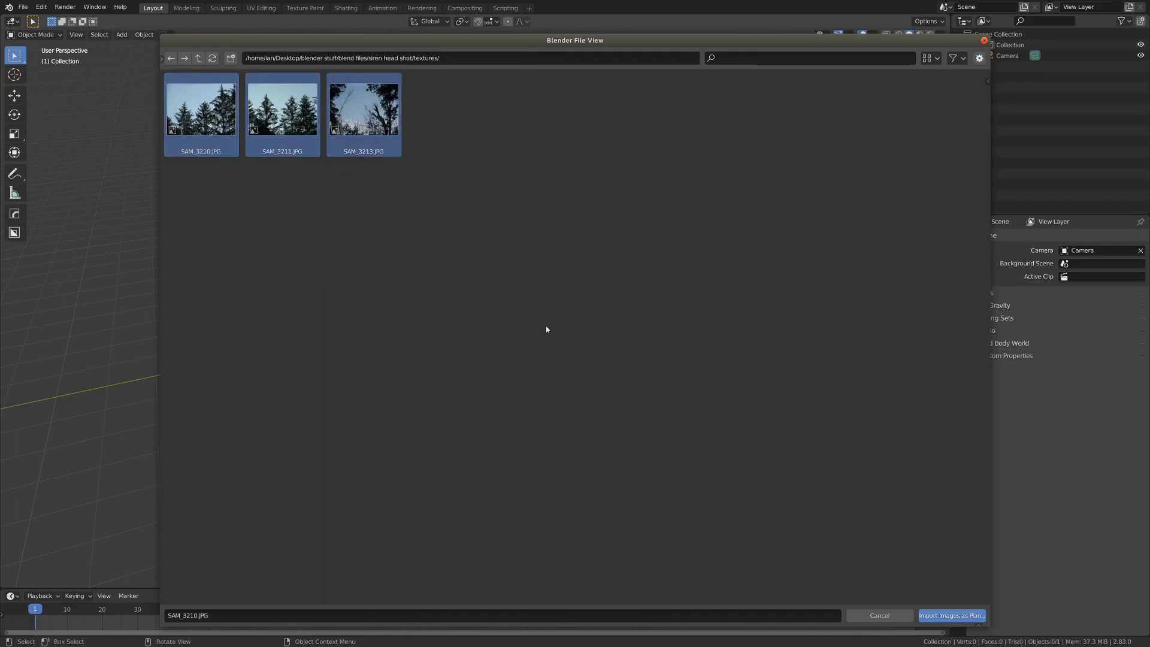
pyautogui.click(958, 617)
pyautogui.scroll(5, 464, 384)
pyautogui.moveTo(538, 366); pyautogui.dragTo(513, 360, button='middle')
# Set the render engine to Cycles in the render settings.
pyautogui.click(959, 261)
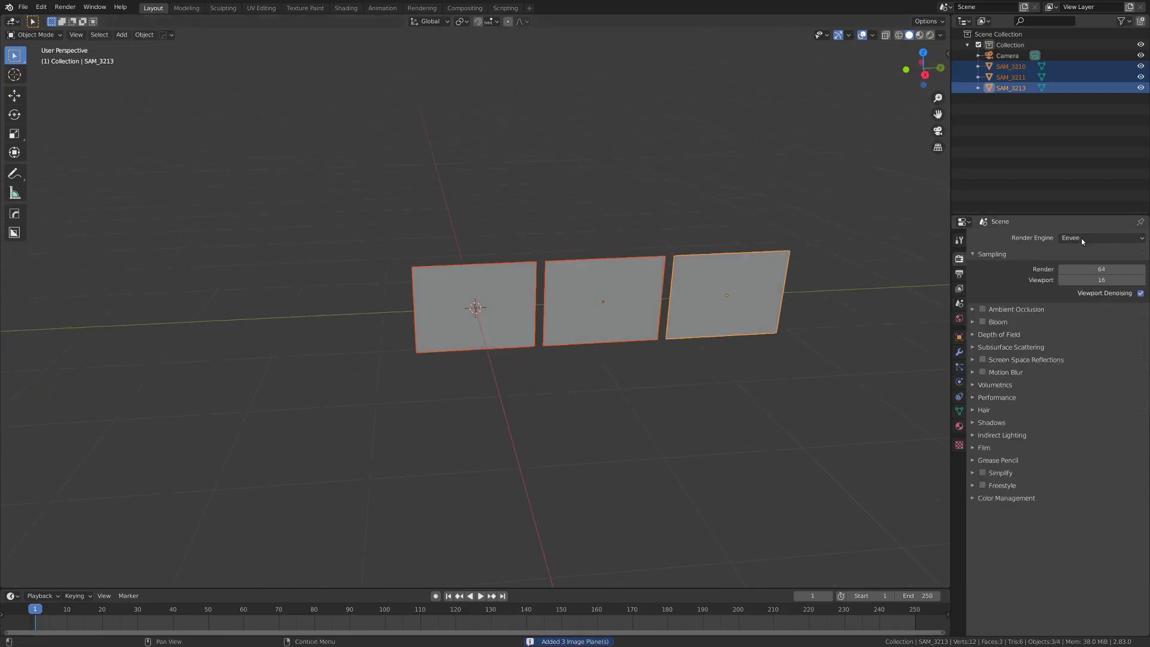
pyautogui.click(1082, 239)
pyautogui.click(1072, 280)
pyautogui.scroll(-6, 527, 367)
pyautogui.moveTo(513, 385); pyautogui.dragTo(529, 365, button='middle')
pyautogui.scroll(10, 481, 345)
# Select only the left plane SAM_3210, previewing it rendered and returning to Solid shading.
pyautogui.press('z')
pyautogui.click(423, 339)
pyautogui.click(469, 226)
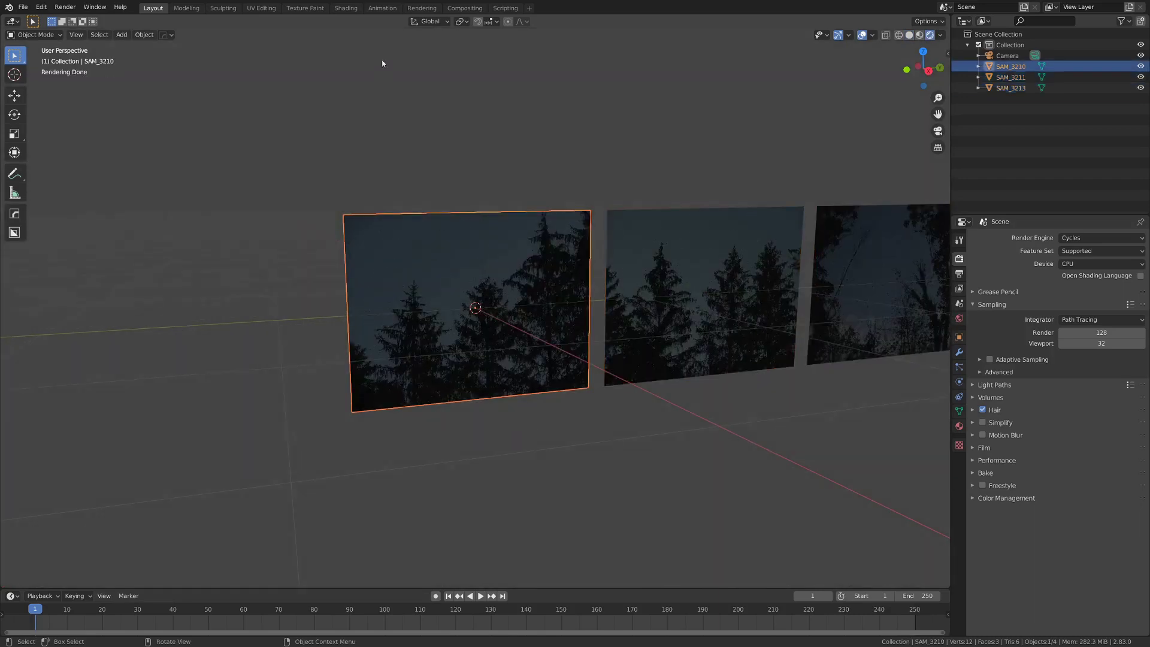
pyautogui.press('z')
pyautogui.click(394, 148)
# In the Shading workspace, move the image texture and Principled BSDF nodes down-left.
pyautogui.click(346, 8)
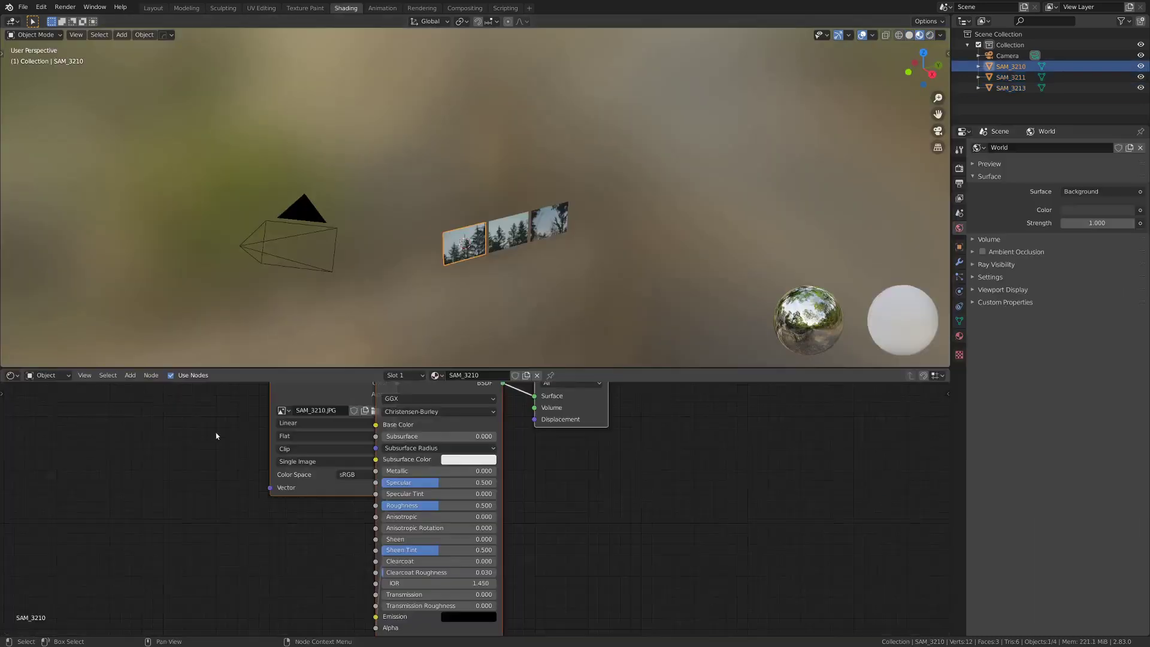
pyautogui.moveTo(398, 416); pyautogui.dragTo(135, 418)
pyautogui.moveTo(465, 415); pyautogui.dragTo(396, 489)
# Add a Transparent BSDF node to SAM_3210's material.
pyautogui.hotkey('shift', 'a')
pyautogui.moveTo(422, 487)
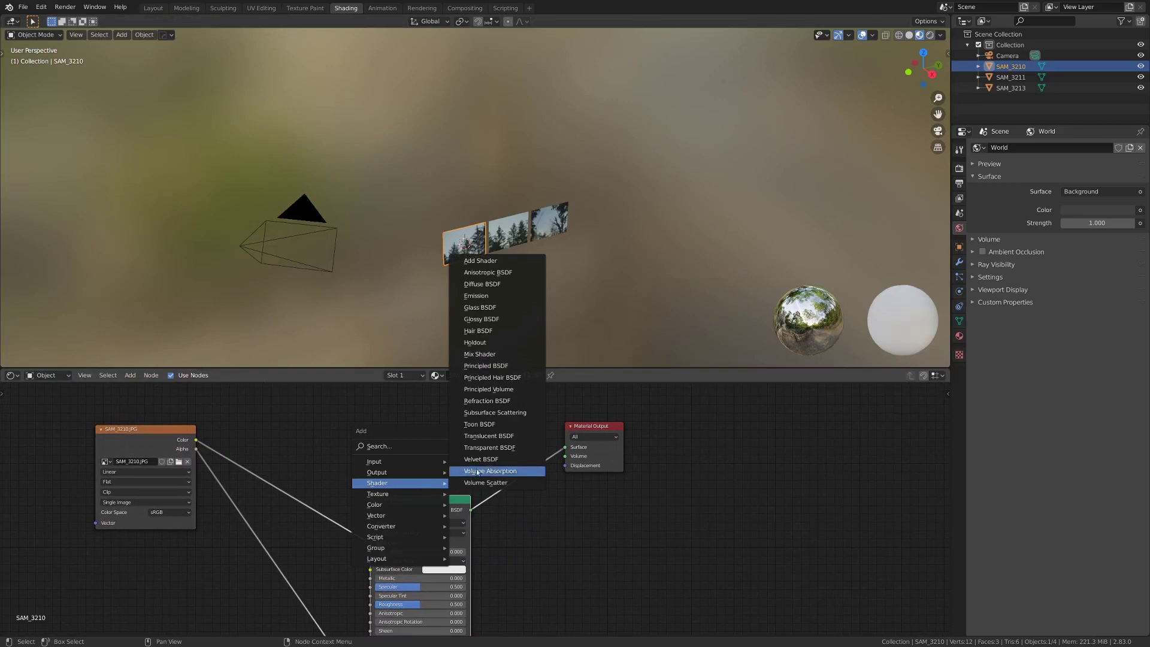
pyautogui.click(518, 454)
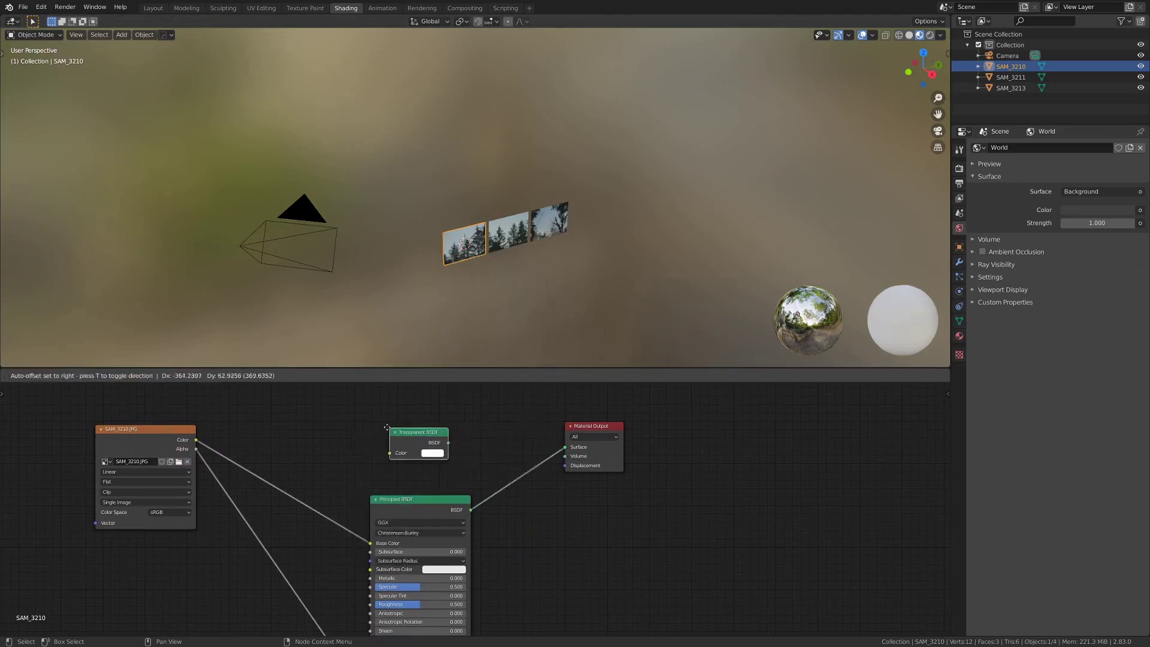
pyautogui.click(368, 458)
pyautogui.scroll(2, 368, 458)
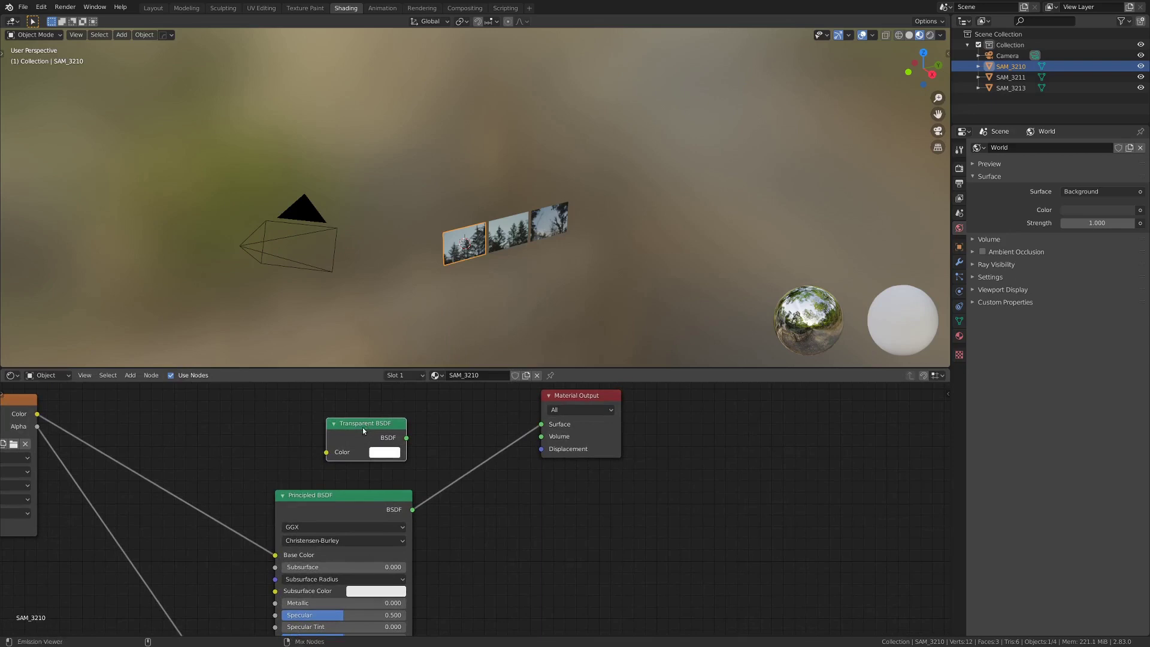
pyautogui.keyDown('ctrl'); pyautogui.keyDown('shift'); pyautogui.click(362, 428); pyautogui.keyUp('shift'); pyautogui.keyUp('ctrl')
# Mix the Transparent BSDF with the Principled BSDF via a Mix Shader and tidy the node layout.
pyautogui.keyDown('ctrl'); pyautogui.keyDown('shift'); pyautogui.moveTo(365, 430); pyautogui.dragTo(343, 563, button='right'); pyautogui.keyUp('shift'); pyautogui.keyUp('ctrl')
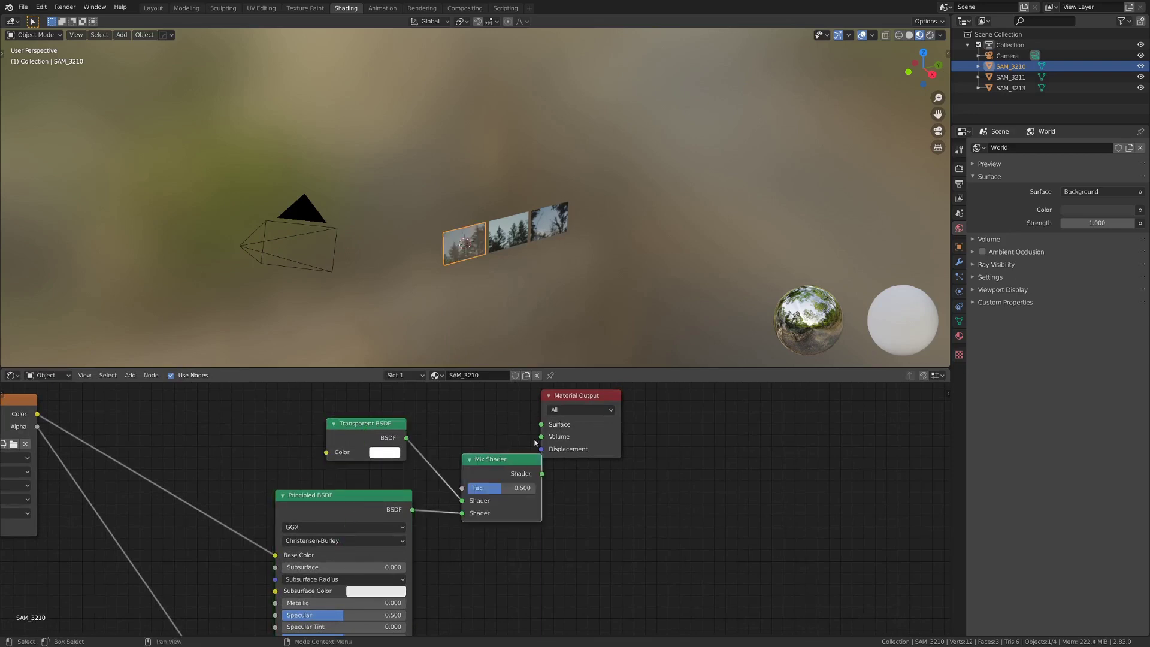
pyautogui.moveTo(556, 436); pyautogui.dragTo(646, 455)
pyautogui.moveTo(503, 461); pyautogui.dragTo(530, 410)
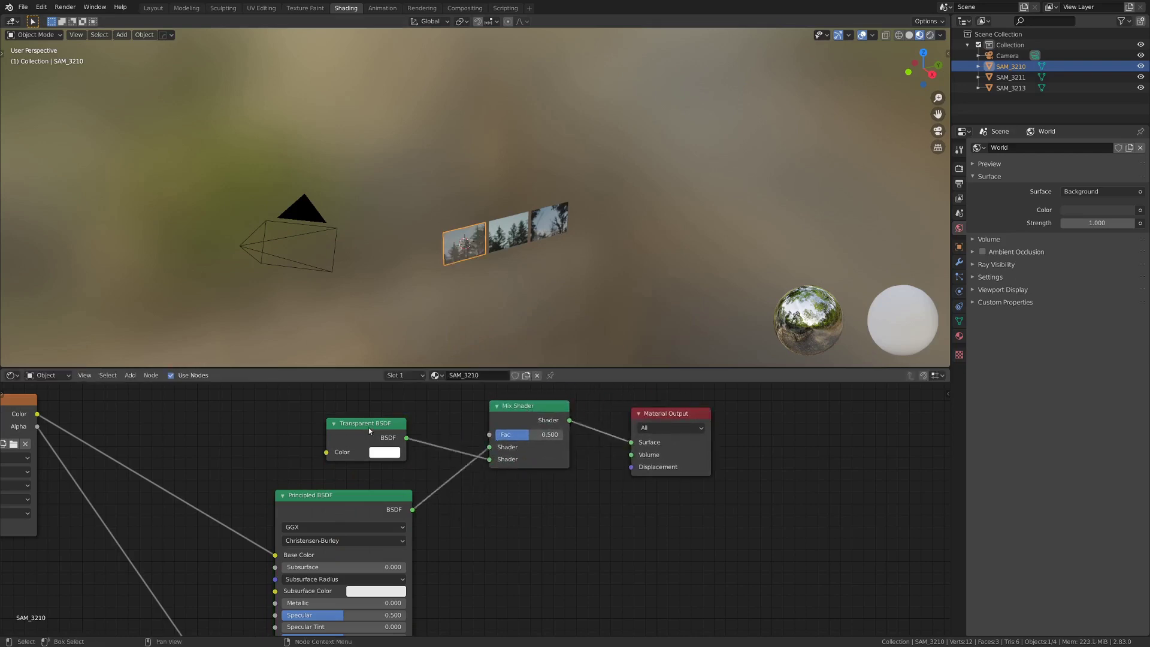
pyautogui.press('Home')
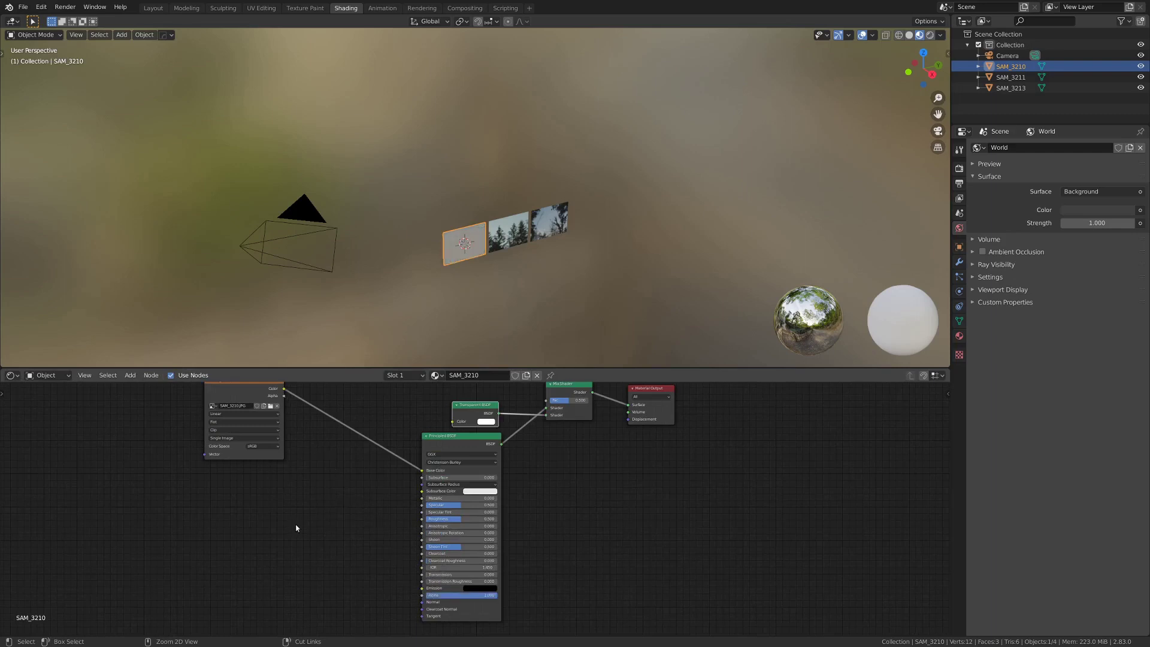
pyautogui.scroll(3, 351, 451)
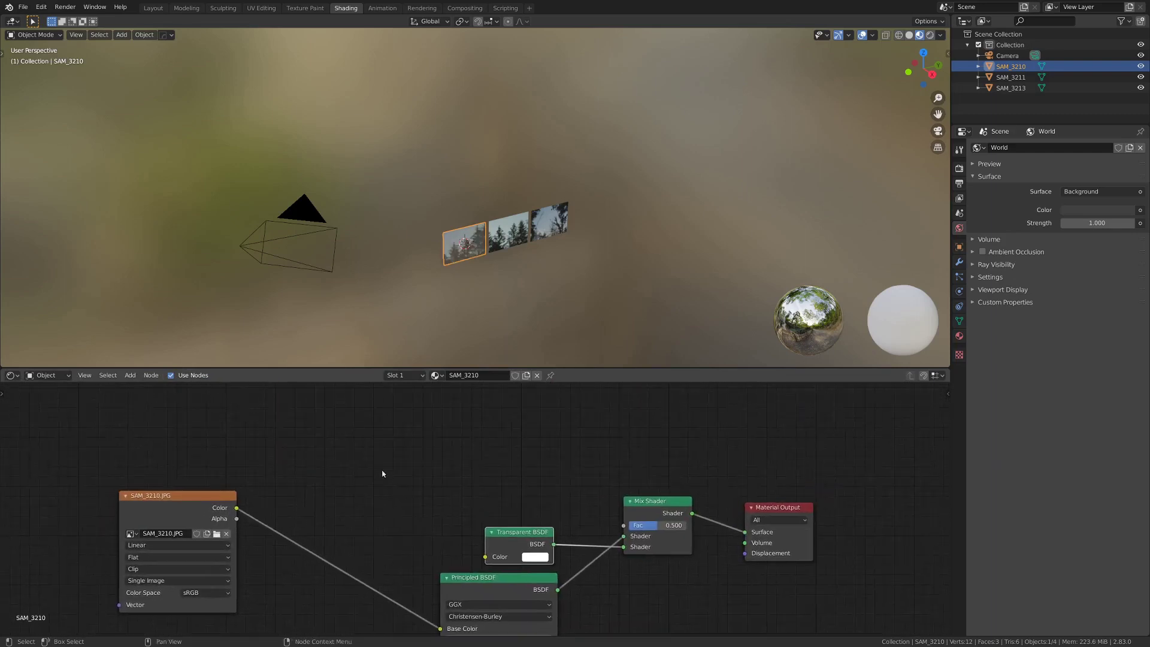
# Add a ColorRamp fed by the image Color and wire its Color into the Mix Shader Fac.
pyautogui.hotkey('shift', 'a')
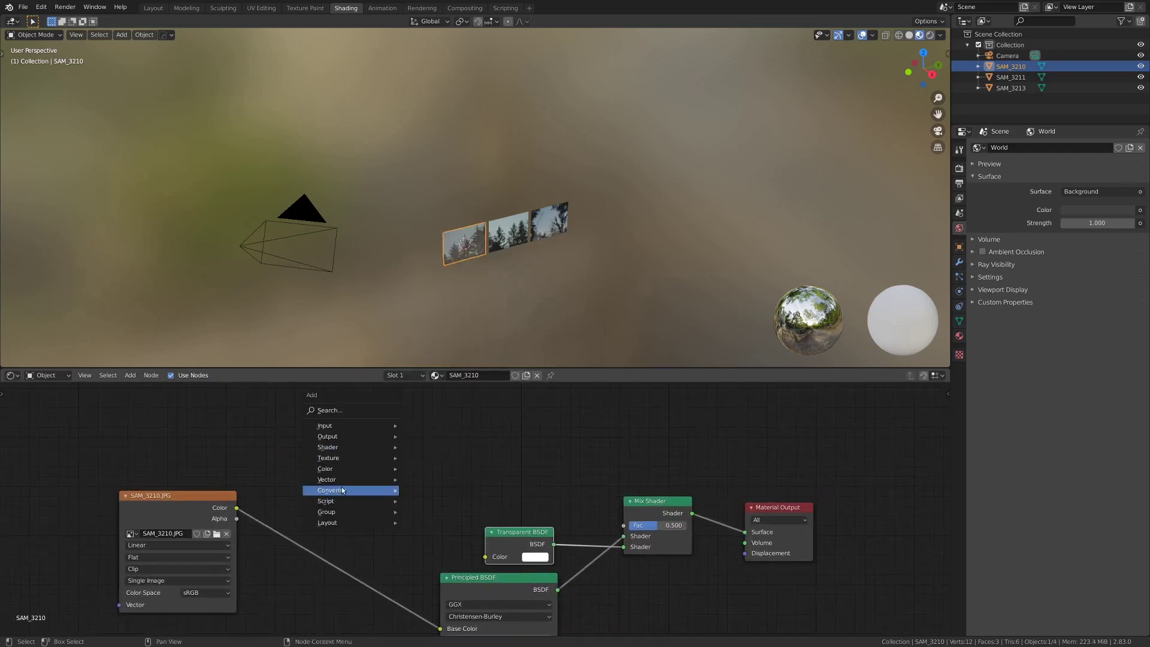
pyautogui.moveTo(360, 490)
pyautogui.click(430, 361)
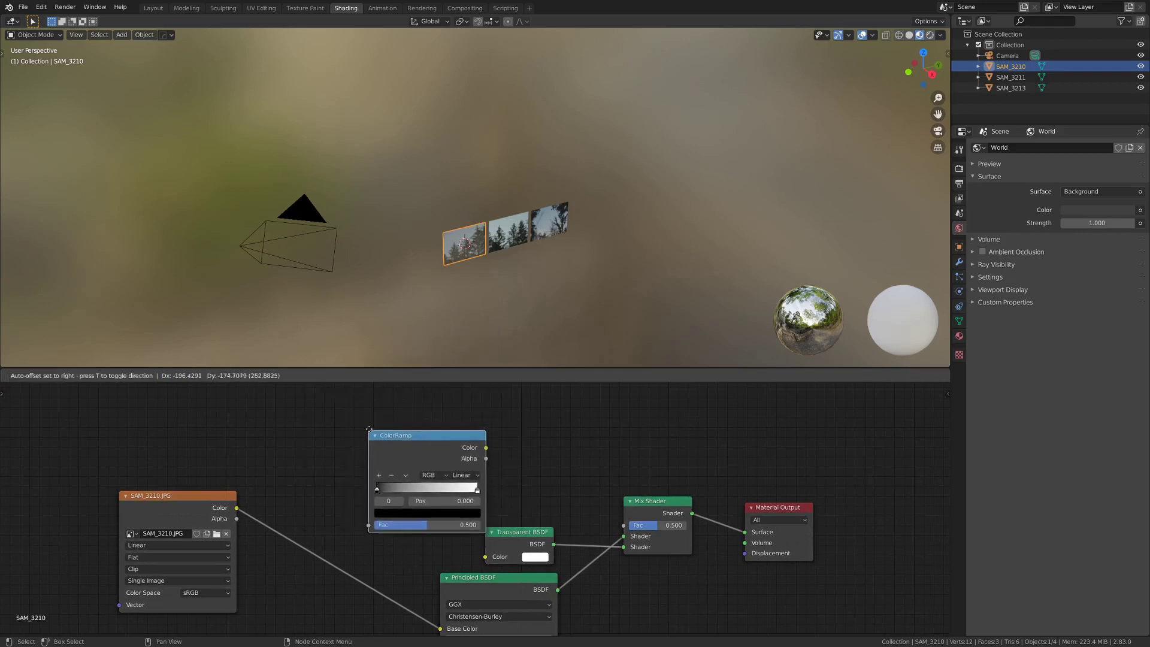
pyautogui.moveTo(235, 510); pyautogui.dragTo(357, 498)
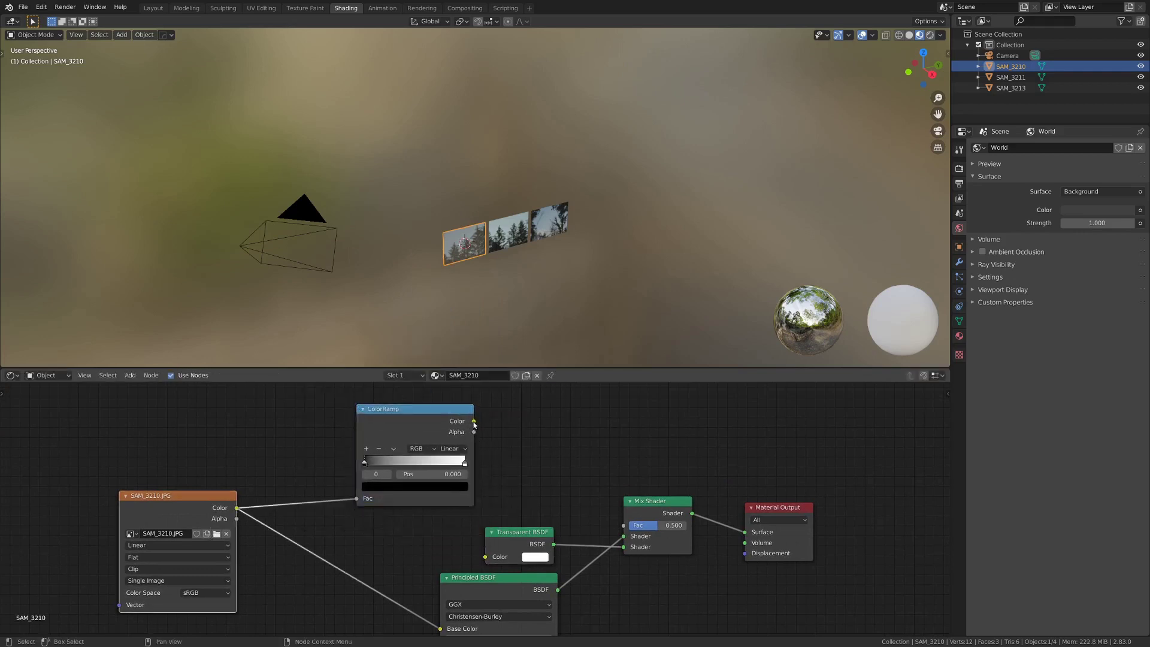
pyautogui.moveTo(474, 421); pyautogui.dragTo(624, 525)
# Preview the tree silhouettes in rendered shading and move the ColorRamp node up.
pyautogui.scroll(5, 450, 278)
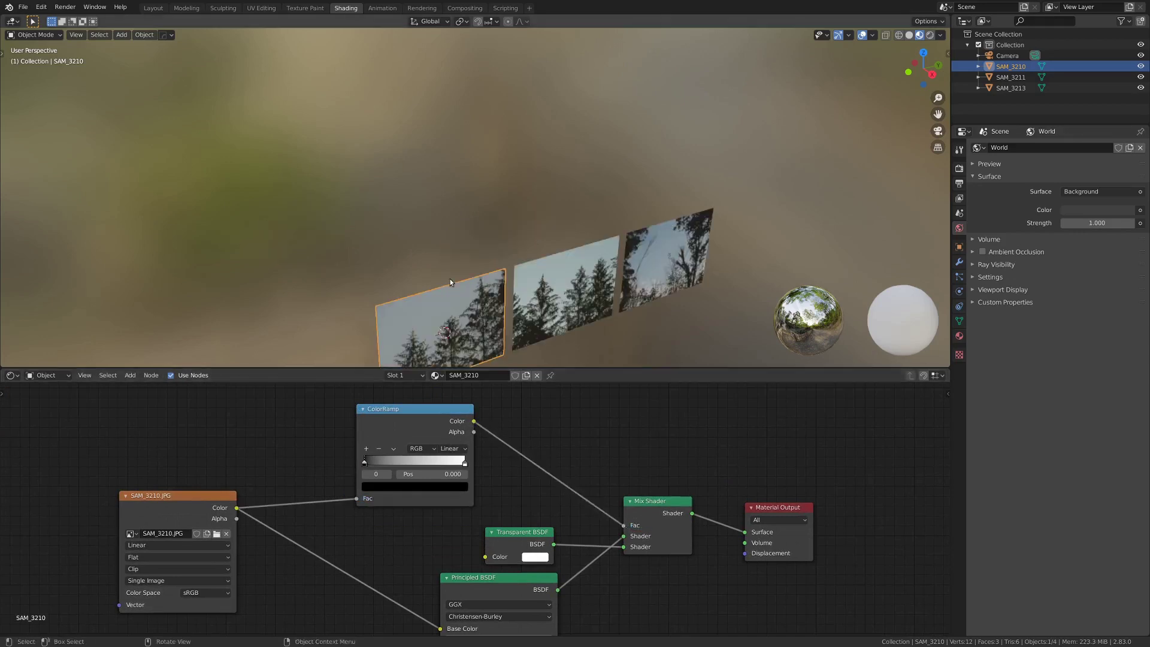
pyautogui.scroll(5, 438, 211)
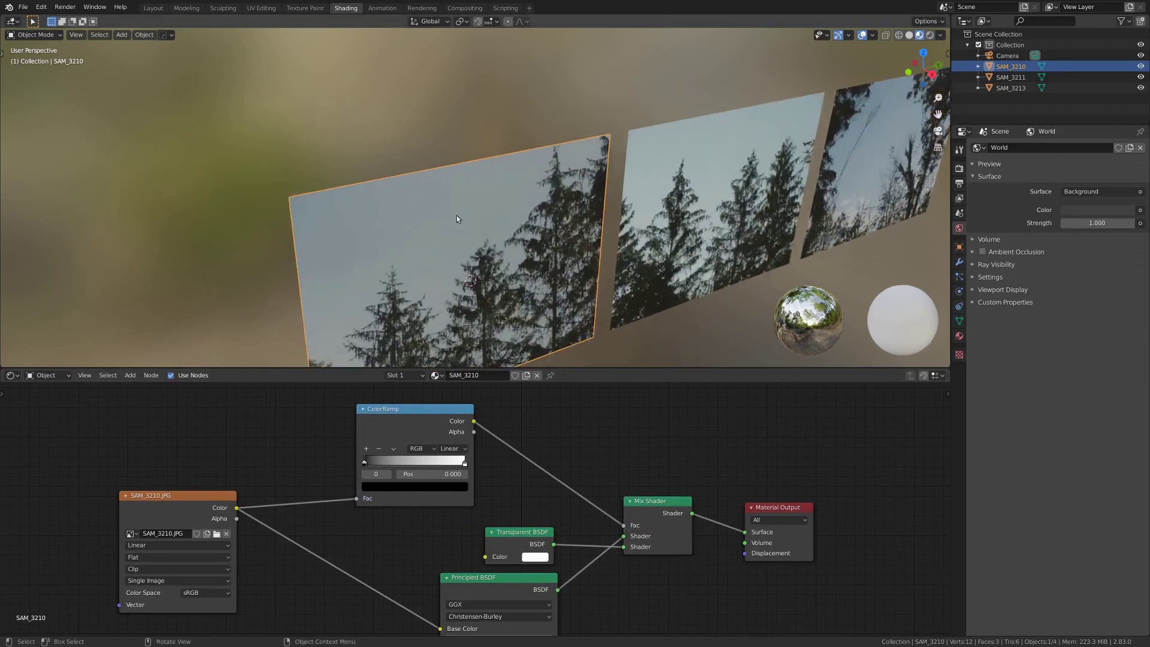
pyautogui.press('z')
pyautogui.click(496, 227)
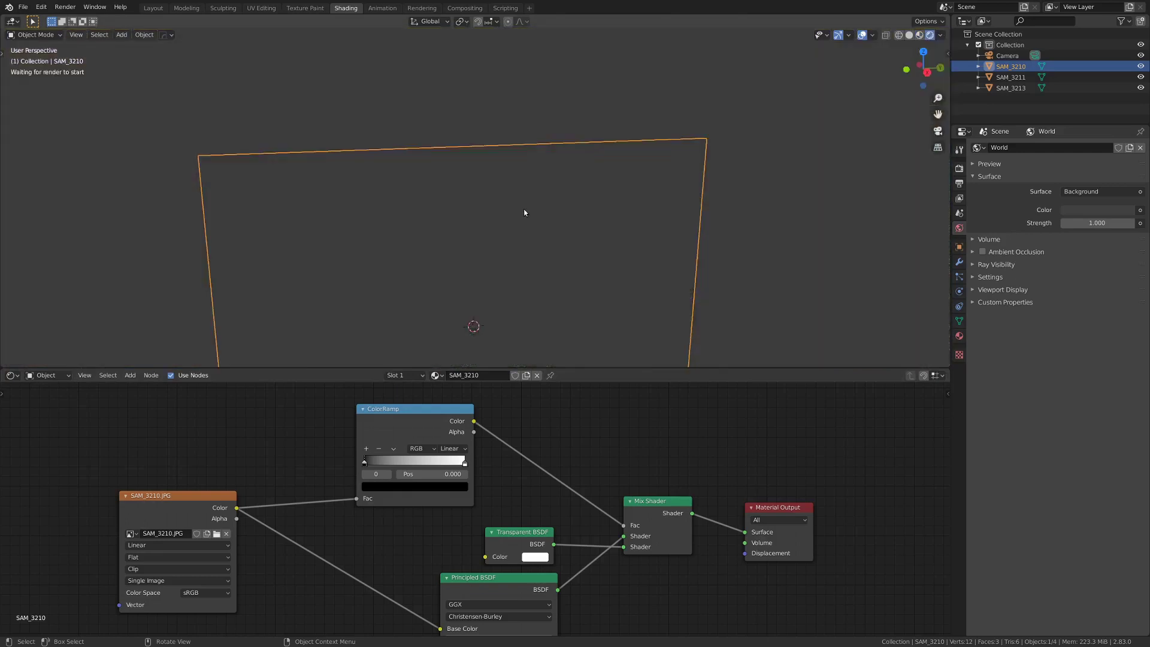
pyautogui.moveTo(507, 276)
pyautogui.mouseDown(button='middle')
pyautogui.moveTo(498, 235)
pyautogui.moveTo(511, 268)
pyautogui.moveTo(477, 277)
pyautogui.moveTo(484, 216)
pyautogui.moveTo(466, 229)
pyautogui.mouseUp(button='middle')
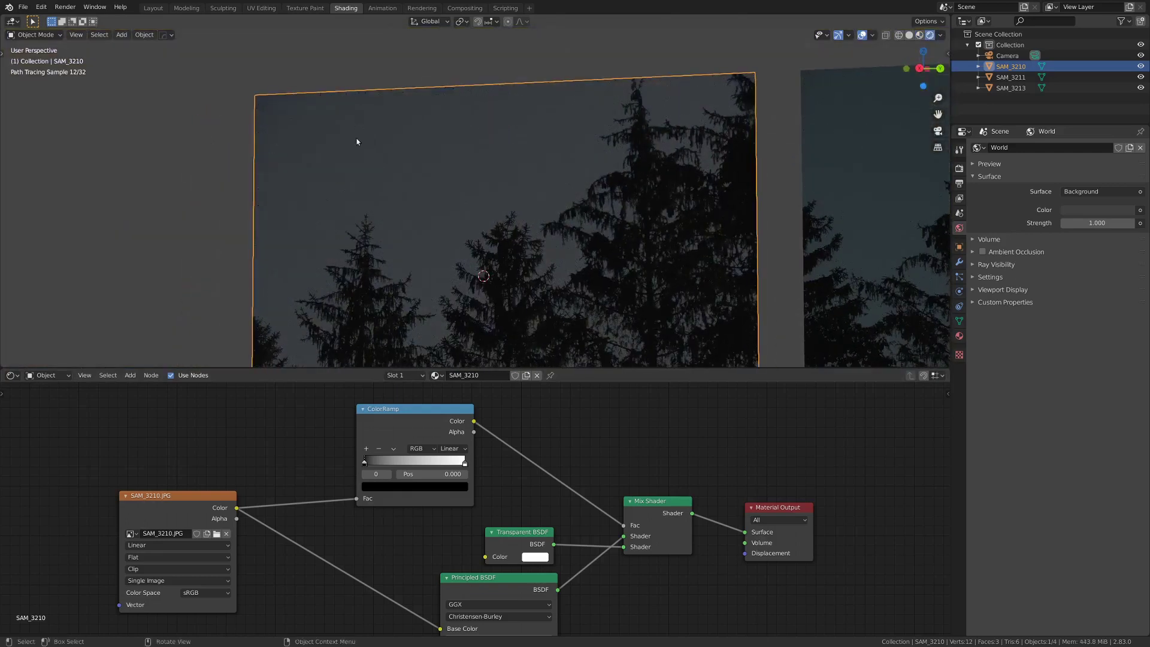
pyautogui.moveTo(416, 430); pyautogui.dragTo(422, 442, button='middle')
pyautogui.moveTo(422, 442); pyautogui.dragTo(424, 421)
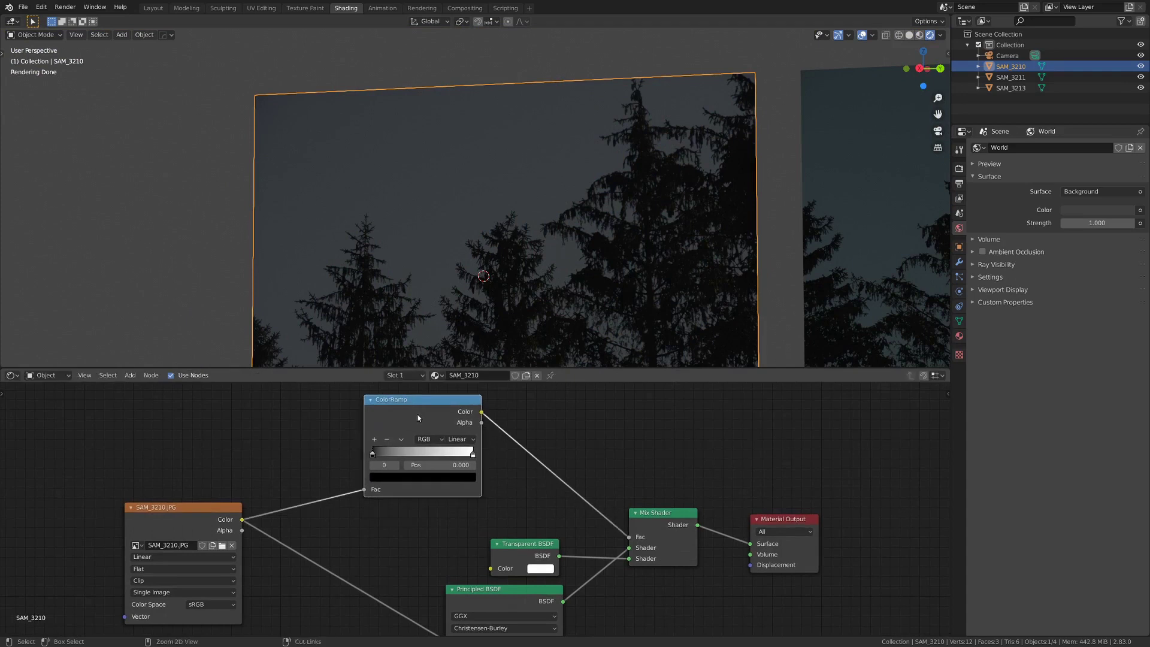
# Preview SAM_3210's ColorRamp mask, pulling the white stop left and the black stop right.
pyautogui.keyDown('ctrl'); pyautogui.keyDown('shift'); pyautogui.click(417, 414); pyautogui.keyUp('shift'); pyautogui.keyUp('ctrl')
pyautogui.scroll(-5, 434, 282)
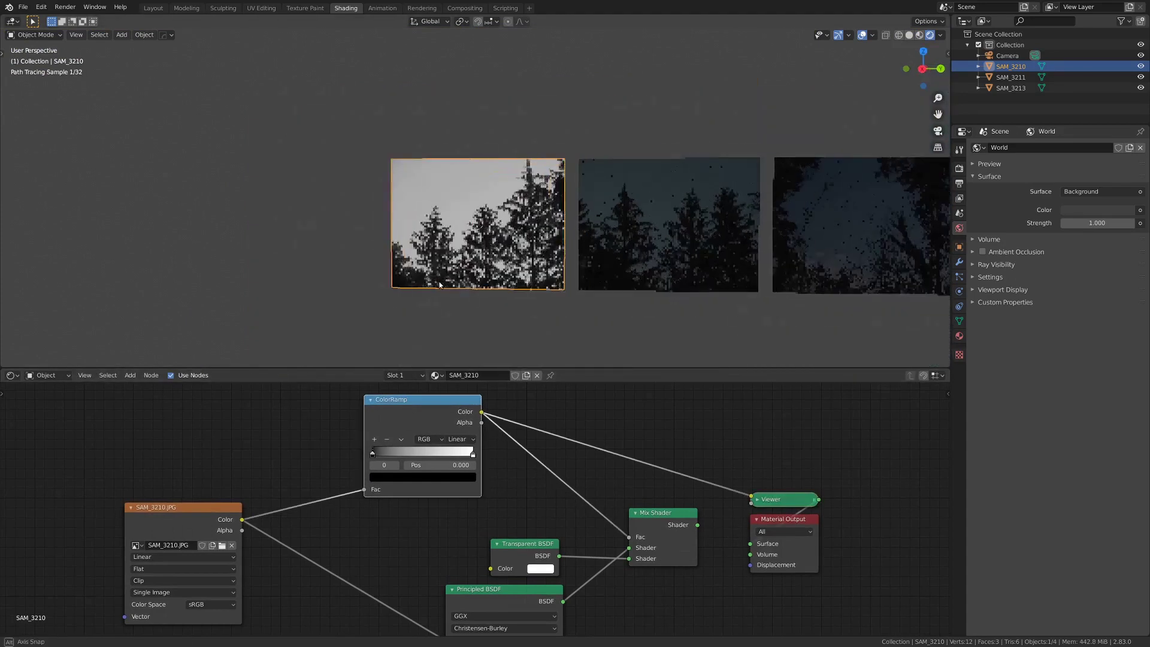
pyautogui.scroll(5, 505, 197)
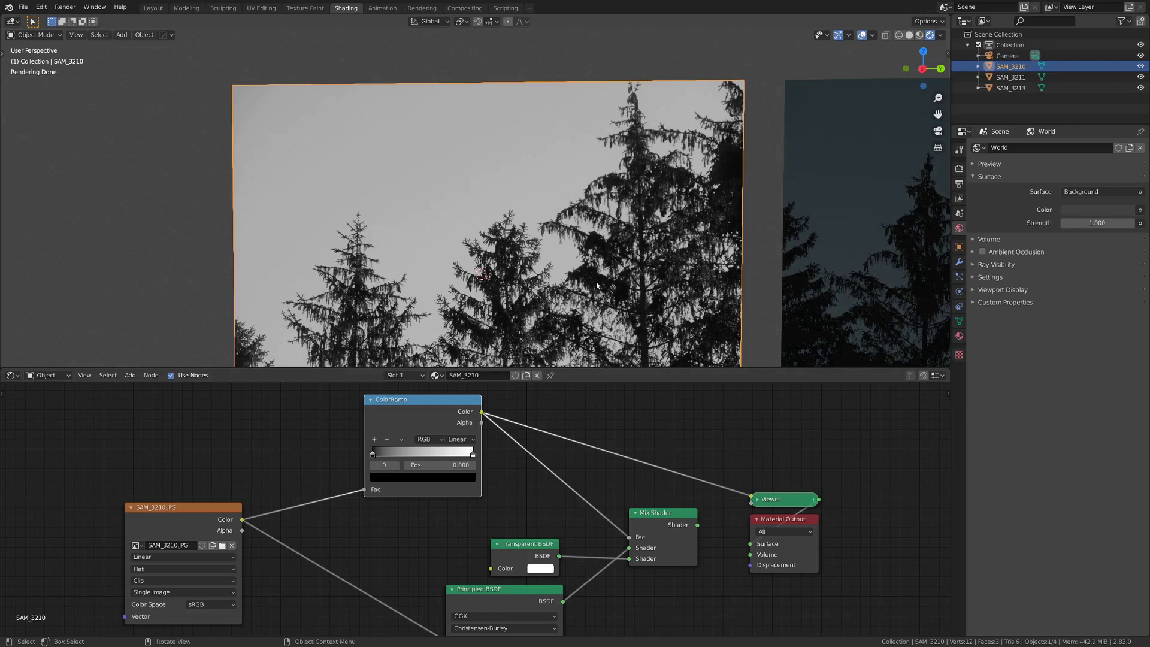
pyautogui.scroll(2, 490, 335)
pyautogui.moveTo(489, 335); pyautogui.dragTo(523, 338, button='middle')
pyautogui.scroll(6, 422, 440)
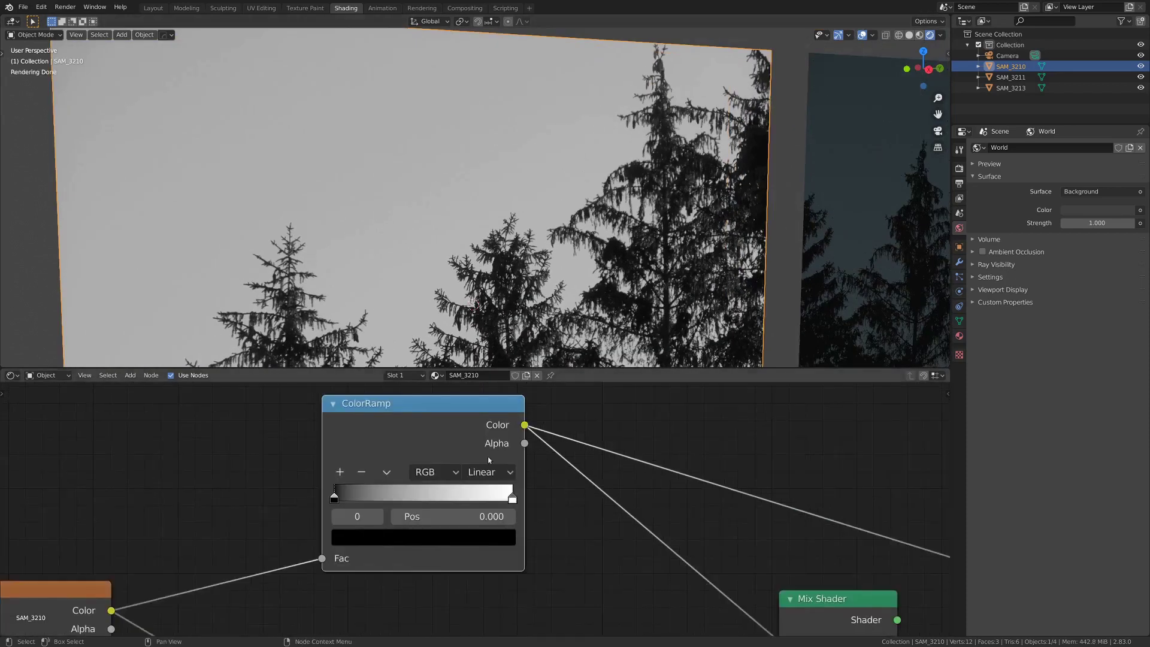
pyautogui.moveTo(512, 499); pyautogui.dragTo(447, 500)
pyautogui.moveTo(337, 495); pyautogui.dragTo(369, 496)
pyautogui.click(452, 498)
pyautogui.scroll(-4, 452, 497)
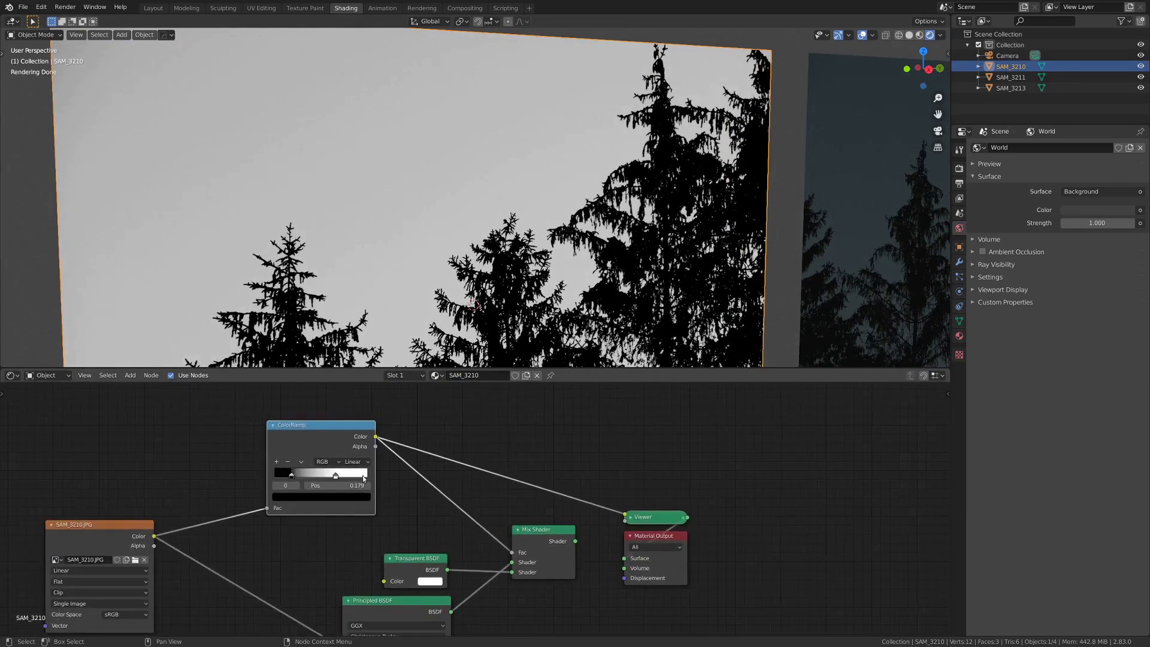
pyautogui.scroll(-4, 362, 149)
pyautogui.click(316, 178)
pyautogui.scroll(-2, 470, 191)
pyautogui.moveTo(470, 192); pyautogui.dragTo(410, 204, button='middle')
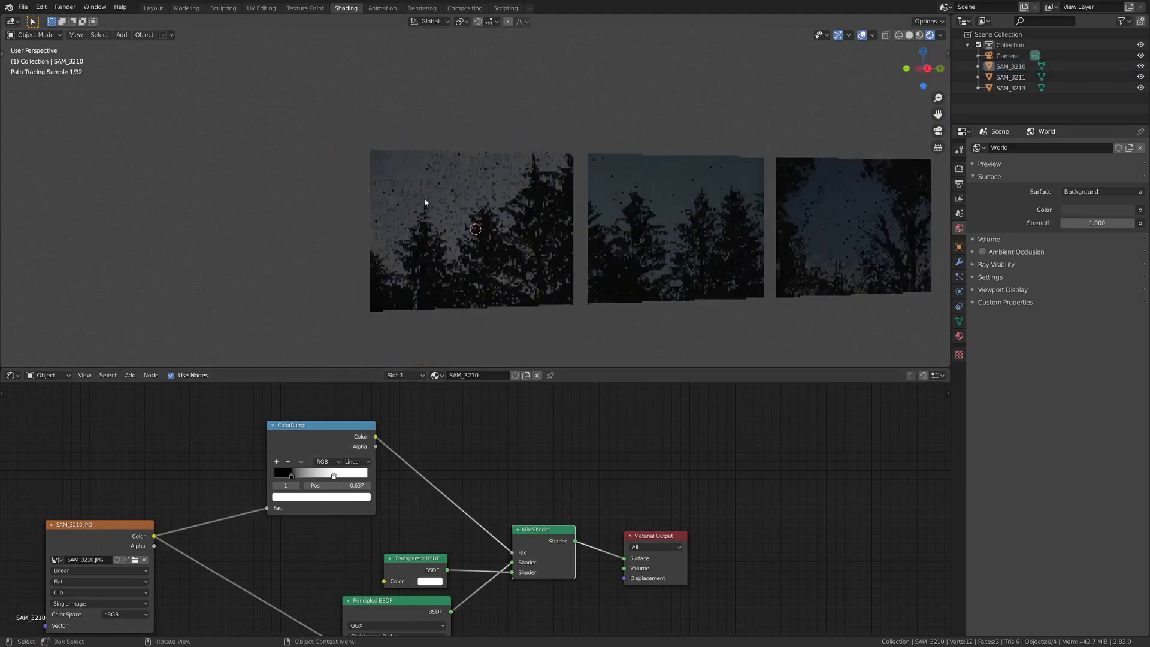
pyautogui.press('KP_3')
pyautogui.scroll(3, 329, 106)
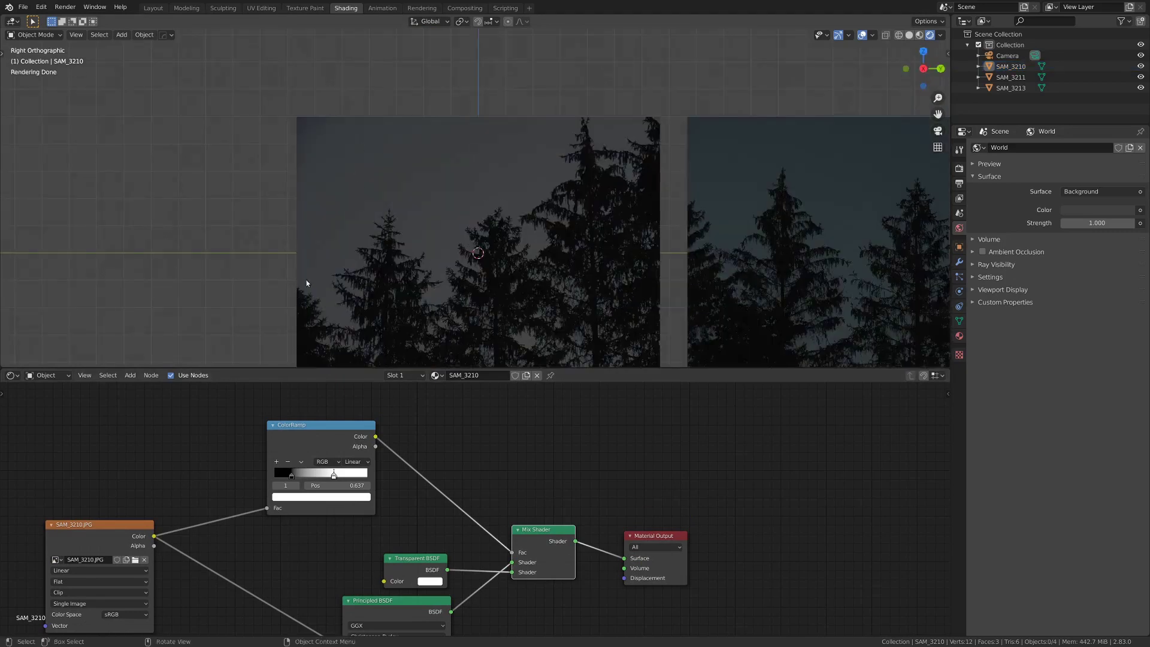
# Move the white ColorRamp stop to about 0.328, then restore the Mix Shader output.
pyautogui.moveTo(325, 477); pyautogui.dragTo(301, 477)
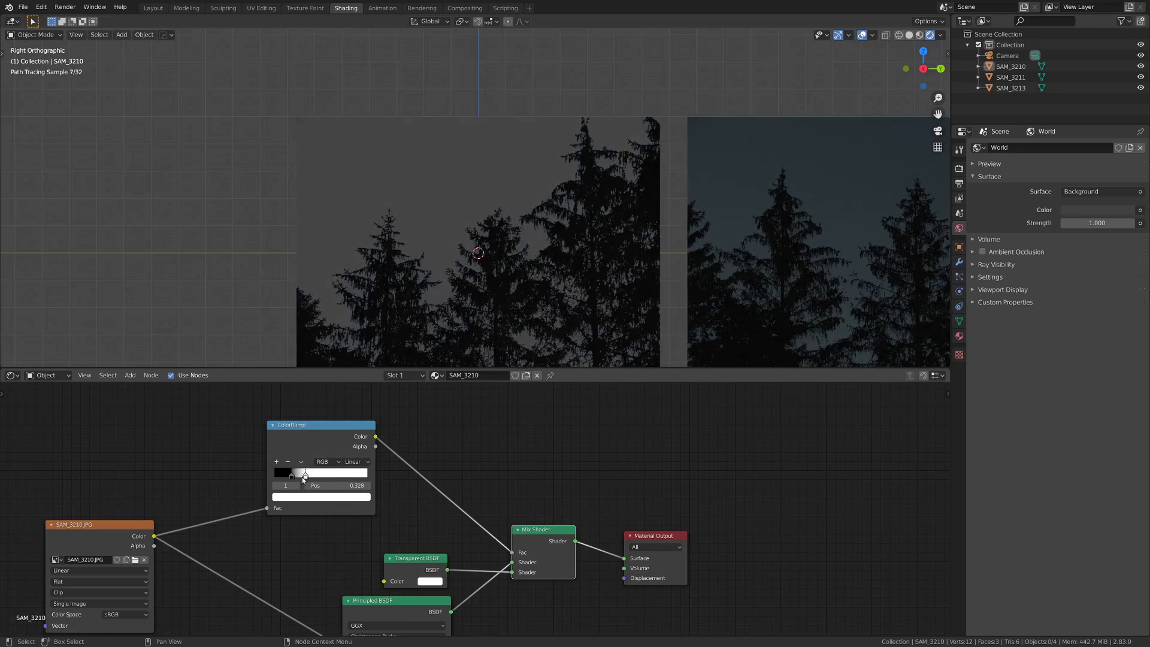
pyautogui.scroll(4, 458, 226)
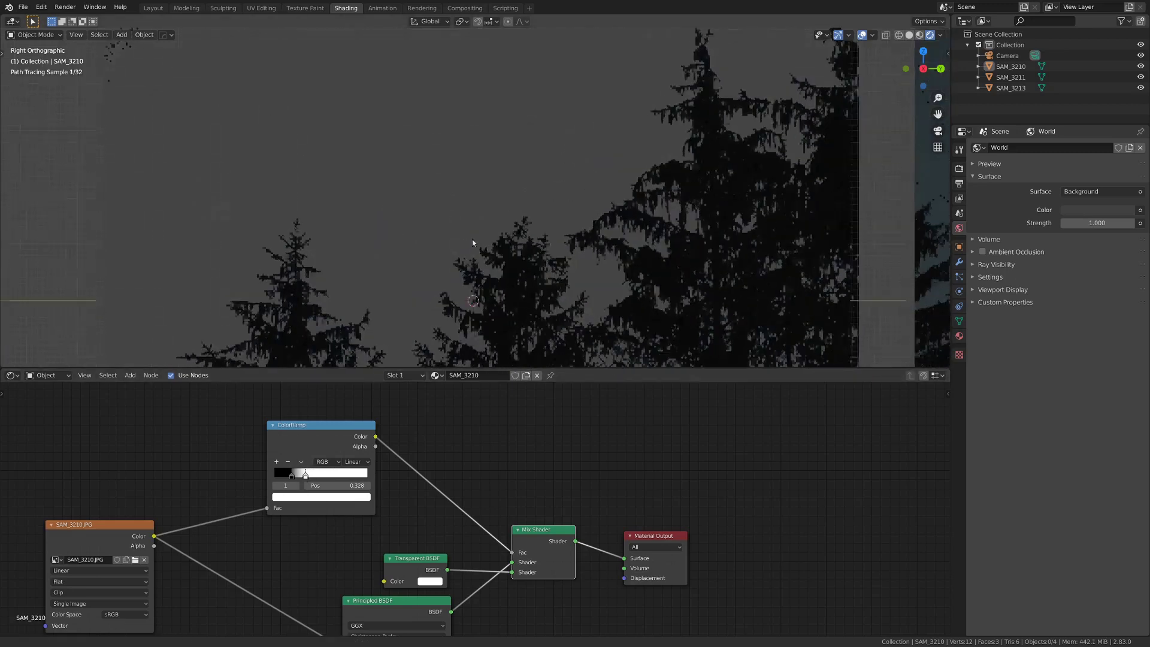
pyautogui.scroll(2, 463, 233)
pyautogui.scroll(5, 382, 134)
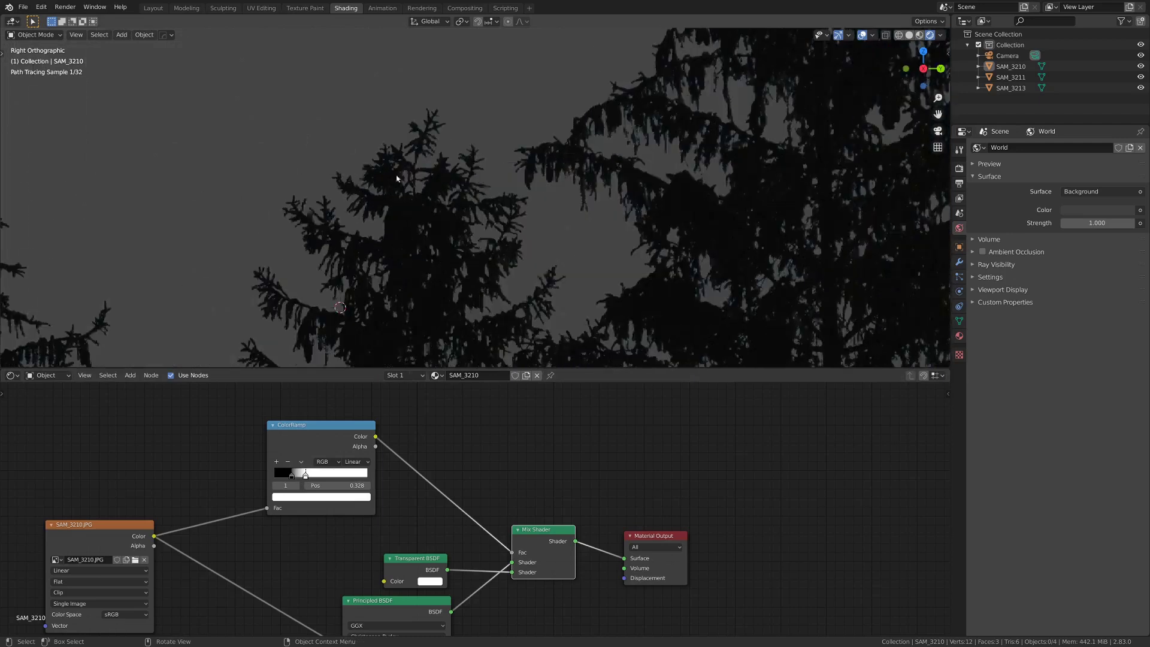
pyautogui.scroll(-3, 463, 199)
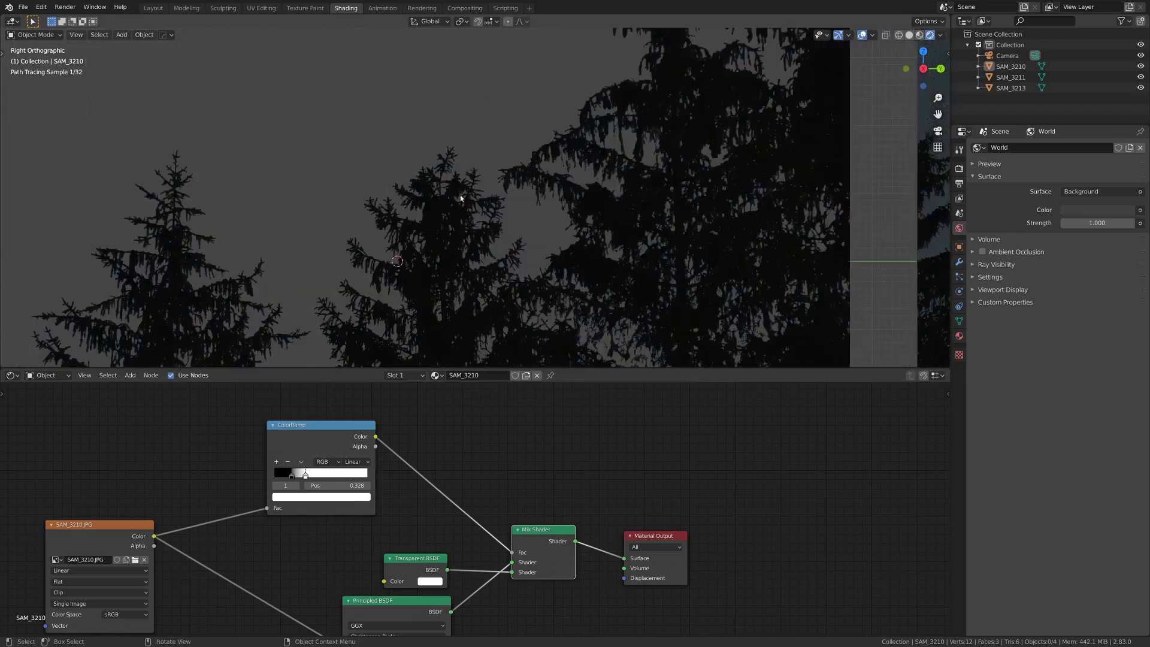
pyautogui.scroll(-3, 471, 214)
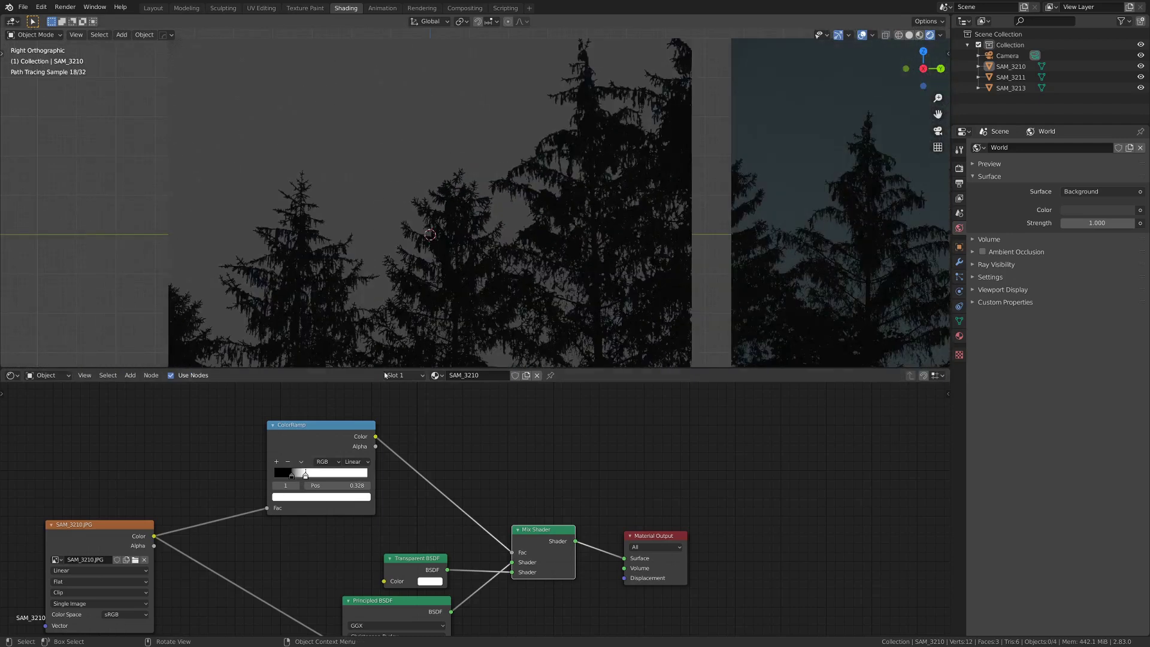
pyautogui.keyDown('ctrl'); pyautogui.keyDown('shift'); pyautogui.click(353, 427); pyautogui.keyUp('shift'); pyautogui.keyUp('ctrl')
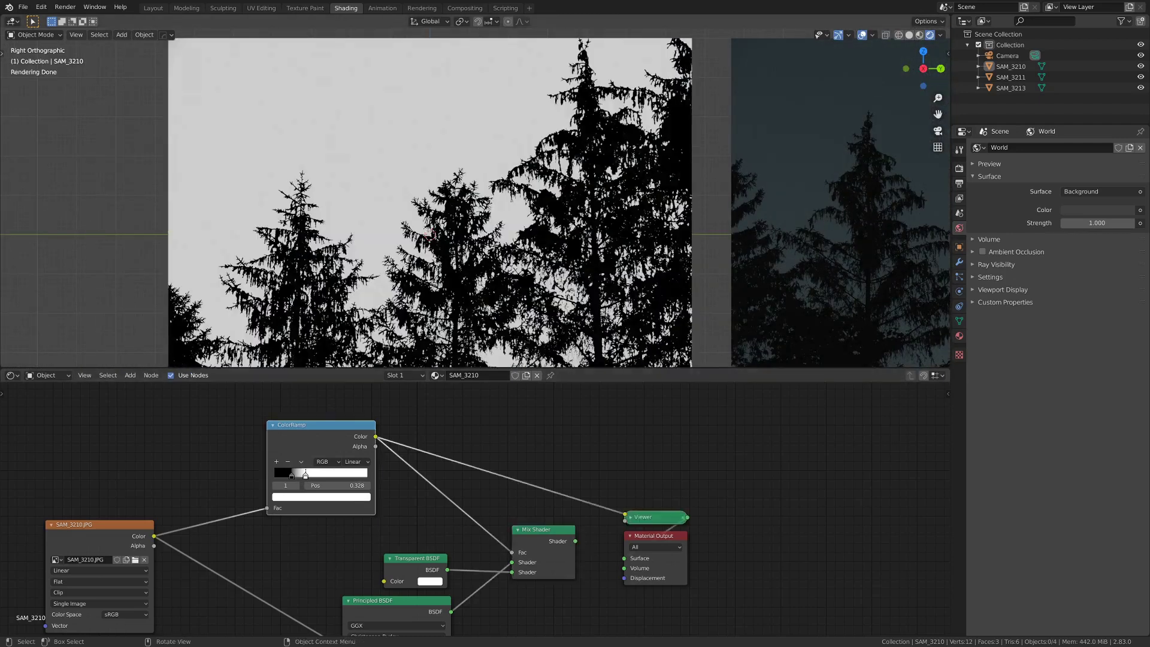
pyautogui.keyDown('ctrl'); pyautogui.keyDown('shift'); pyautogui.click(537, 529); pyautogui.keyUp('shift'); pyautogui.keyUp('ctrl')
pyautogui.scroll(-5, 429, 234)
pyautogui.moveTo(429, 234)
pyautogui.mouseDown(button='middle')
pyautogui.moveTo(538, 253)
pyautogui.moveTo(609, 249)
pyautogui.moveTo(441, 239)
pyautogui.moveTo(454, 226)
pyautogui.mouseUp(button='middle')
# Copy the four mask nodes into SAM_3211's material, replacing its Principled BSDF.
pyautogui.scroll(-3, 359, 437)
pyautogui.moveTo(337, 417); pyautogui.dragTo(535, 597)
pyautogui.moveTo(535, 573); pyautogui.dragTo(515, 556, button='middle')
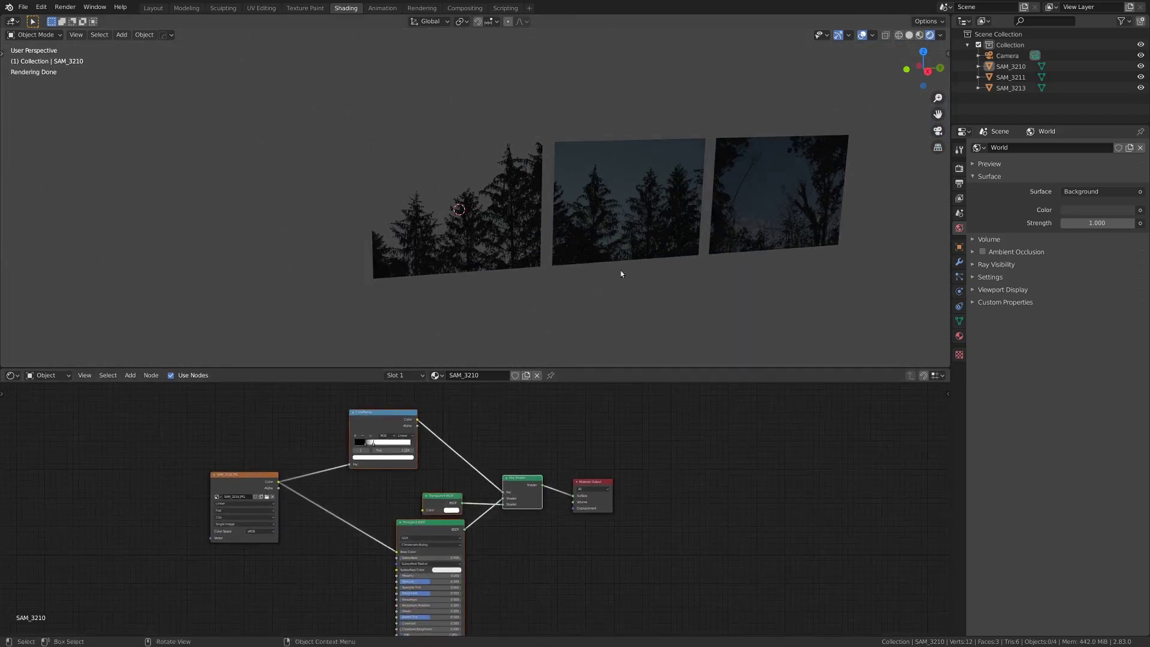
pyautogui.click(642, 176)
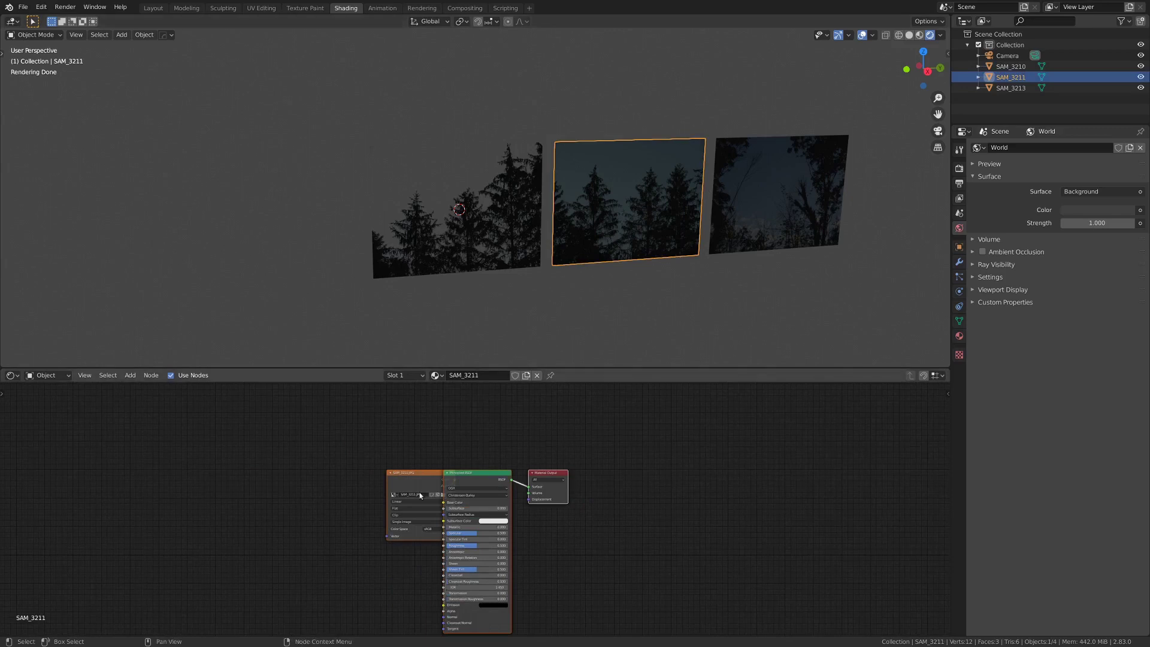
pyautogui.moveTo(431, 481); pyautogui.dragTo(400, 471)
pyautogui.press('x')
pyautogui.moveTo(515, 478); pyautogui.dragTo(601, 482)
pyautogui.hotkey('ctrl', 'v')
# Link image Color to ColorRamp Fac and Base Color, Mix Shader to Material Output, then select SAM_3213.
pyautogui.hotkey('ctrl', 'space')
pyautogui.keyDown('ctrl'); pyautogui.moveTo(393, 446); pyautogui.dragTo(331, 300, button='middle'); pyautogui.keyUp('ctrl')
pyautogui.moveTo(258, 315); pyautogui.dragTo(274, 315)
pyautogui.moveTo(338, 282); pyautogui.dragTo(336, 279)
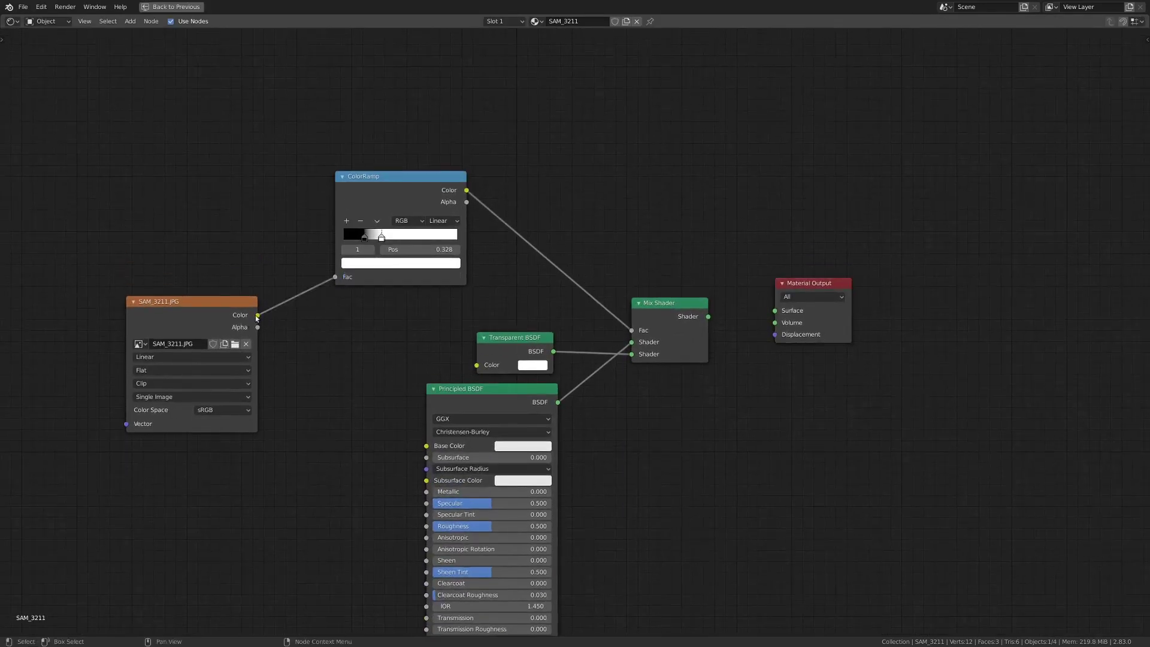
pyautogui.moveTo(258, 315); pyautogui.dragTo(434, 447)
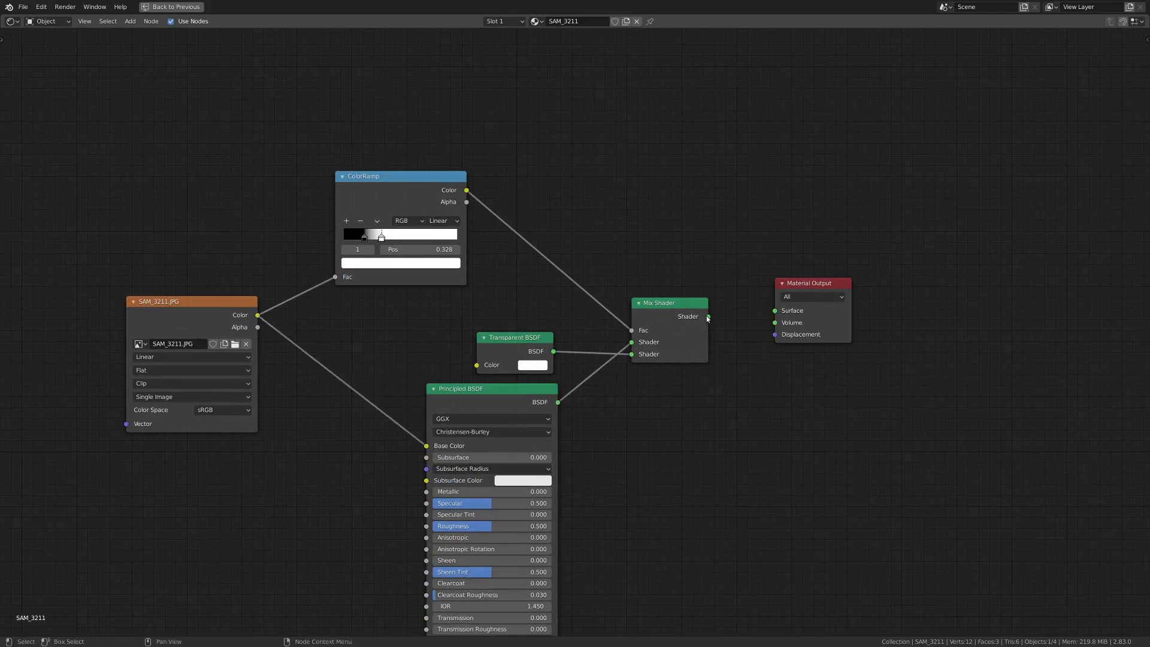
pyautogui.moveTo(708, 317); pyautogui.dragTo(699, 343)
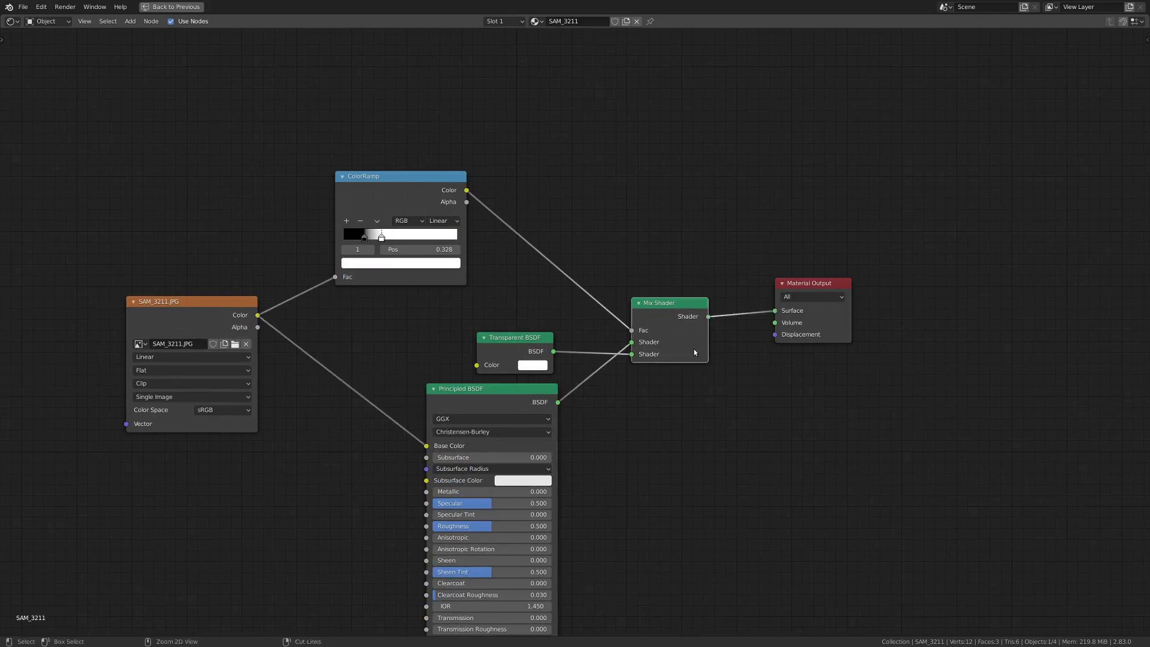
pyautogui.hotkey('ctrl', 'space')
pyautogui.moveTo(674, 233)
pyautogui.mouseDown(button='middle')
pyautogui.moveTo(586, 249)
pyautogui.moveTo(554, 177)
pyautogui.moveTo(494, 202)
pyautogui.moveTo(668, 213)
pyautogui.mouseUp(button='middle')
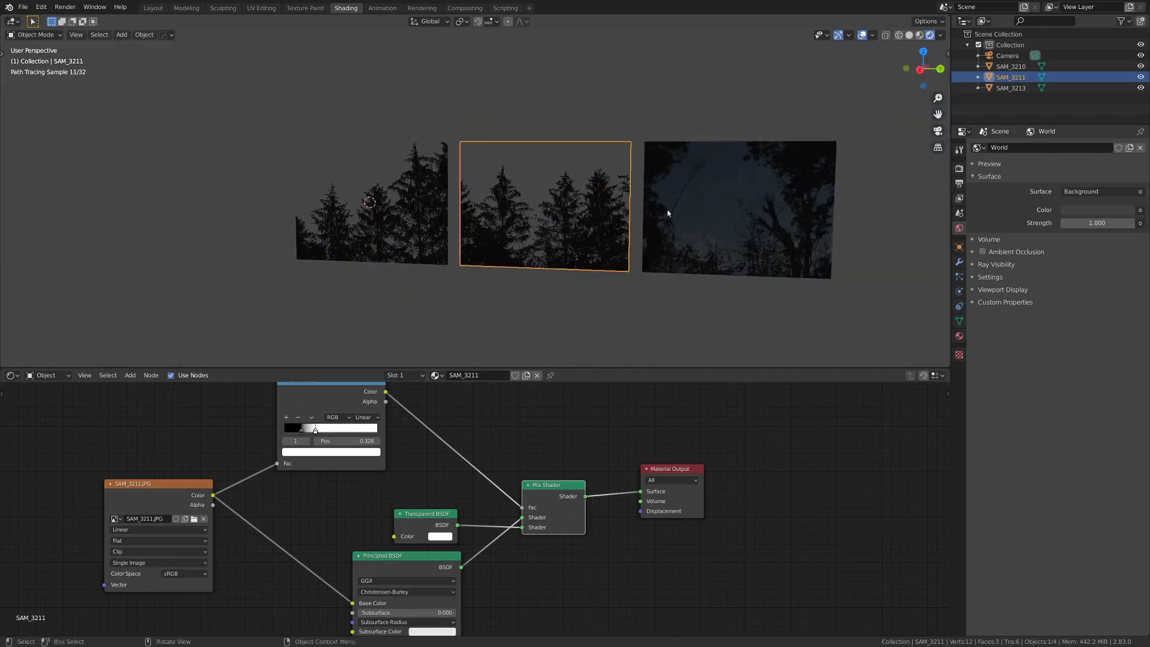
pyautogui.click(724, 206)
# Replace SAM_3213's Principled BSDF with the pasted mask nodes and link image Color to ColorRamp Fac.
pyautogui.hotkey('ctrl', 'space')
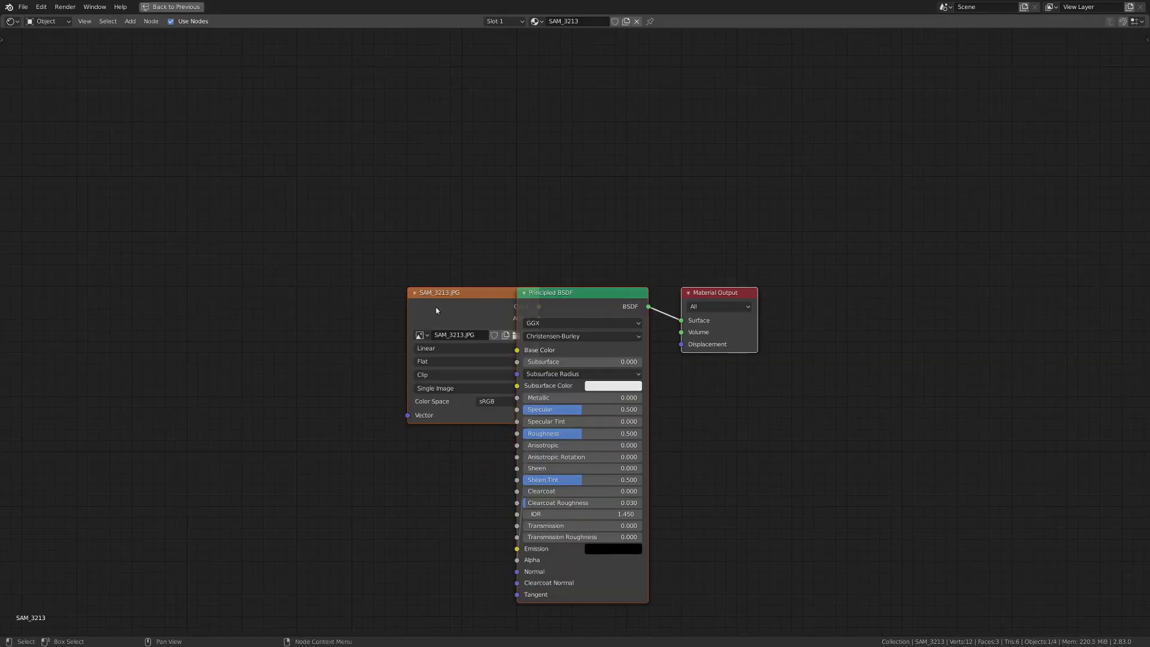
pyautogui.moveTo(465, 295); pyautogui.dragTo(129, 324)
pyautogui.click(559, 301)
pyautogui.press('x')
pyautogui.hotkey('ctrl', 'v')
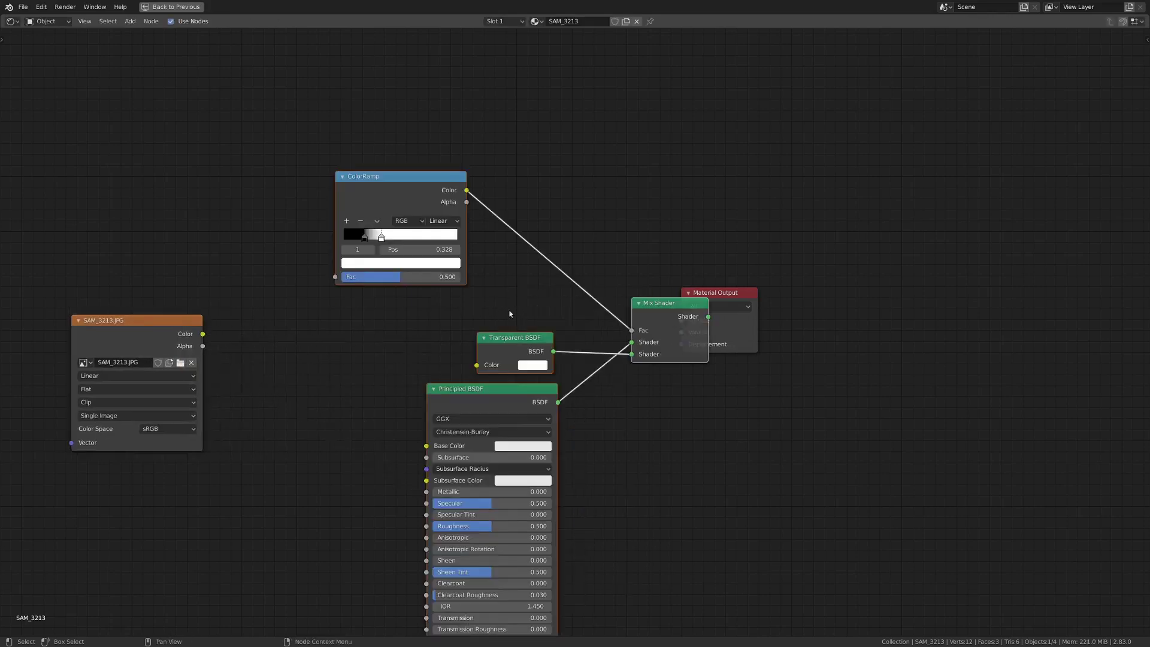
pyautogui.press('g')
pyautogui.click(449, 300)
pyautogui.moveTo(203, 335); pyautogui.dragTo(251, 276)
pyautogui.hotkey('ctrl', 'space')
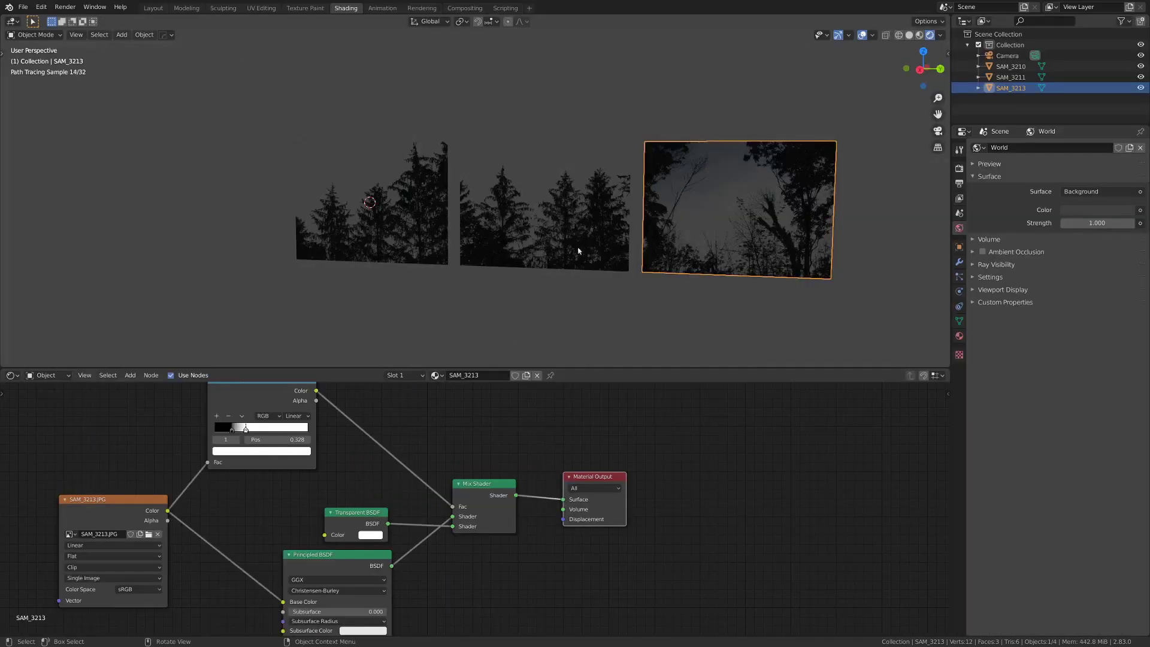
# Lower SAM_3213's ColorRamp stop to 0.221 so the branches stand out.
pyautogui.keyDown('shift'); pyautogui.moveTo(404, 229); pyautogui.dragTo(344, 223, button='middle'); pyautogui.keyUp('shift')
pyautogui.scroll(4, 379, 213)
pyautogui.keyDown('shift'); pyautogui.moveTo(444, 220); pyautogui.dragTo(354, 234, button='middle'); pyautogui.keyUp('shift')
pyautogui.scroll(-5, 404, 137)
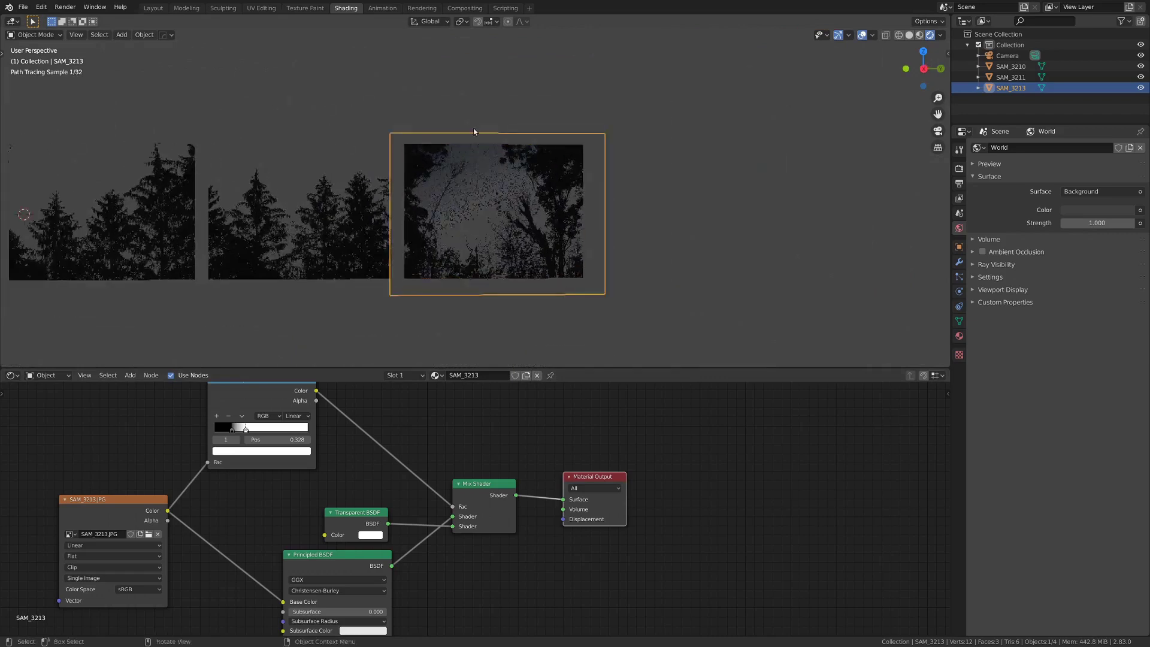
pyautogui.scroll(6, 371, 479)
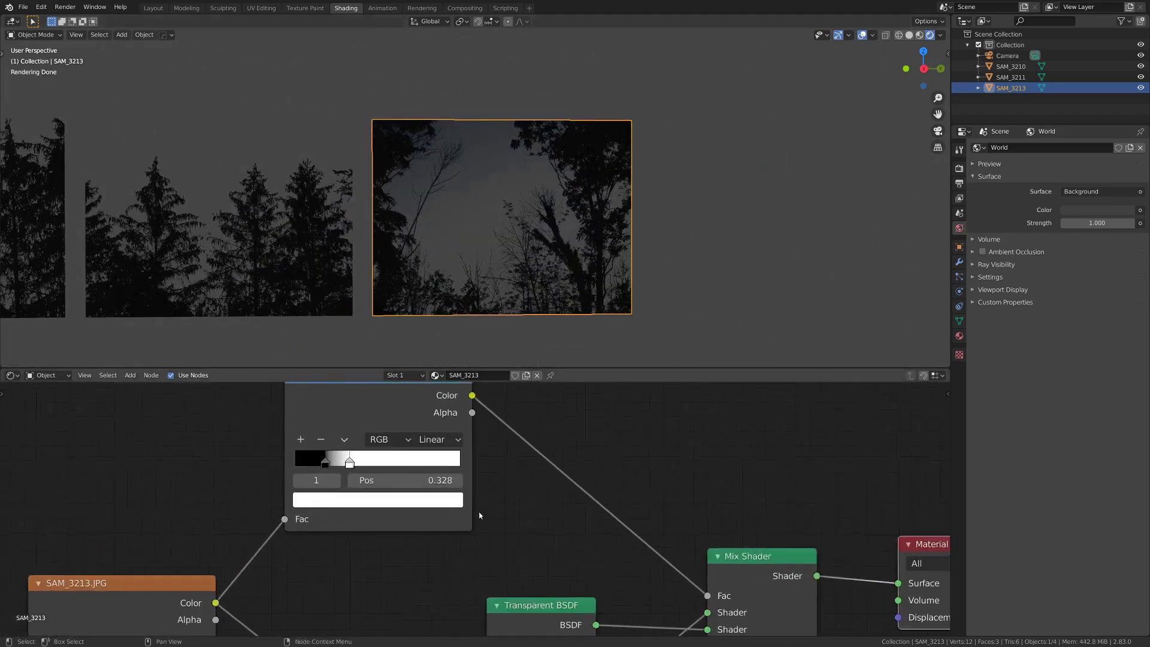
pyautogui.scroll(1, 433, 569)
pyautogui.moveTo(420, 513)
pyautogui.mouseDown()
pyautogui.moveTo(451, 514)
pyautogui.moveTo(430, 518)
pyautogui.mouseUp()
pyautogui.scroll(6, 406, 110)
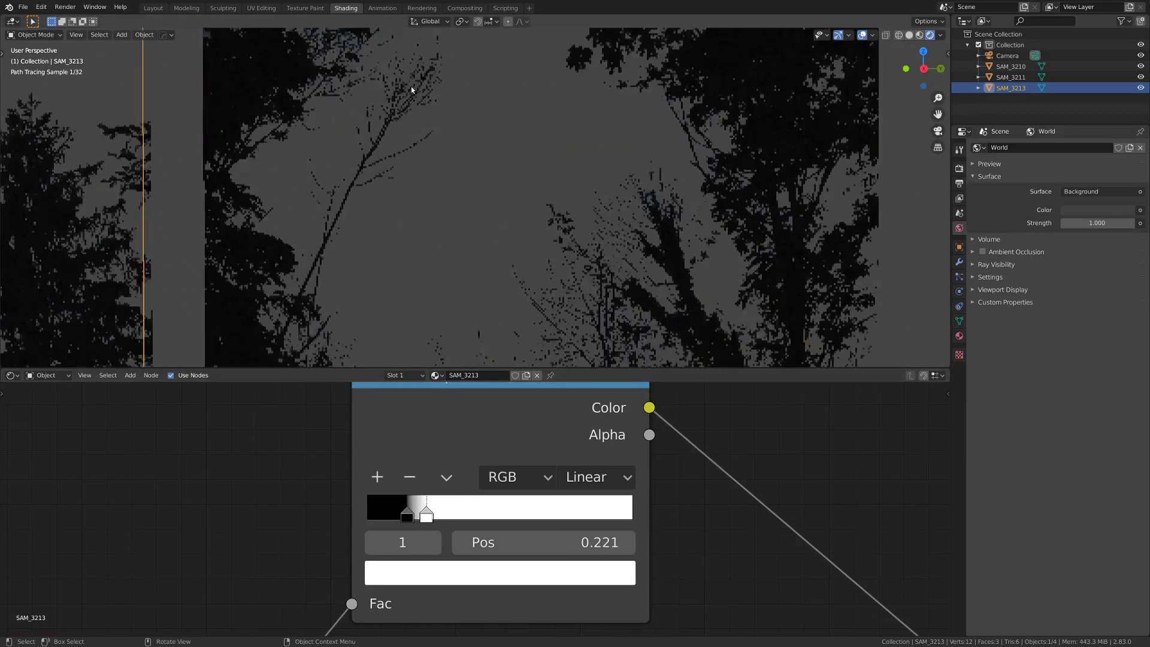
pyautogui.keyDown('shift'); pyautogui.moveTo(411, 89); pyautogui.dragTo(524, 258, button='middle'); pyautogui.keyUp('shift')
pyautogui.scroll(5, 159, 178)
pyautogui.scroll(-5, 351, 157)
pyautogui.scroll(4, 300, 137)
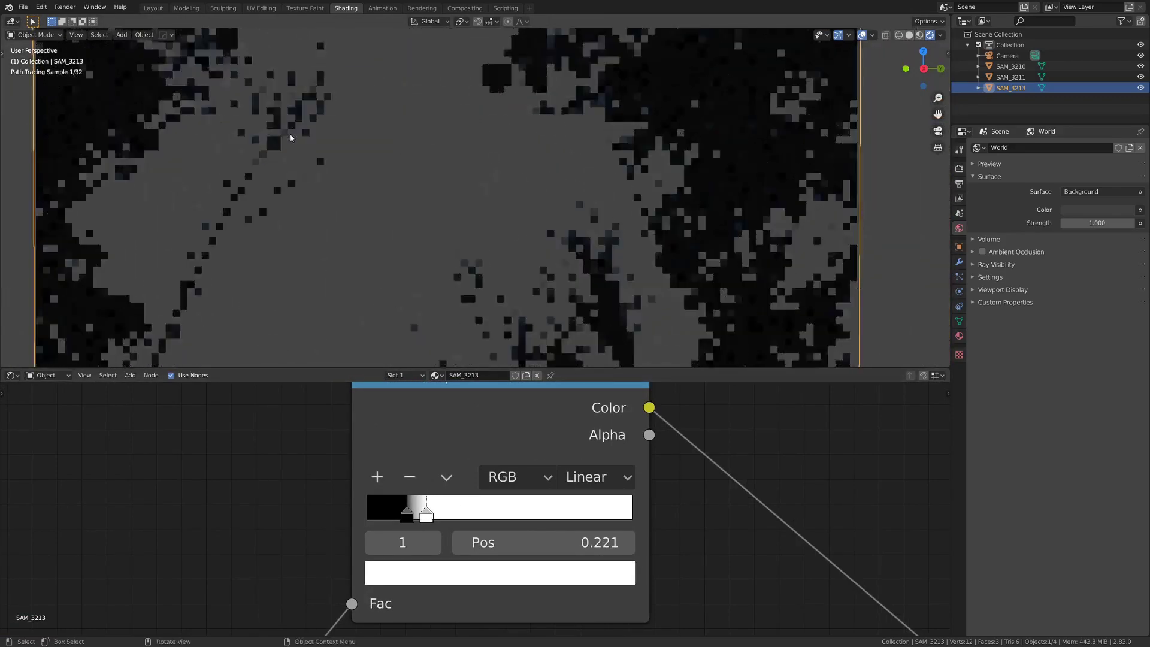
pyautogui.scroll(-6, 455, 207)
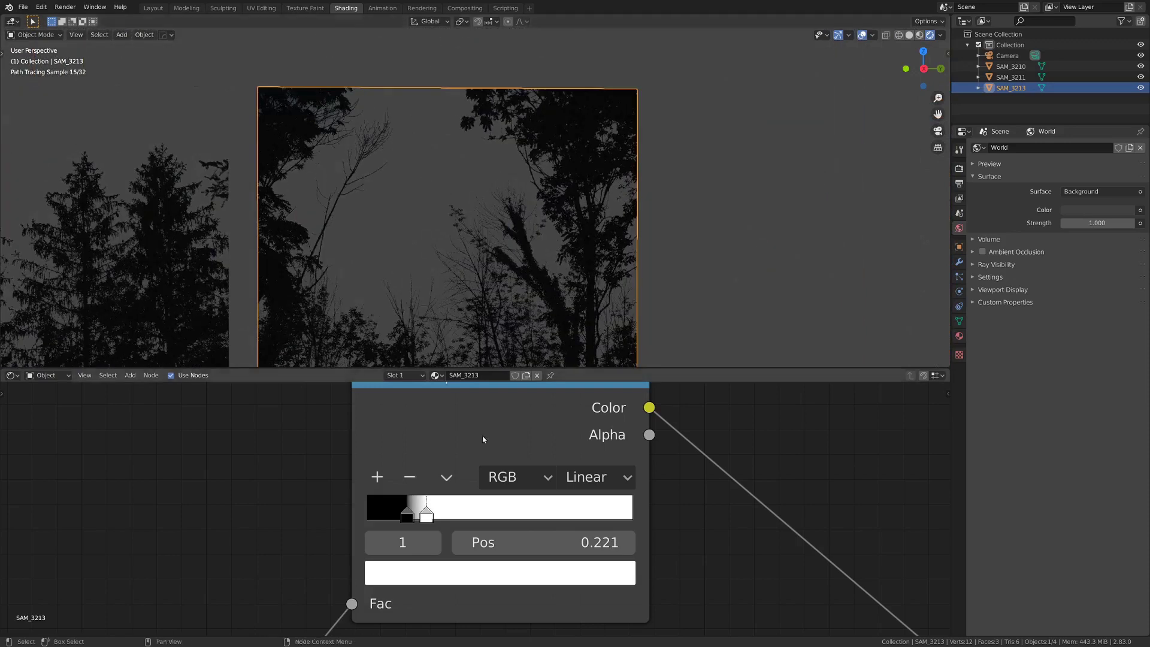
pyautogui.scroll(-4, 431, 437)
pyautogui.scroll(-3, 469, 441)
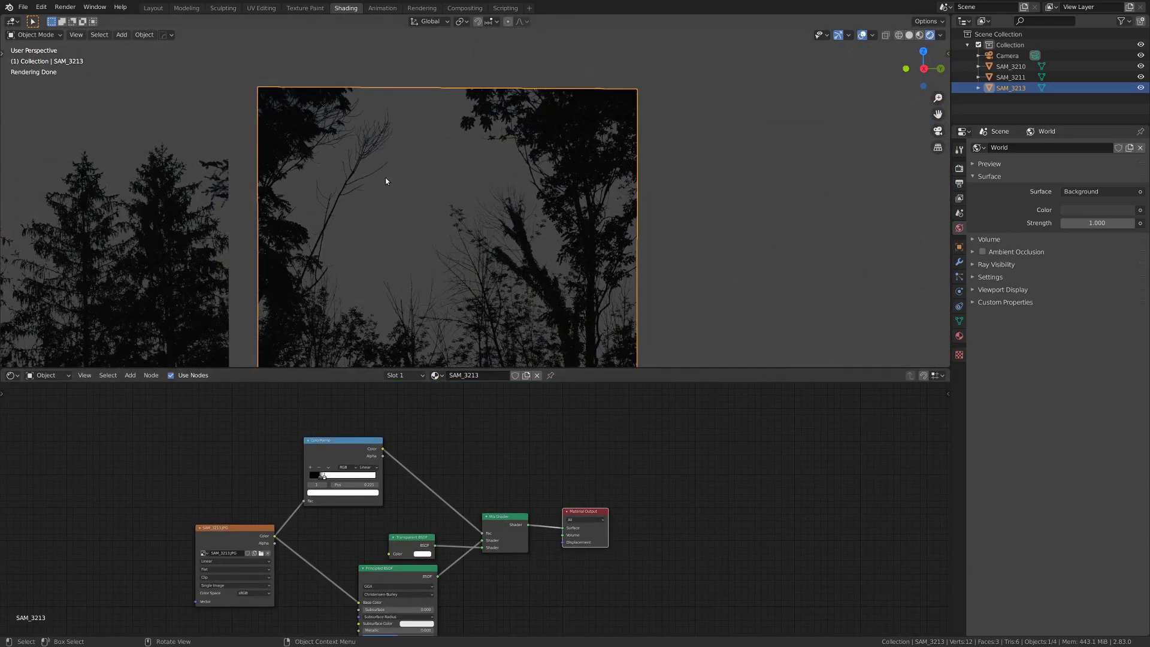
pyautogui.scroll(-4, 511, 190)
pyautogui.moveTo(511, 190); pyautogui.dragTo(414, 191, button='middle')
# Add a Point light and move it close to the tree image planes.
pyautogui.click(496, 194)
pyautogui.scroll(2, 496, 194)
pyautogui.scroll(-5, 364, 294)
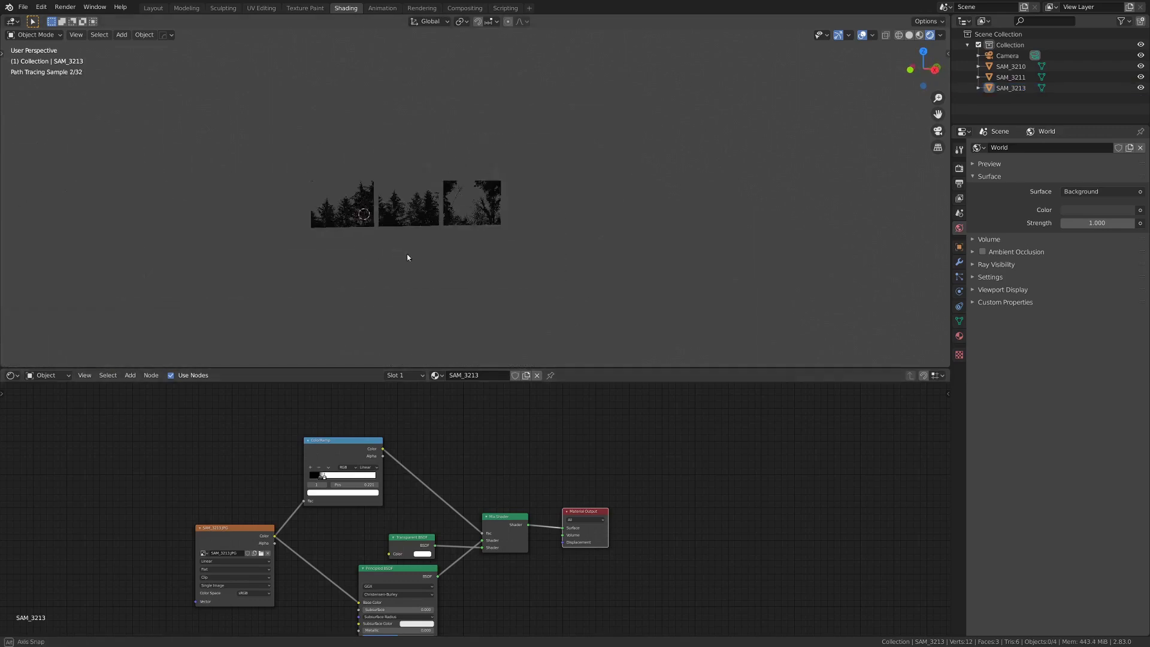
pyautogui.moveTo(411, 254); pyautogui.dragTo(407, 252, button='middle')
pyautogui.hotkey('shift', 'a')
pyautogui.moveTo(431, 375)
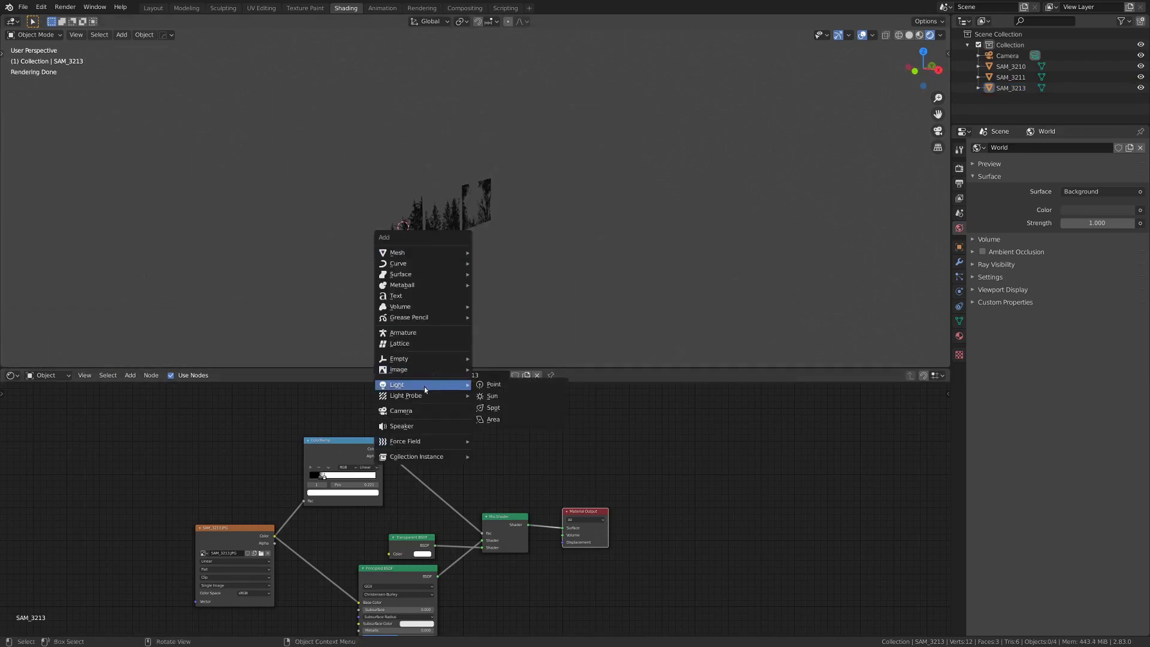
pyautogui.click(509, 385)
pyautogui.scroll(3, 435, 254)
pyautogui.moveTo(435, 254); pyautogui.dragTo(466, 218, button='middle')
pyautogui.press('g')
pyautogui.click(466, 218)
pyautogui.scroll(6, 459, 220)
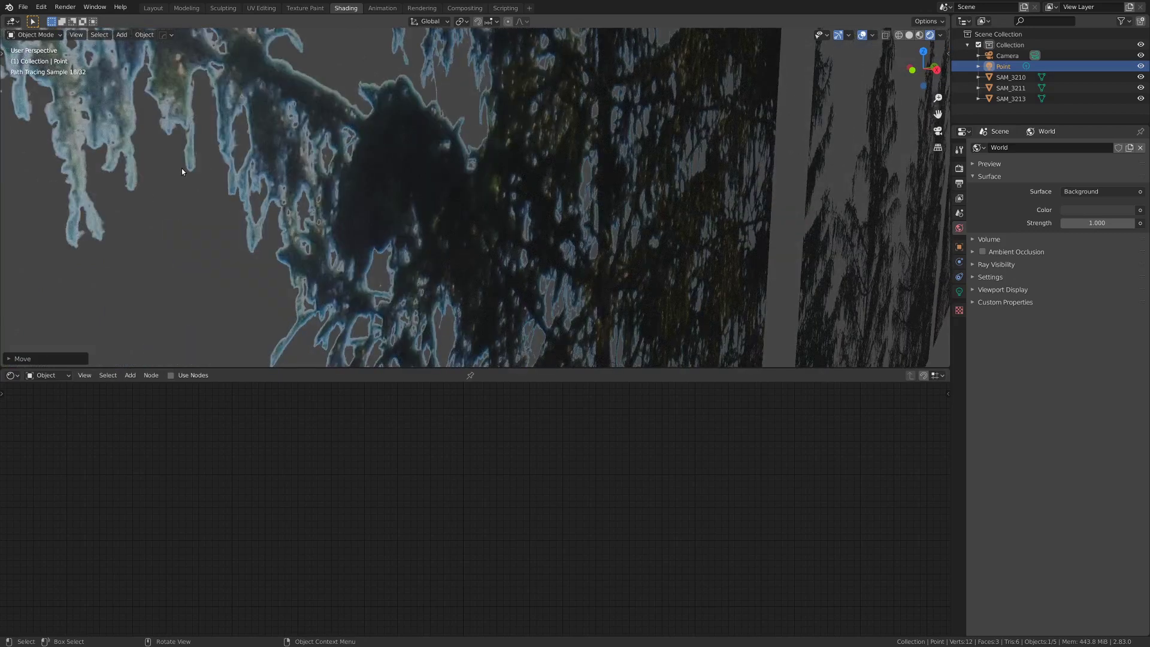
# Delete the Point light from the scene.
pyautogui.scroll(-6, 182, 167)
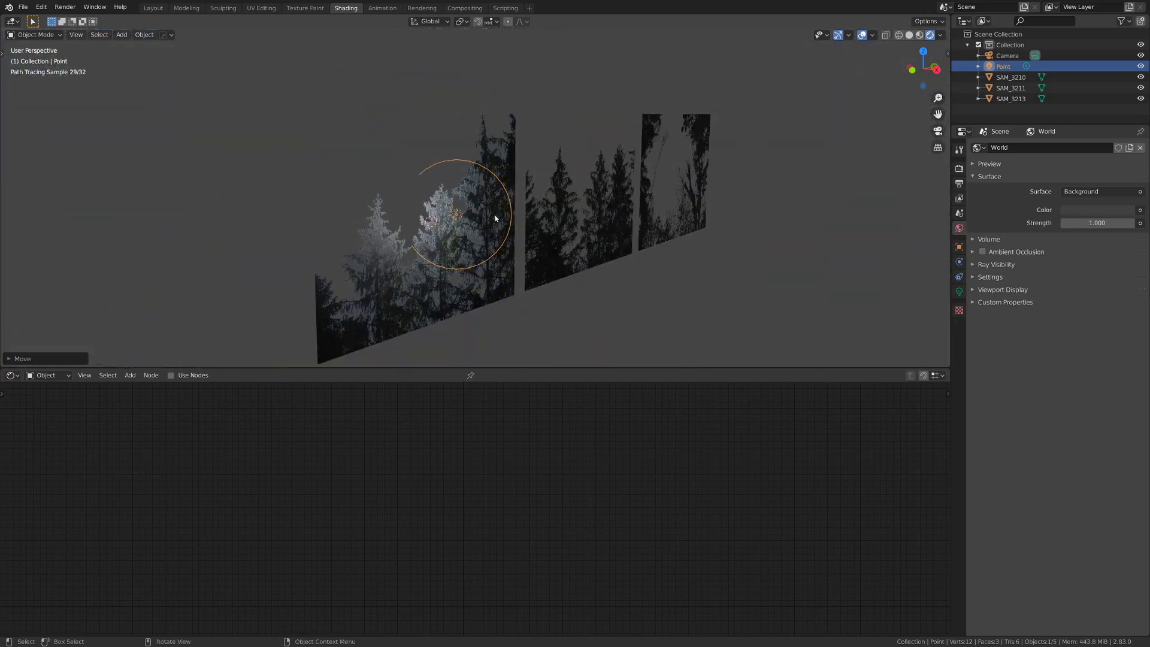
pyautogui.press('x')
pyautogui.press('Return')
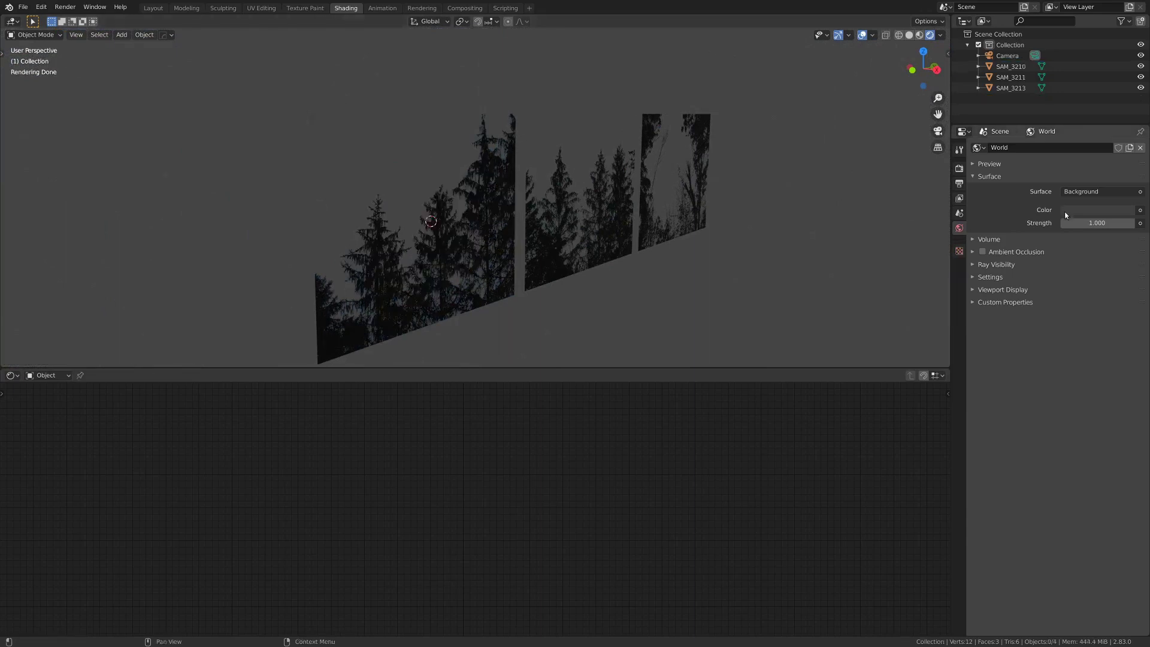
# Set the World background colour to a darker brown tone and switch to the Layout workspace.
pyautogui.click(1078, 211)
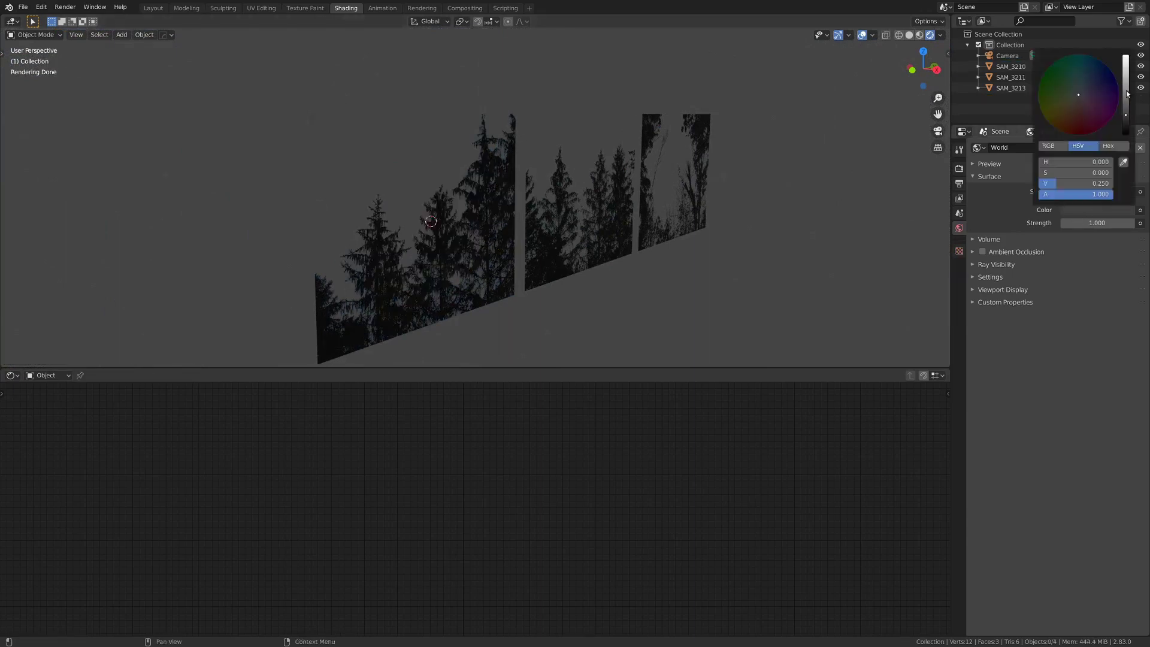
pyautogui.moveTo(1128, 94)
pyautogui.mouseDown()
pyautogui.moveTo(1126, 116)
pyautogui.moveTo(1057, 113)
pyautogui.moveTo(1071, 111)
pyautogui.mouseUp()
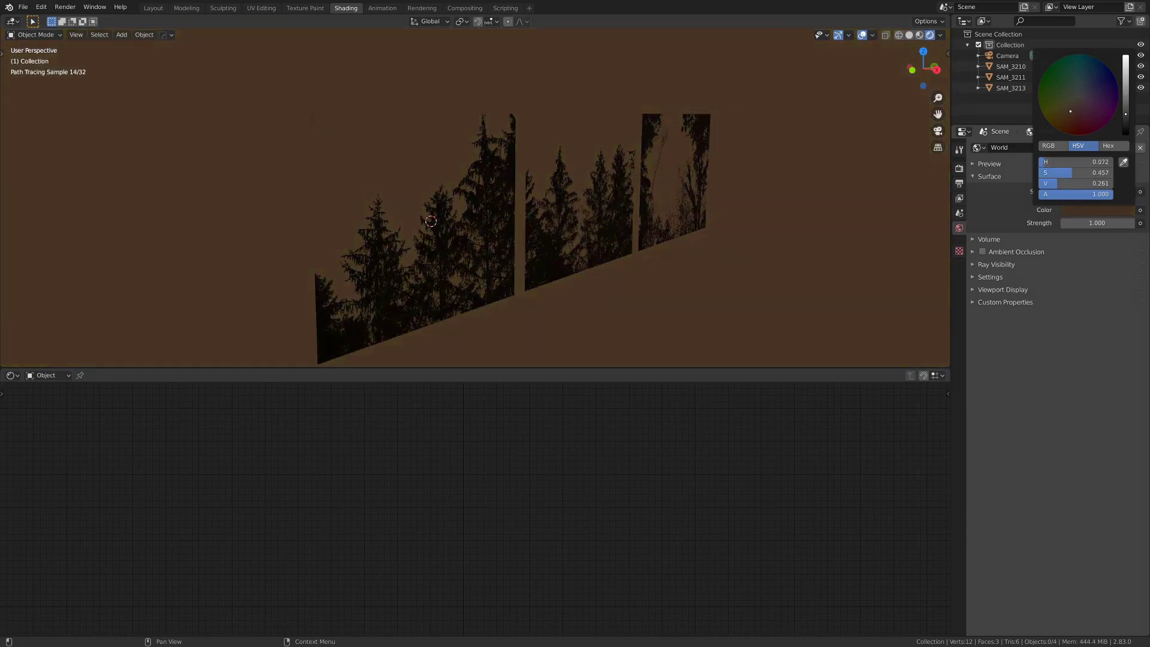
pyautogui.moveTo(716, 170)
pyautogui.mouseDown(button='middle')
pyautogui.moveTo(684, 143)
pyautogui.moveTo(688, 162)
pyautogui.moveTo(734, 178)
pyautogui.mouseUp(button='middle')
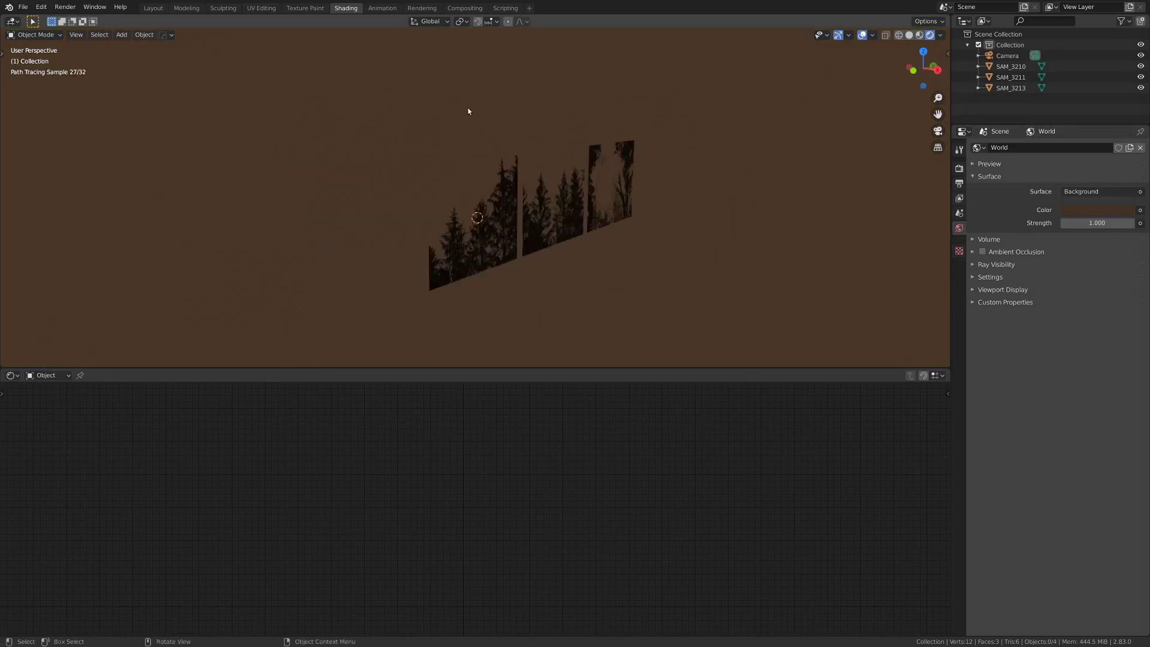
pyautogui.scroll(6, 457, 203)
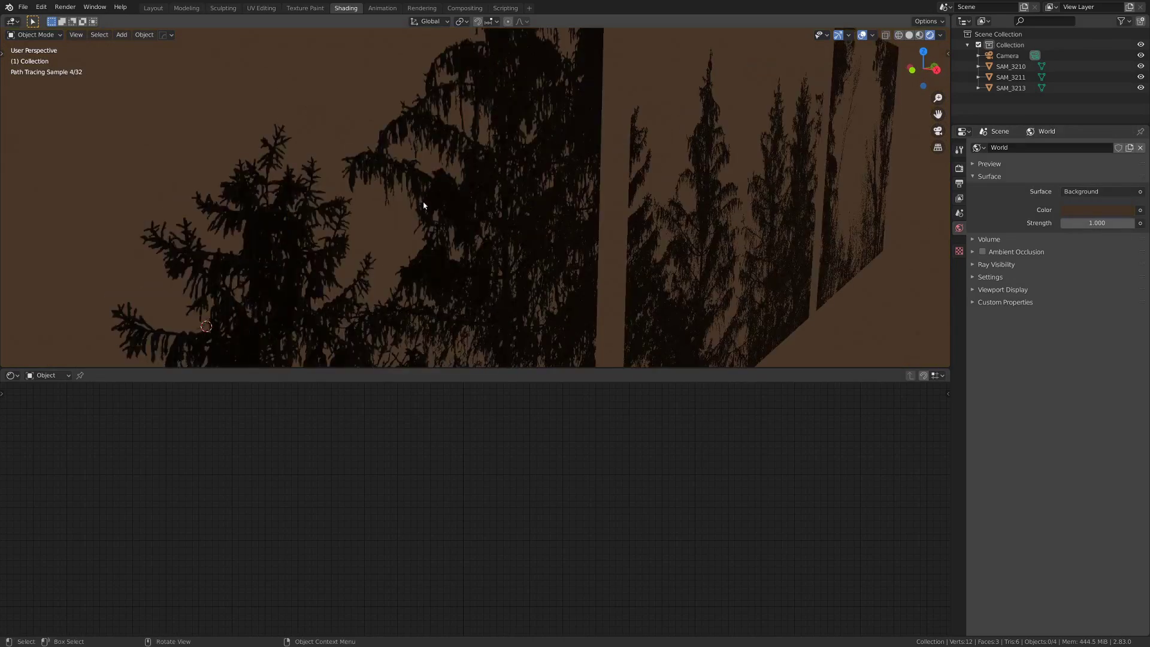
pyautogui.scroll(3, 451, 198)
pyautogui.click(1077, 212)
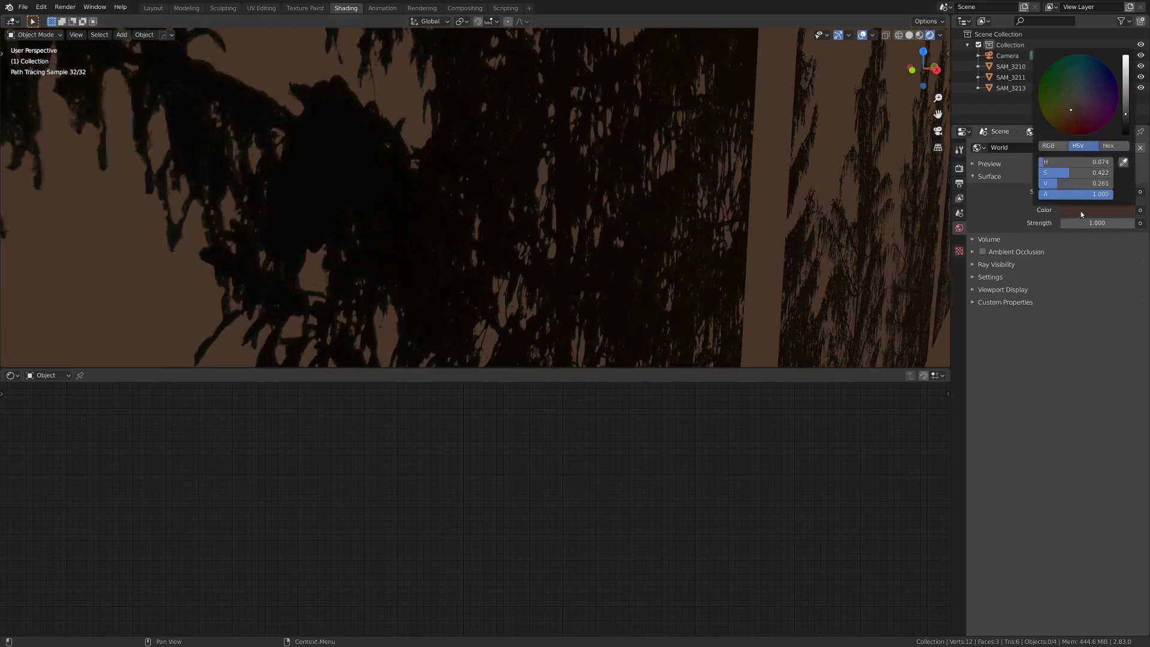
pyautogui.moveTo(1127, 102); pyautogui.dragTo(1126, 85)
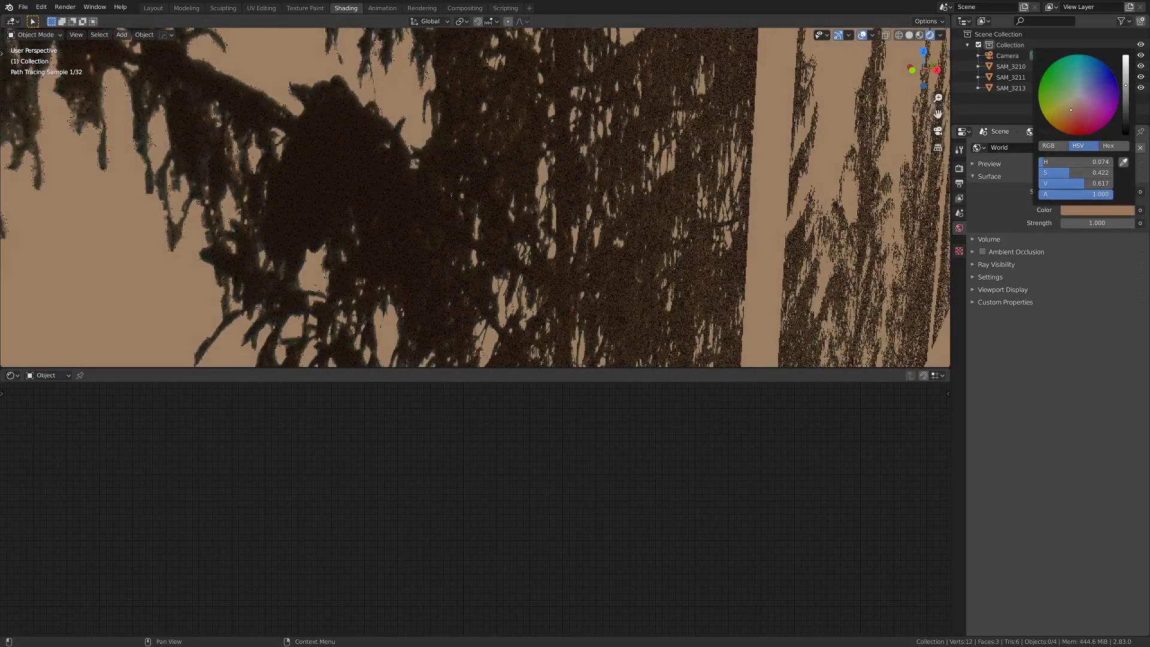
pyautogui.scroll(-5, 501, 182)
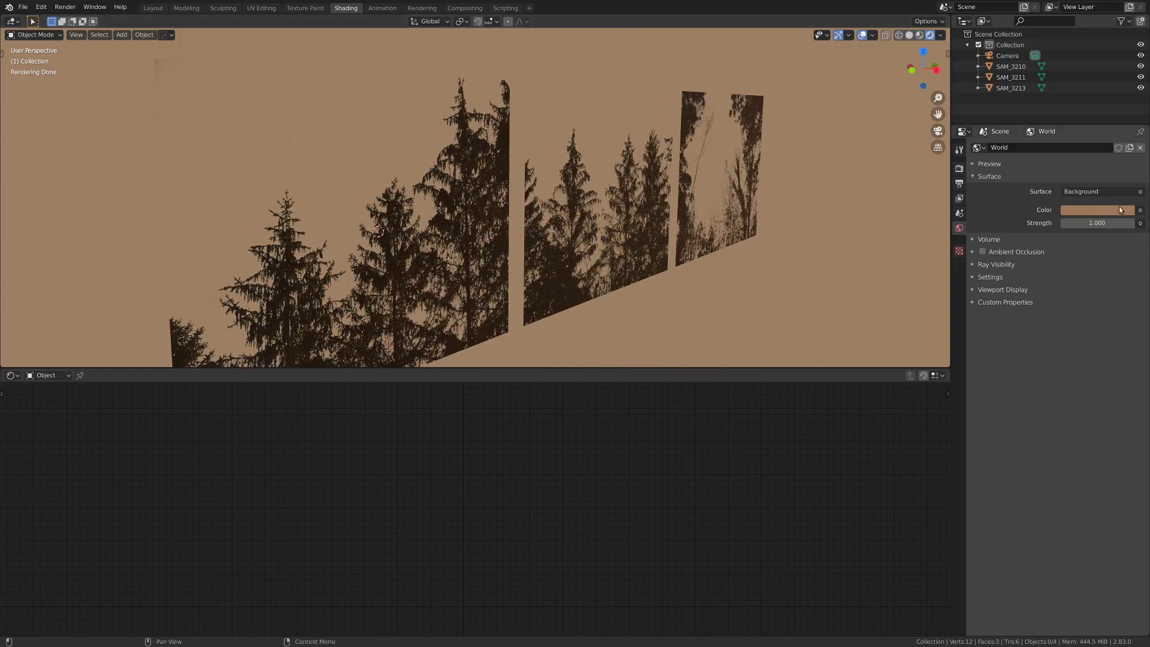
pyautogui.click(1098, 210)
pyautogui.moveTo(1127, 85); pyautogui.dragTo(1127, 106)
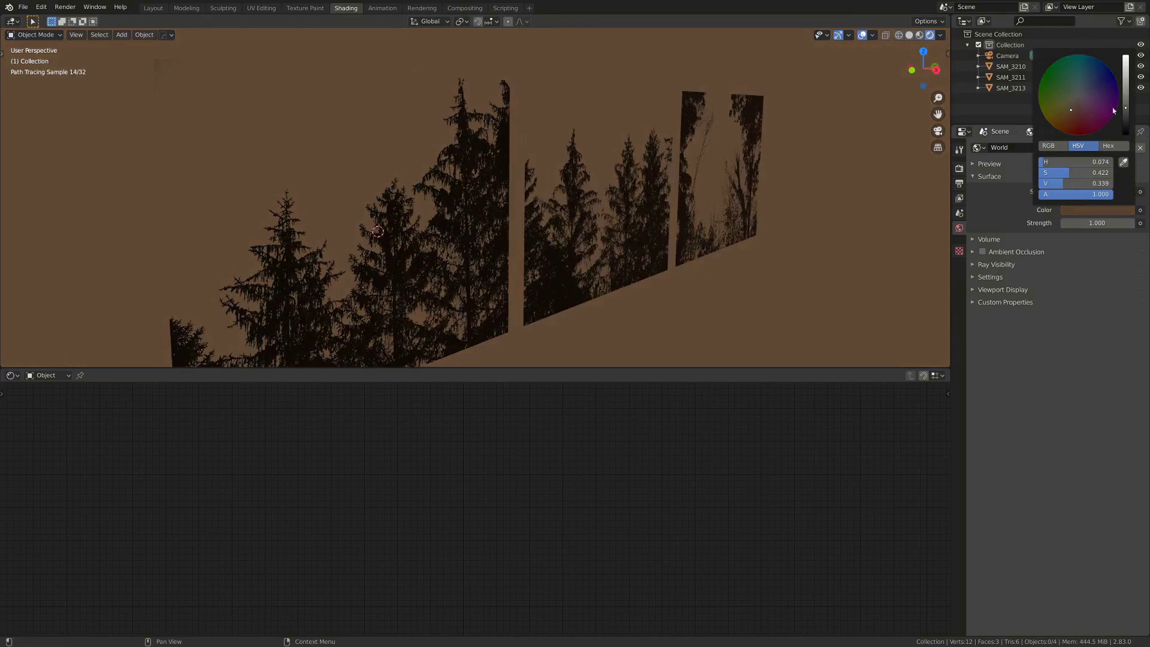
pyautogui.click(155, 8)
# Look through the camera and move the camera vertically along Z.
pyautogui.scroll(-4, 375, 235)
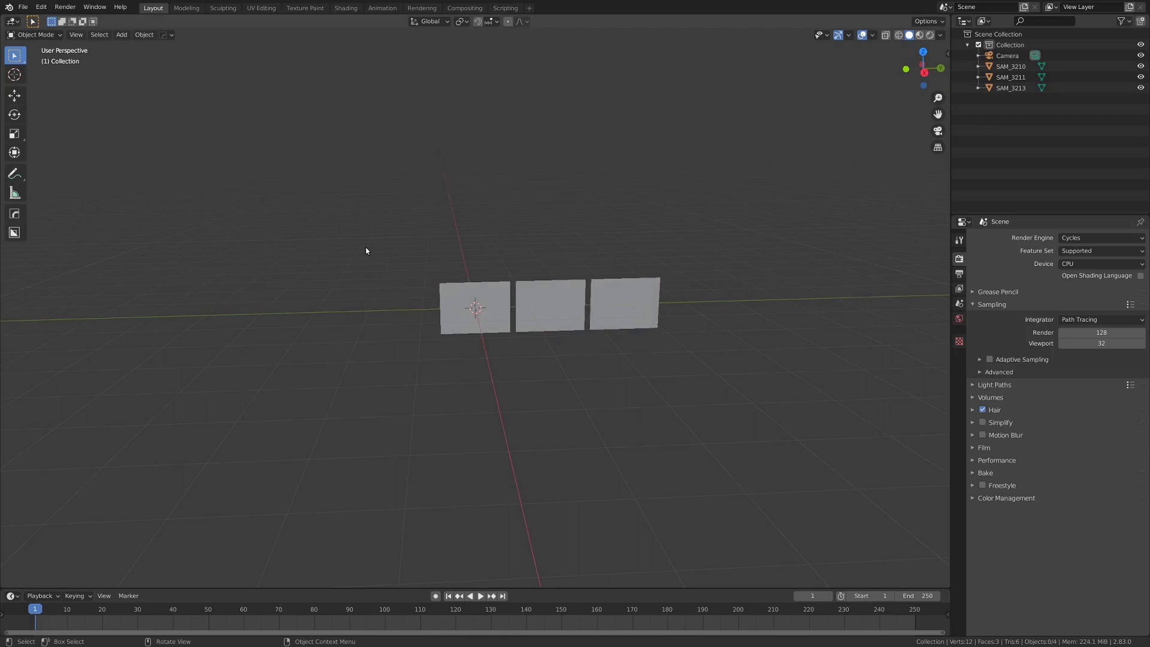
pyautogui.press('KP_1')
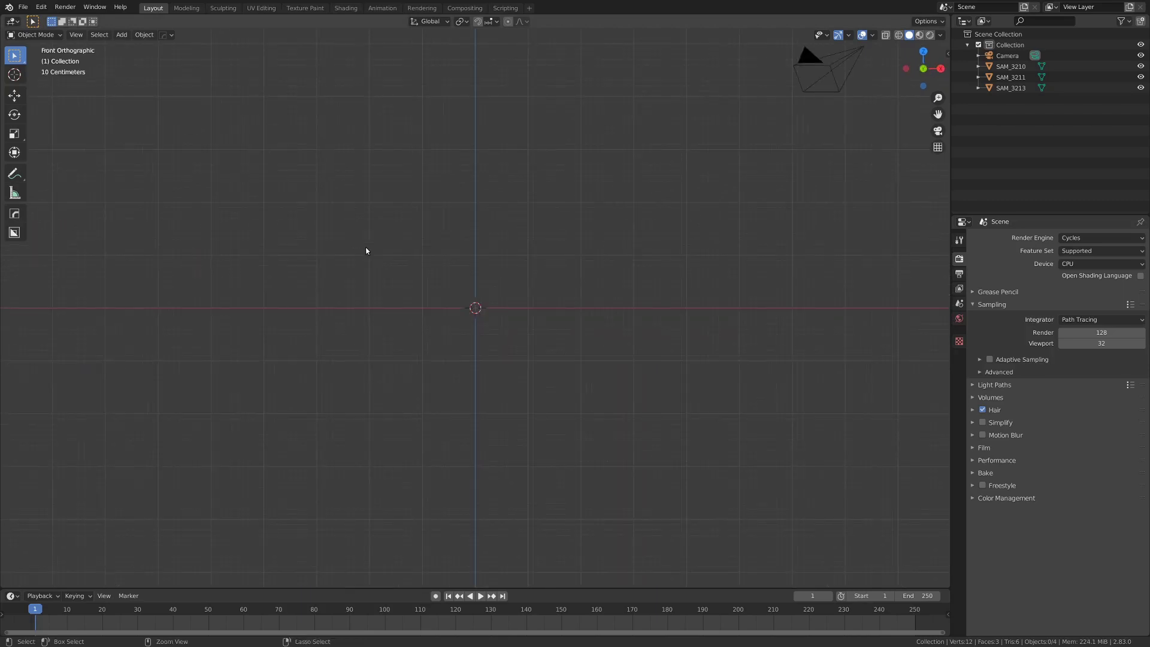
pyautogui.press('KP_0')
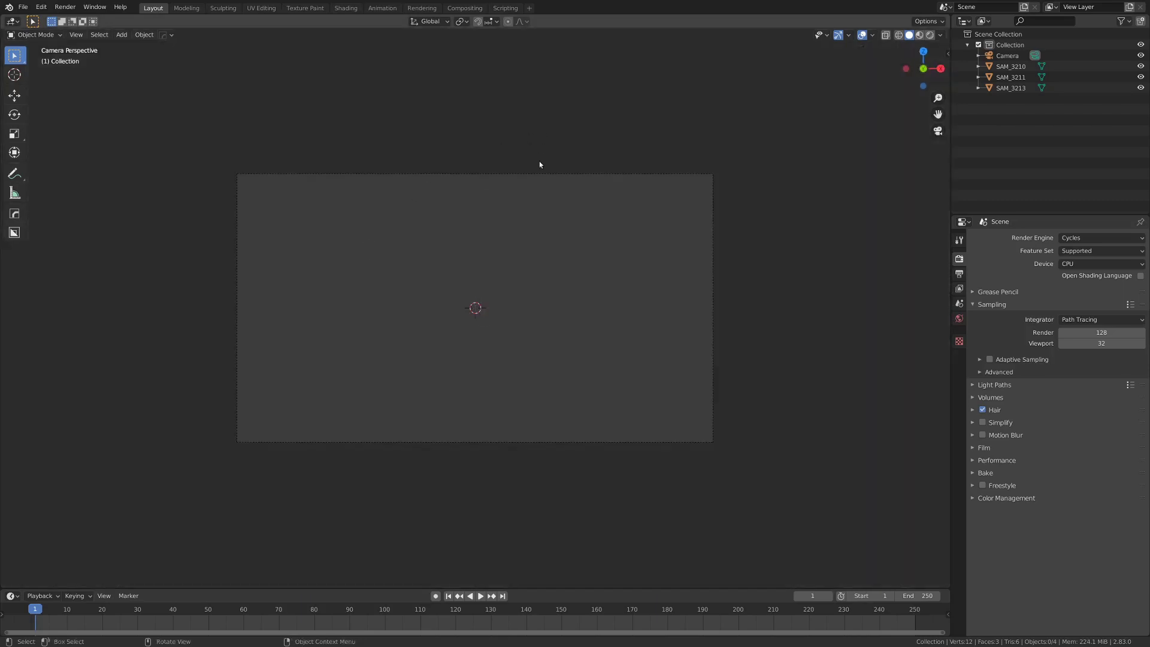
pyautogui.click(537, 178)
pyautogui.press('g')
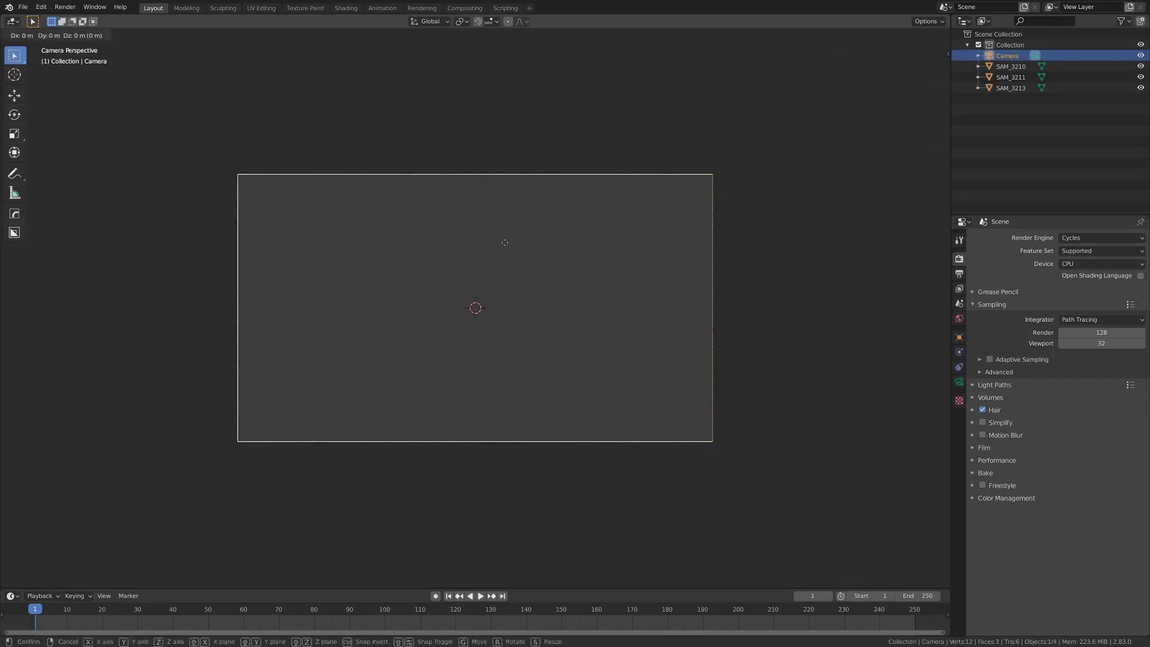
pyautogui.click(512, 233)
pyautogui.press('g')
pyautogui.press('z')
pyautogui.click(534, 244)
# Rotate the three tree planes -90° around Z so they face the camera.
pyautogui.moveTo(534, 244); pyautogui.dragTo(463, 262, button='middle')
pyautogui.moveTo(443, 272); pyautogui.dragTo(724, 365)
pyautogui.moveTo(724, 365); pyautogui.dragTo(501, 350, button='middle')
pyautogui.write('rz')
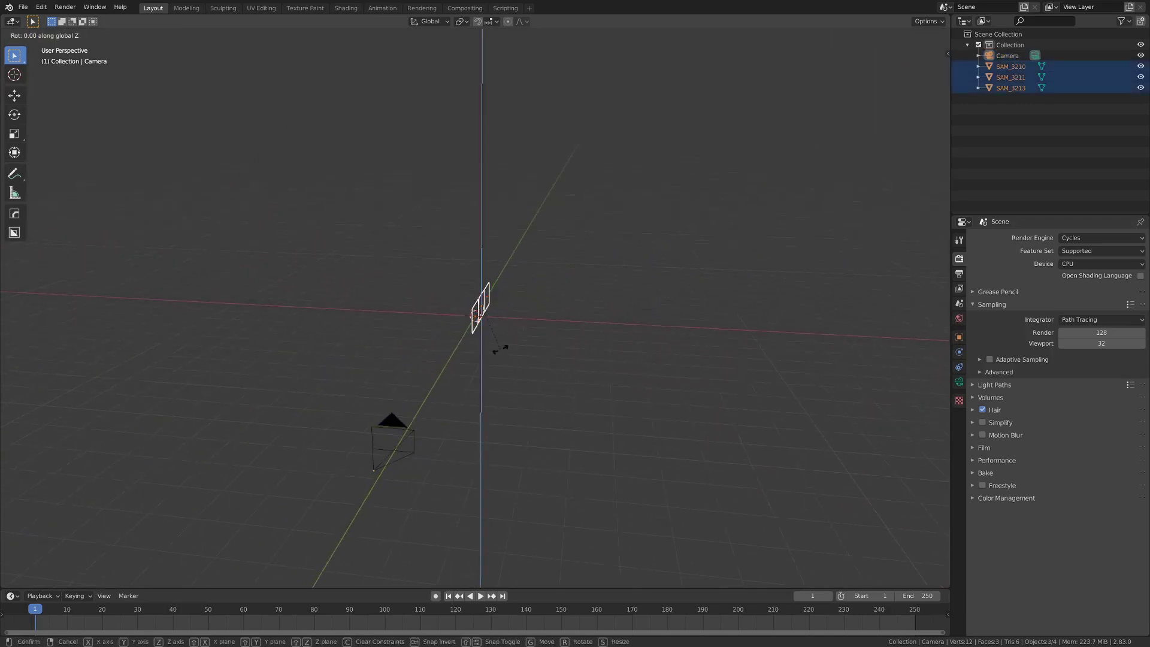
pyautogui.write('90')
pyautogui.write('-')
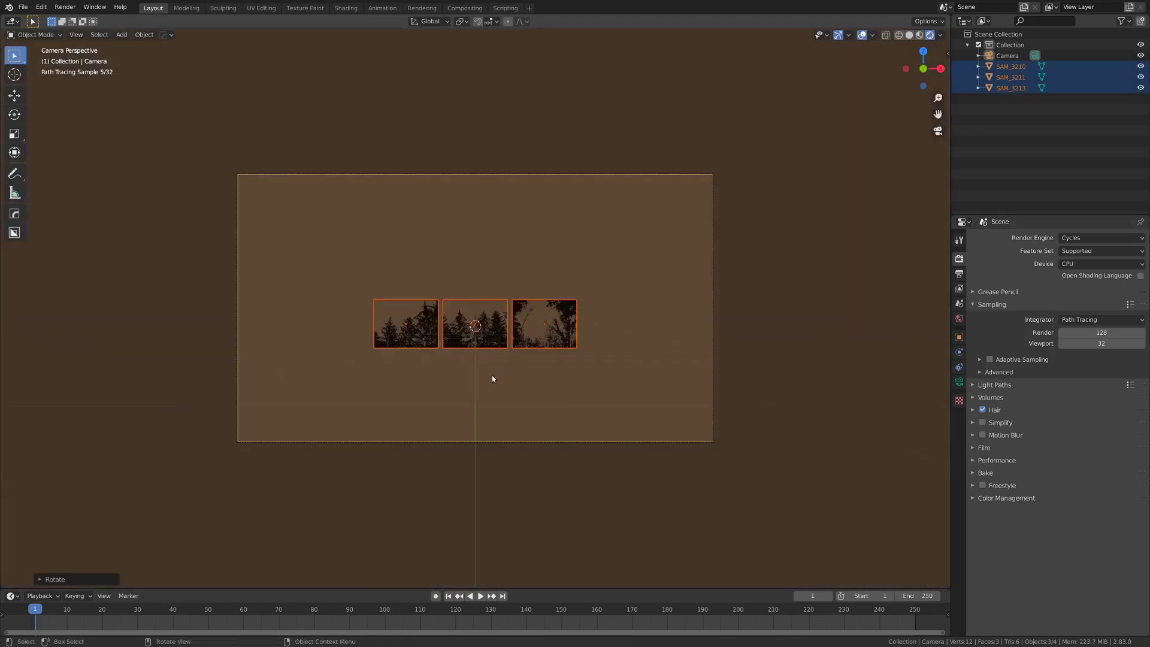
pyautogui.click(518, 336)
# Scale up SAM_3213, move it left and up, and enlarge it further.
pyautogui.scroll(2, 536, 334)
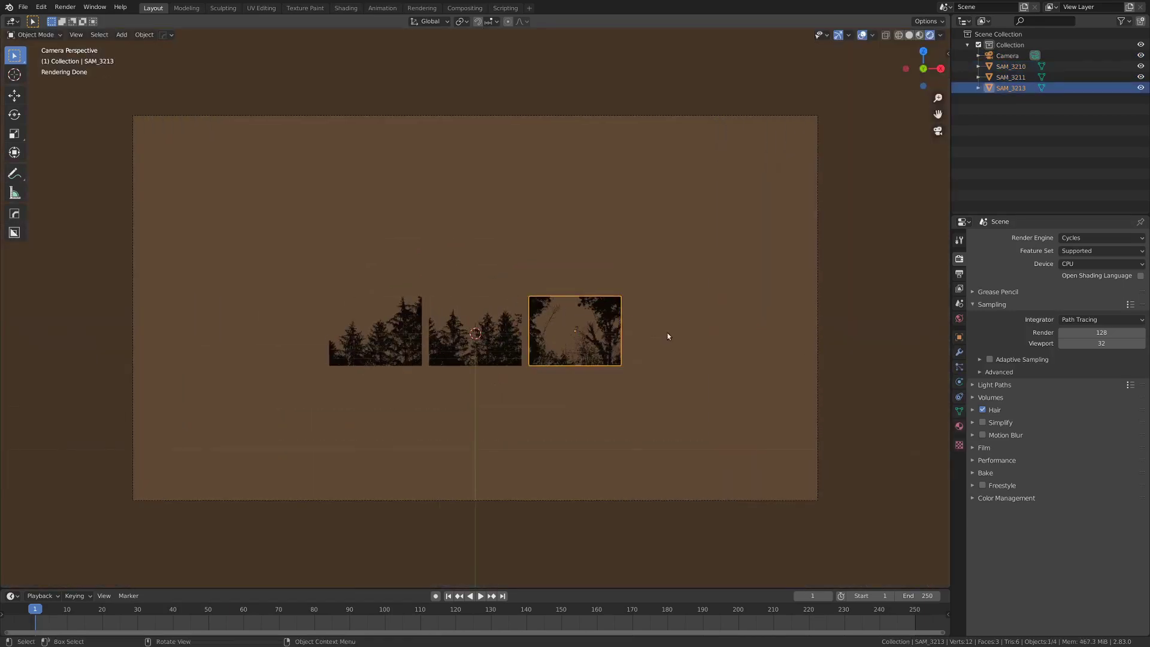
pyautogui.press('s')
pyautogui.click(886, 342)
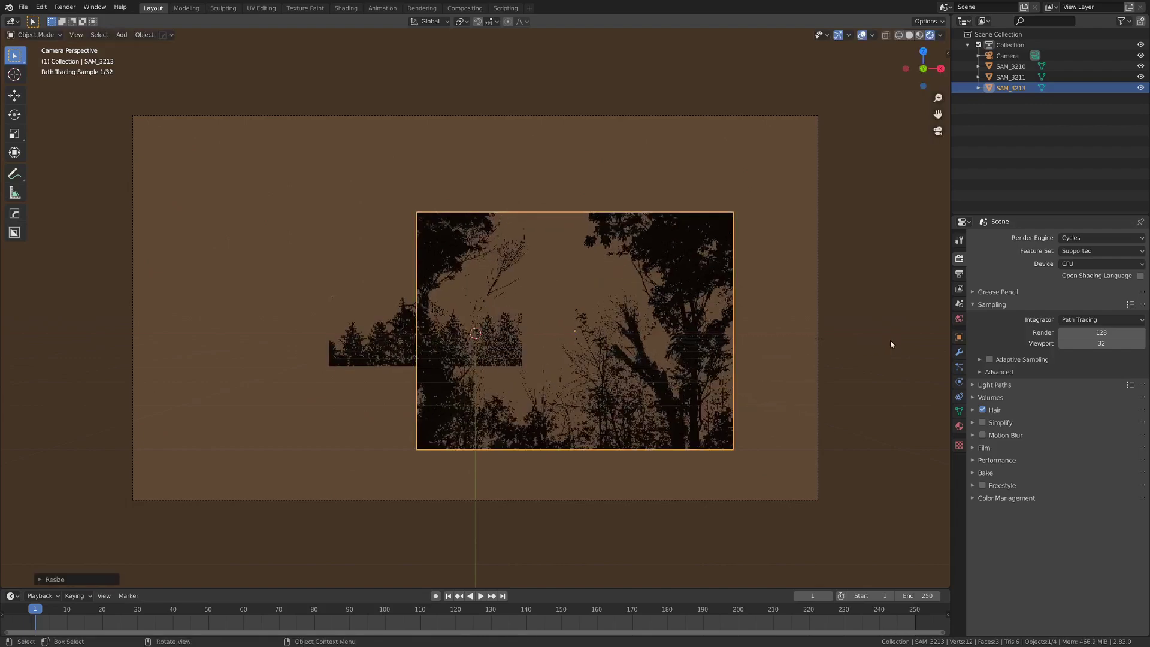
pyautogui.press('g')
pyautogui.click(587, 366)
pyautogui.press('s')
pyautogui.click(629, 374)
# Slide SAM_3213 along Y toward the camera and enlarge it again in camera view.
pyautogui.press('g')
pyautogui.click(606, 366)
pyautogui.moveTo(606, 366); pyautogui.dragTo(508, 372, button='middle')
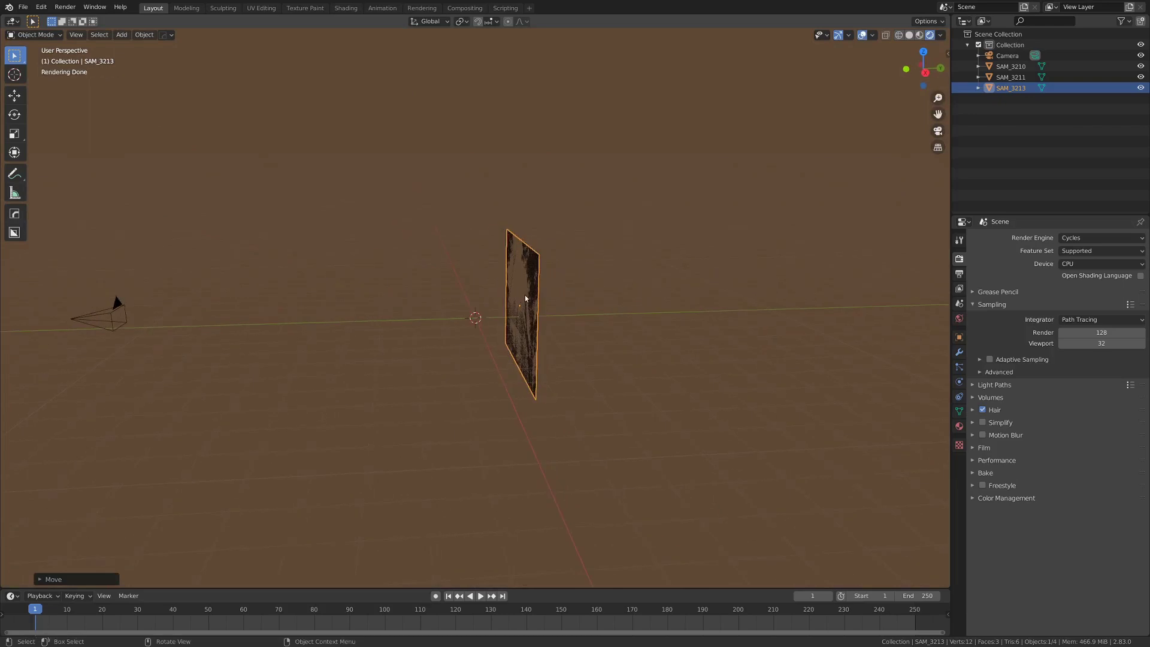
pyautogui.press('g')
pyautogui.press('y')
pyautogui.click(374, 304)
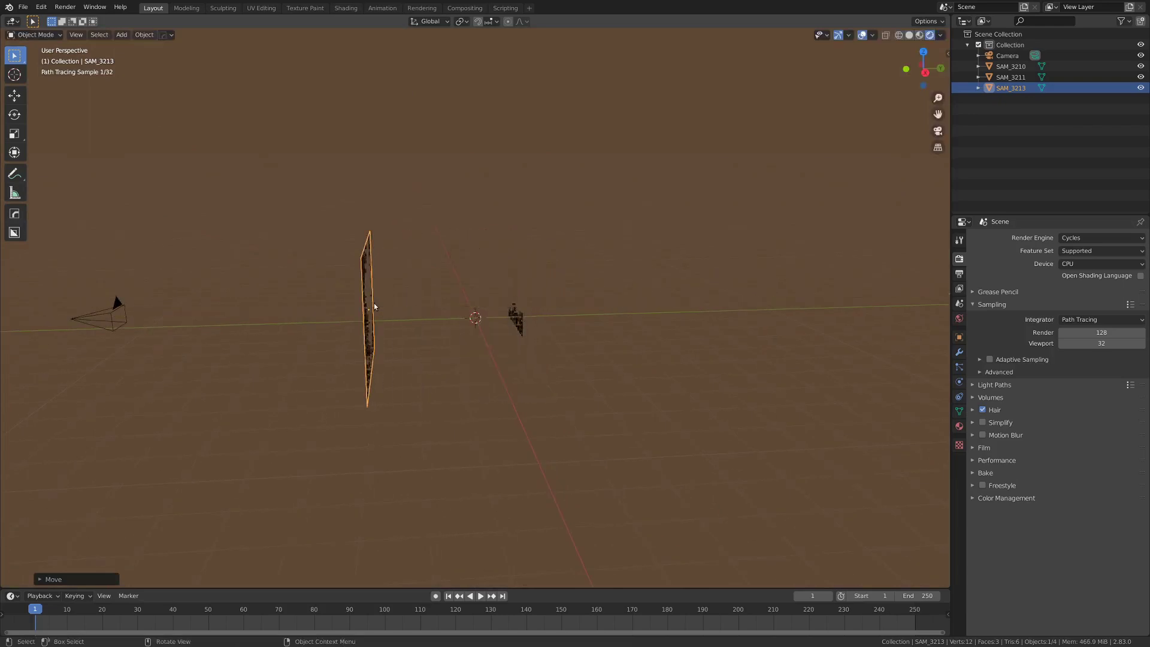
pyautogui.press('KP_0')
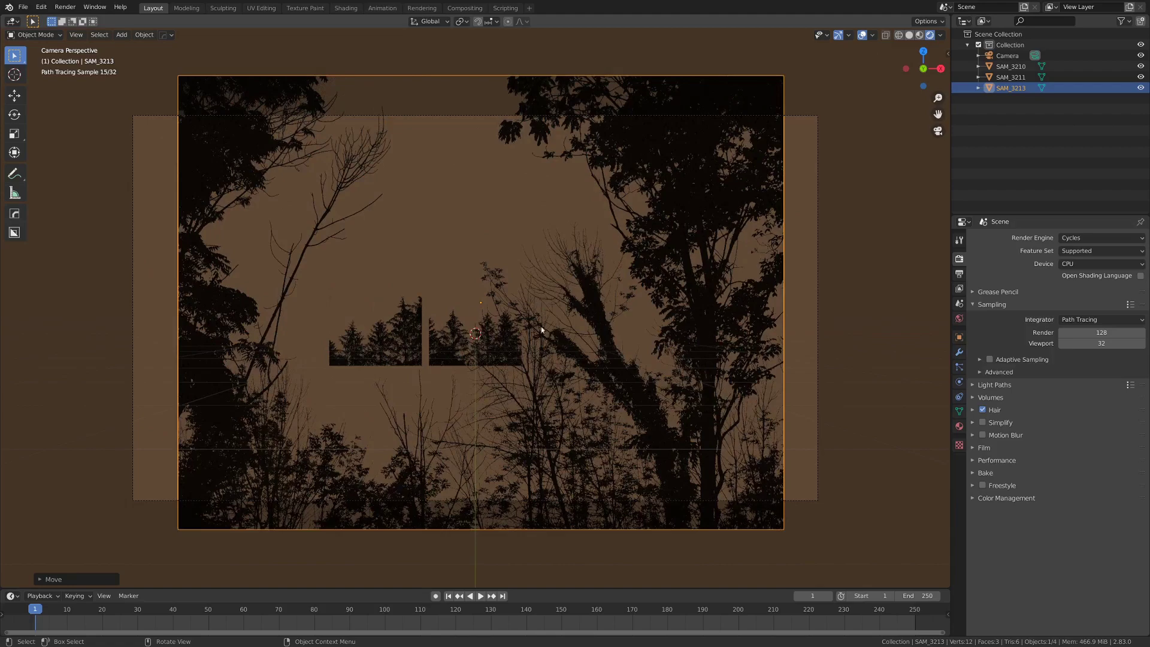
pyautogui.press('s')
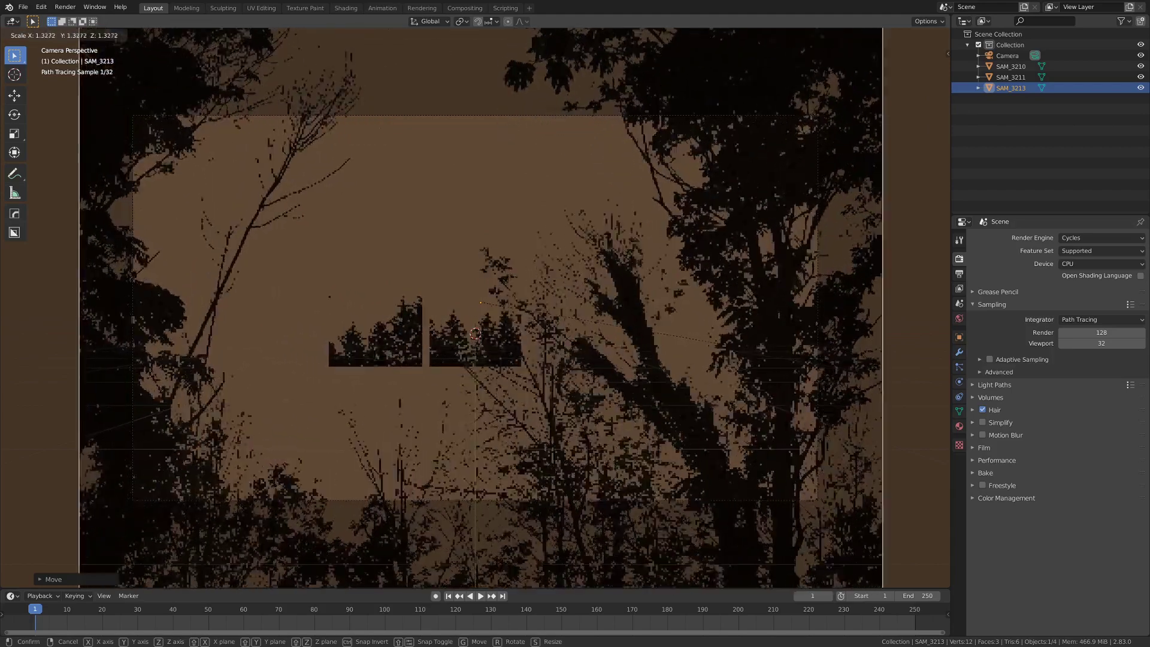
pyautogui.click(763, 358)
pyautogui.moveTo(763, 358); pyautogui.dragTo(586, 367, button='middle')
# In a top wireframe view, scale up the SAM_3210 tree plane.
pyautogui.click(534, 314)
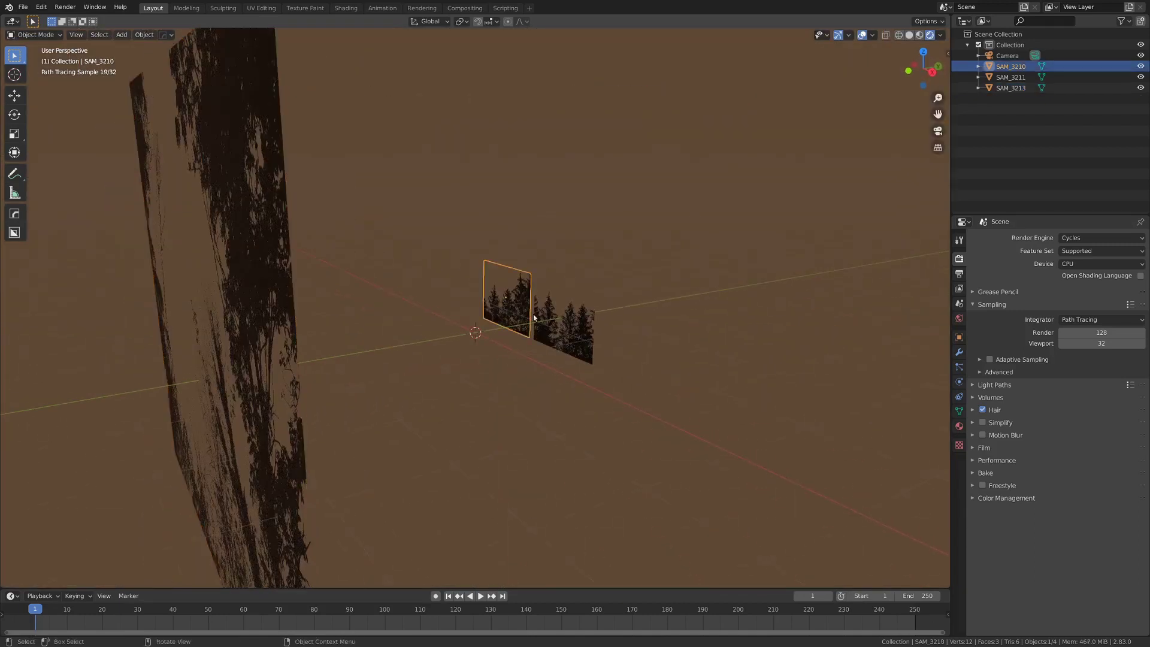
pyautogui.press('KP_7')
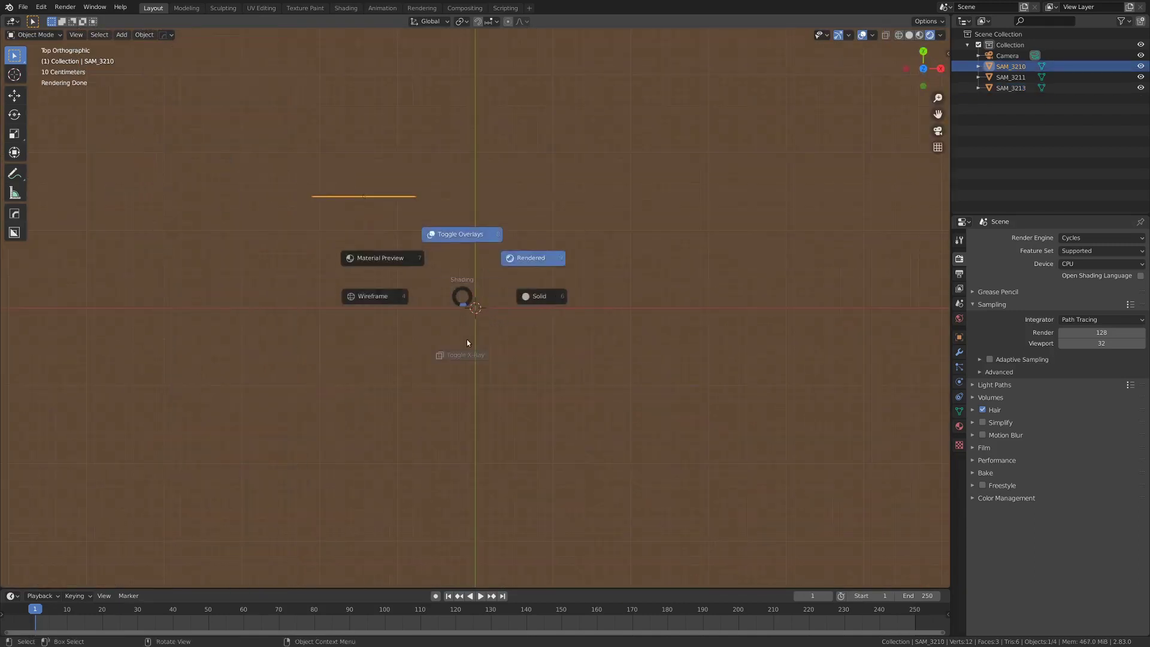
pyautogui.click(563, 343)
pyautogui.keyDown('shift'); pyautogui.moveTo(473, 244); pyautogui.dragTo(491, 270, button='middle'); pyautogui.keyUp('shift')
pyautogui.scroll(3, 460, 306)
pyautogui.press('z')
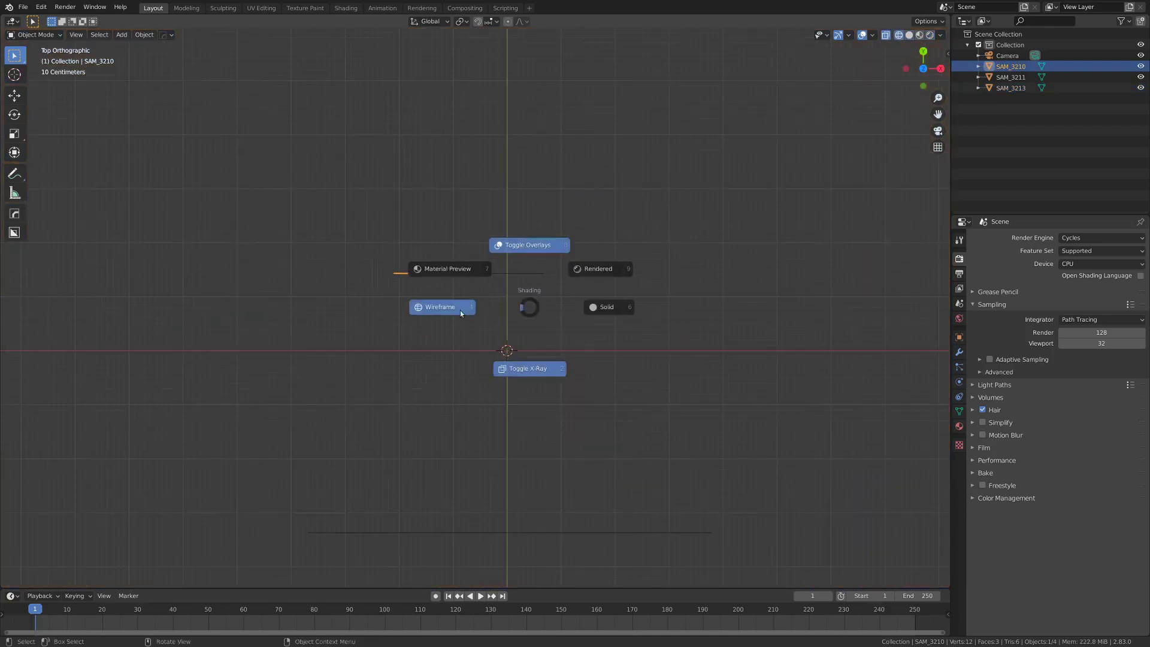
pyautogui.click(445, 309)
pyautogui.keyDown('shift'); pyautogui.moveTo(468, 443); pyautogui.dragTo(421, 344, button='middle'); pyautogui.keyUp('shift')
pyautogui.scroll(-3, 438, 331)
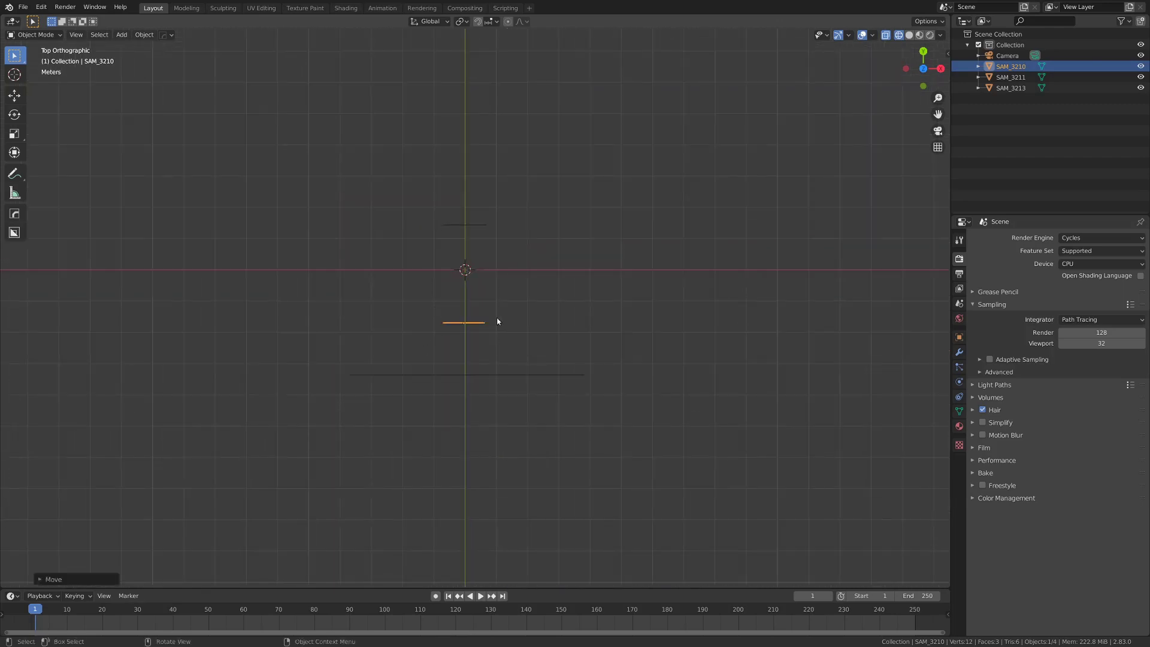
pyautogui.press('s')
pyautogui.click(688, 319)
# Scale up the SAM_3211 plane and check the framing through the camera.
pyautogui.click(479, 226)
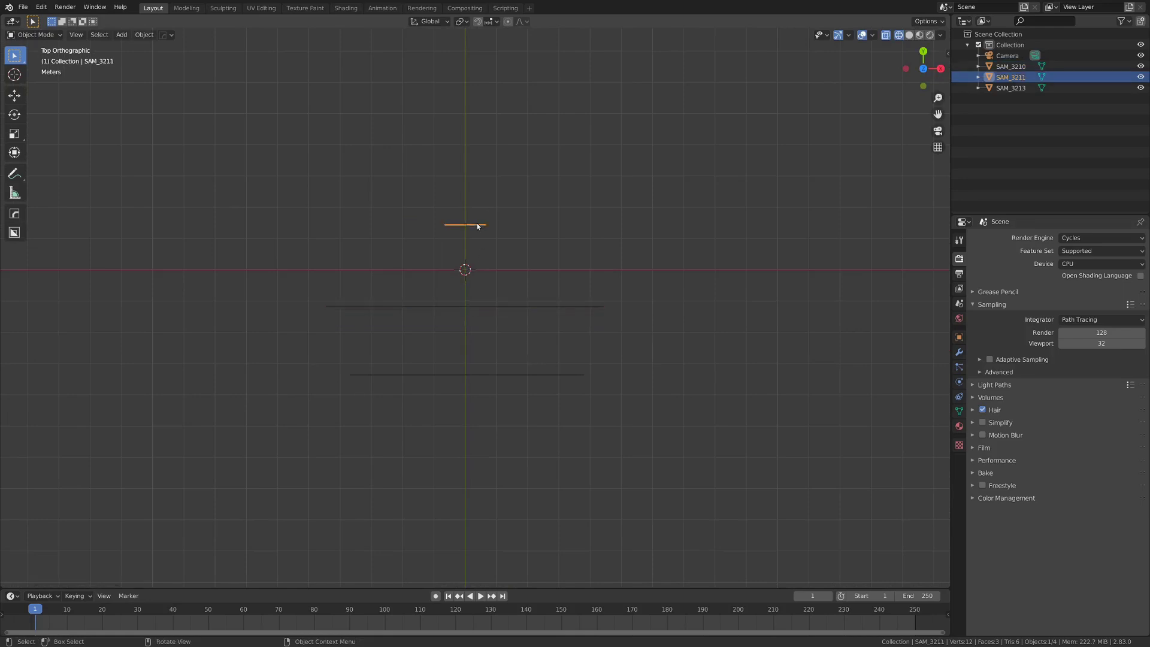
pyautogui.scroll(2, 502, 246)
pyautogui.press('s')
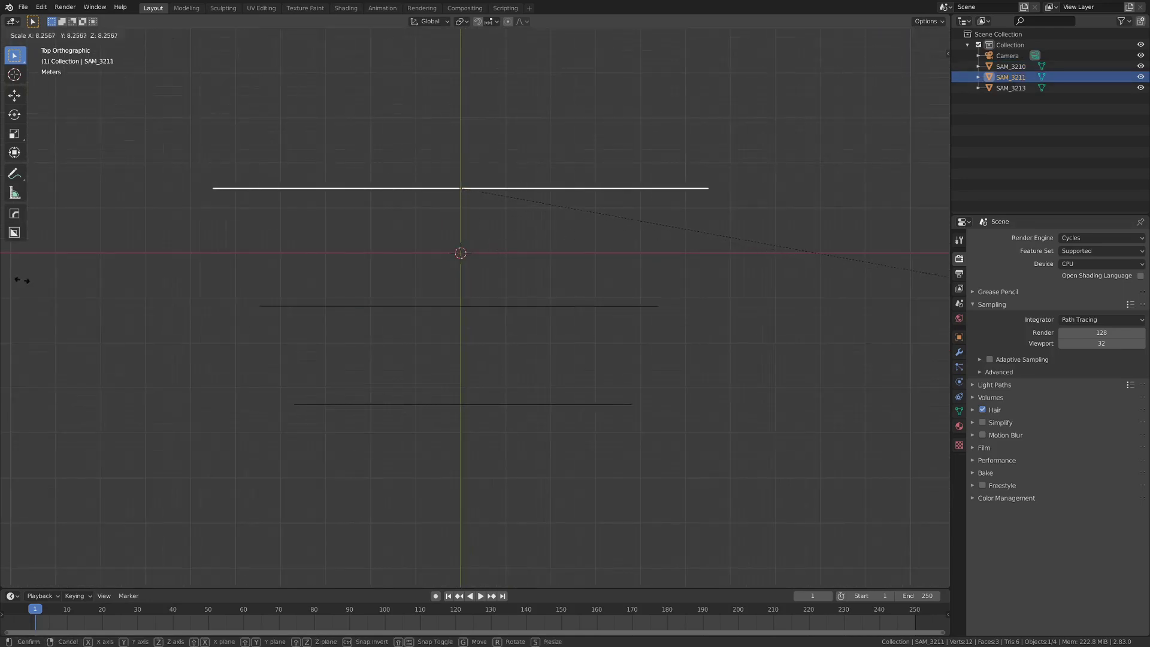
pyautogui.click(55, 285)
pyautogui.moveTo(56, 285); pyautogui.dragTo(272, 365, button='middle')
pyautogui.hotkey('shift', 'z')
pyautogui.press('KP_0')
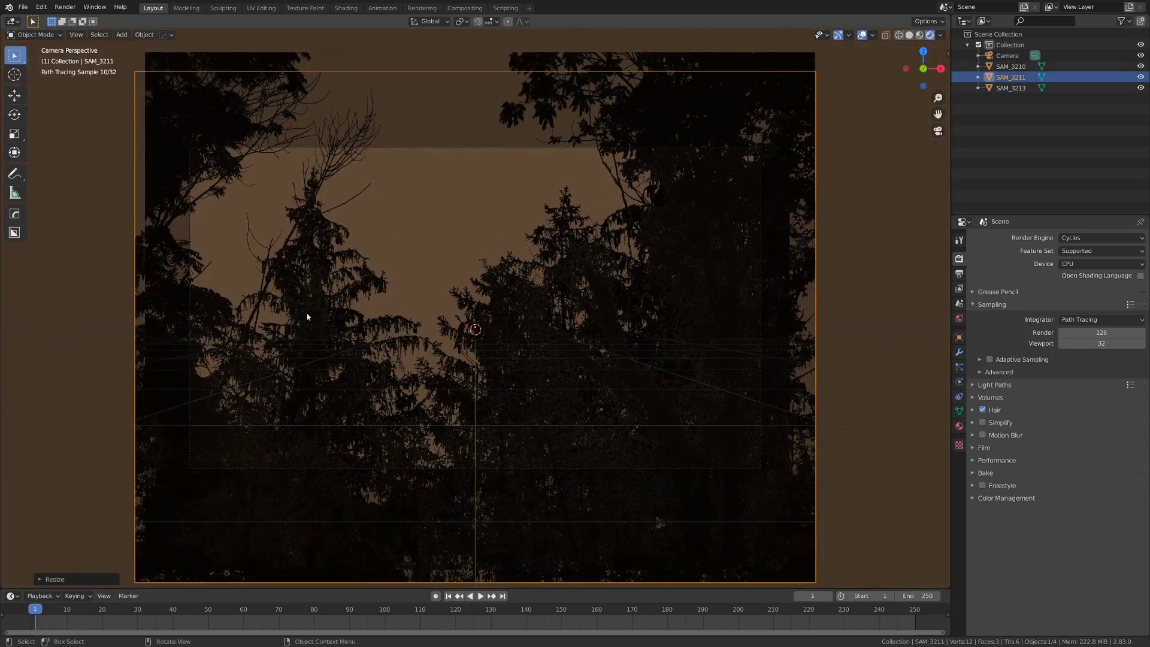
# Move the SAM_3210 tree plane to a new position.
pyautogui.click(410, 309)
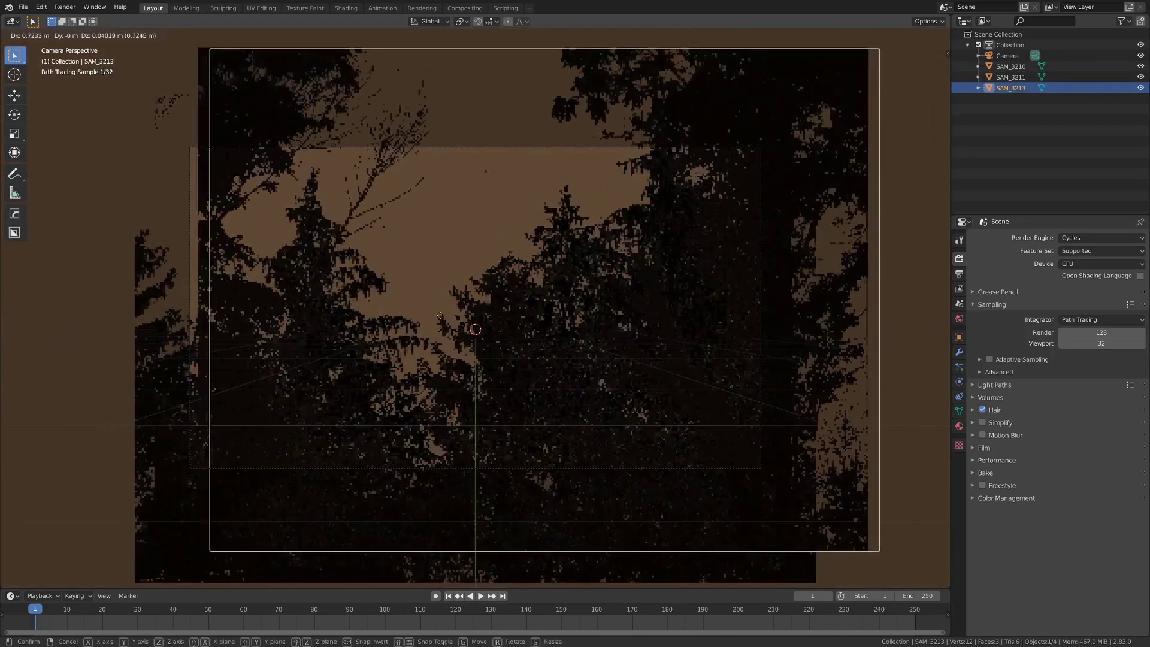
pyautogui.click(353, 301)
pyautogui.press('g')
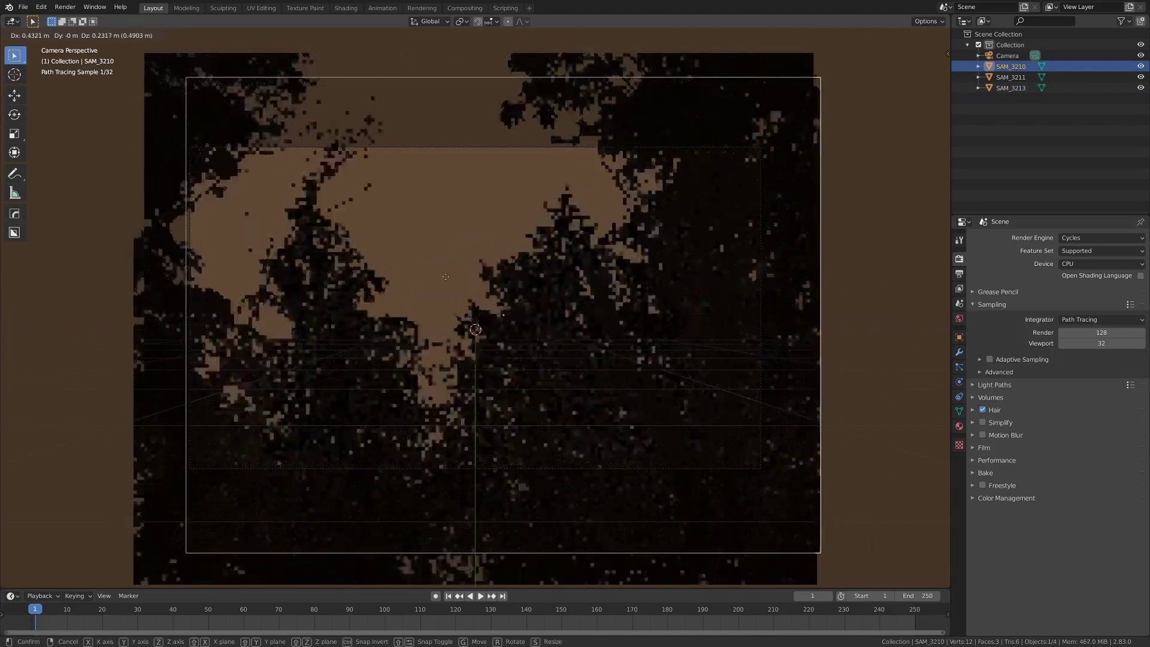
pyautogui.click(366, 277)
# Leave the camera view and return the viewport to Solid shading.
pyautogui.moveTo(366, 276)
pyautogui.mouseDown(button='middle')
pyautogui.moveTo(558, 283)
pyautogui.moveTo(498, 300)
pyautogui.moveTo(524, 314)
pyautogui.mouseUp(button='middle')
pyautogui.scroll(-4, 506, 302)
pyautogui.press('z')
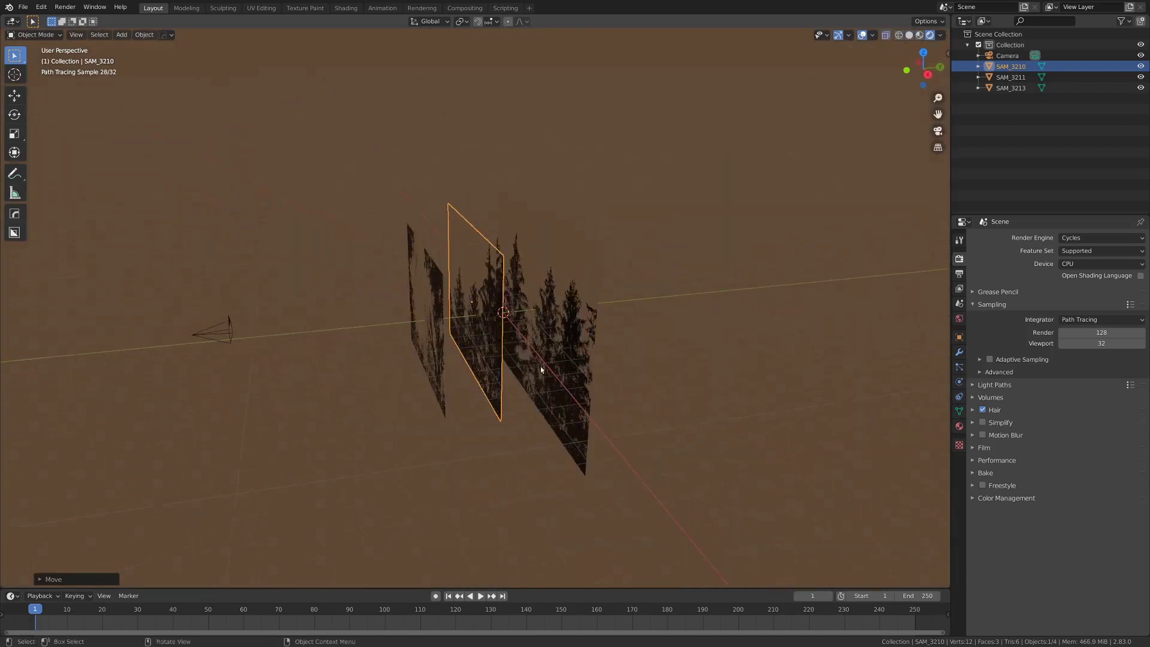
pyautogui.click(618, 357)
# Duplicate the SAM_3210 and SAM_3211 planes and place the copies behind them along Y.
pyautogui.keyDown('shift'); pyautogui.click(572, 301); pyautogui.keyUp('shift')
pyautogui.moveTo(572, 301); pyautogui.dragTo(488, 278, button='middle')
pyautogui.hotkey('shift', 'd')
pyautogui.press('y')
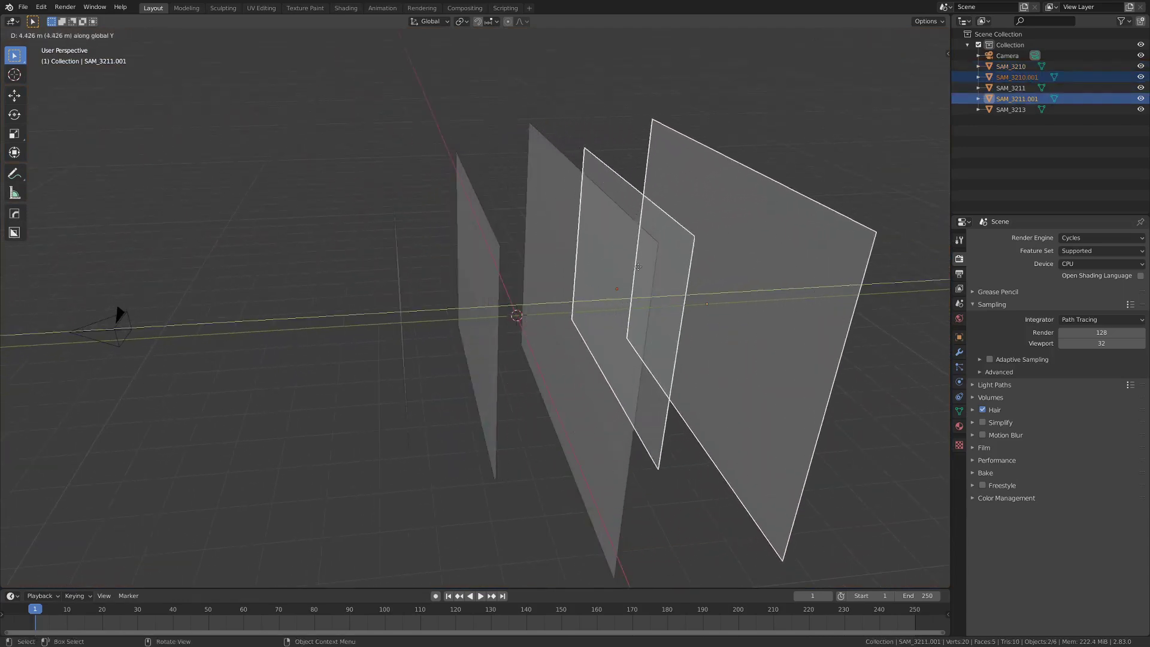
pyautogui.click(647, 270)
pyautogui.scroll(-4, 649, 271)
pyautogui.moveTo(648, 271); pyautogui.dragTo(712, 308, button='middle')
# Inspect the layered planes through the camera in Rendered shading.
pyautogui.press('KP_0')
pyautogui.press('z')
pyautogui.click(568, 383)
pyautogui.scroll(3, 573, 376)
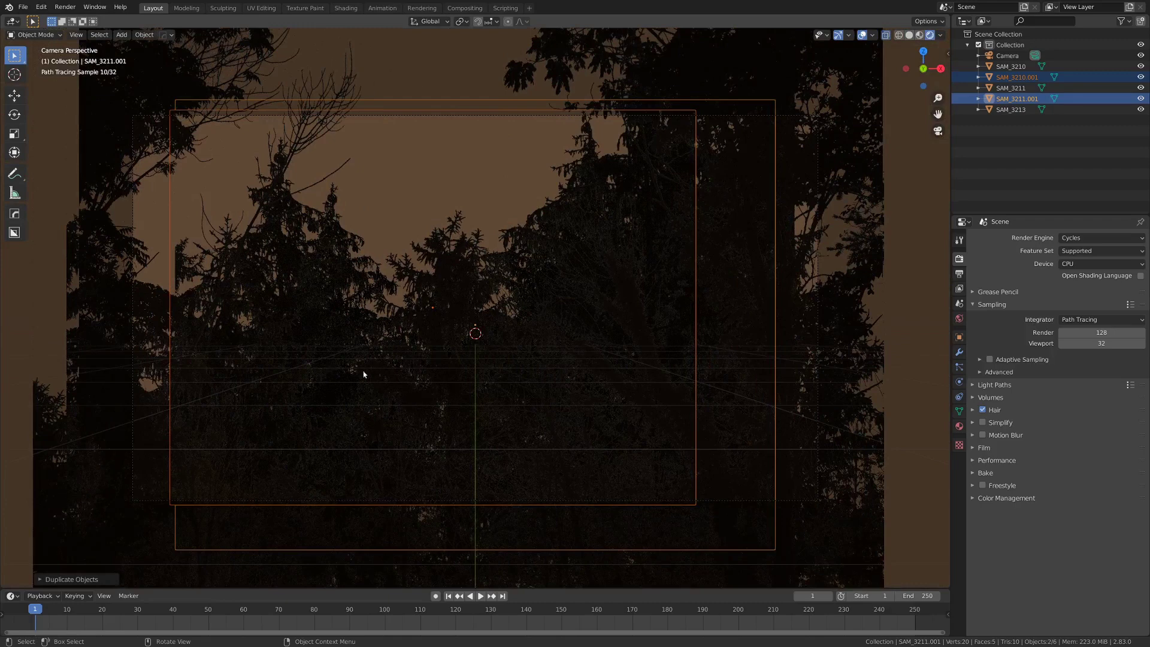
pyautogui.scroll(8, 411, 252)
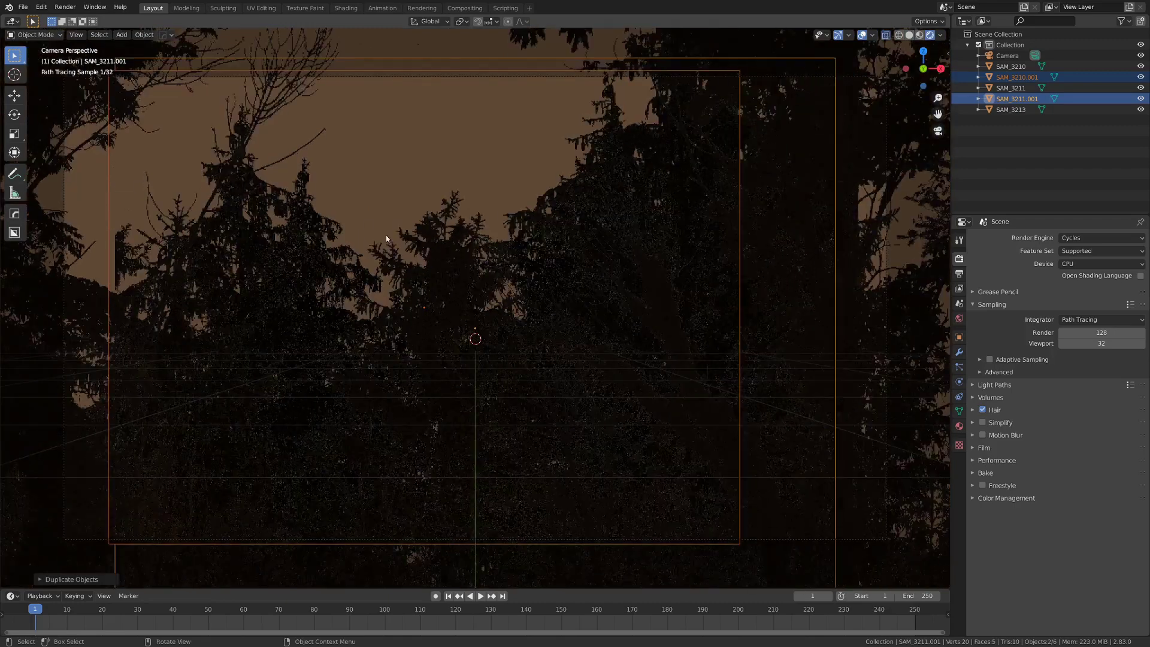
pyautogui.keyDown('shift'); pyautogui.moveTo(325, 194); pyautogui.dragTo(692, 491, button='middle'); pyautogui.keyUp('shift')
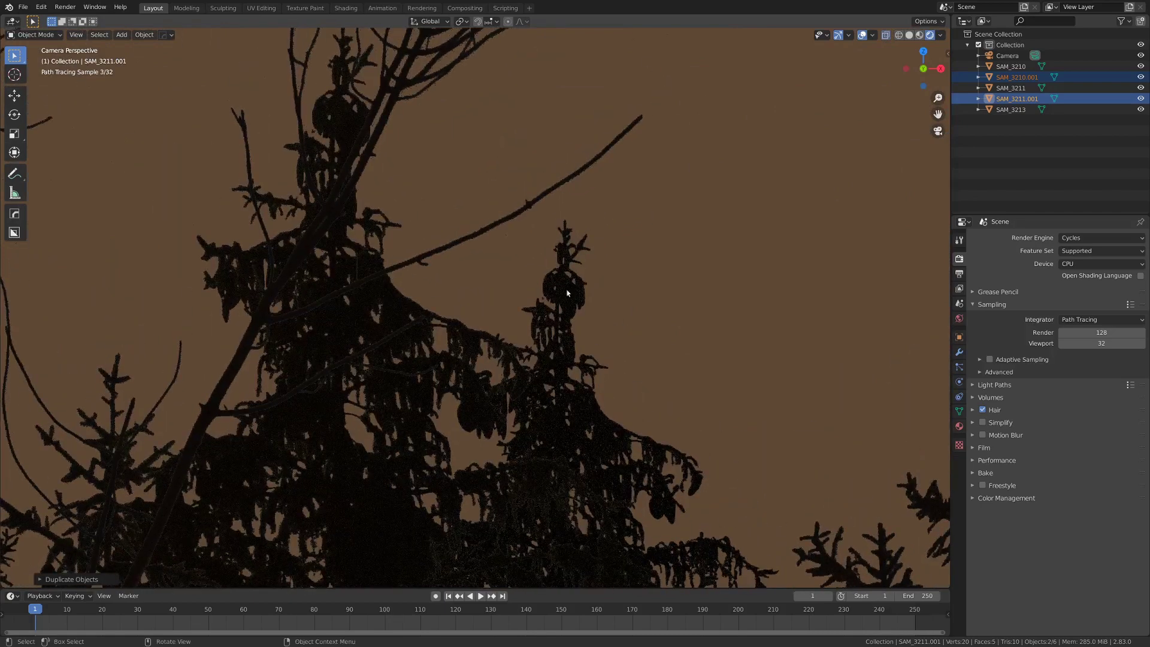
pyautogui.scroll(-8, 398, 189)
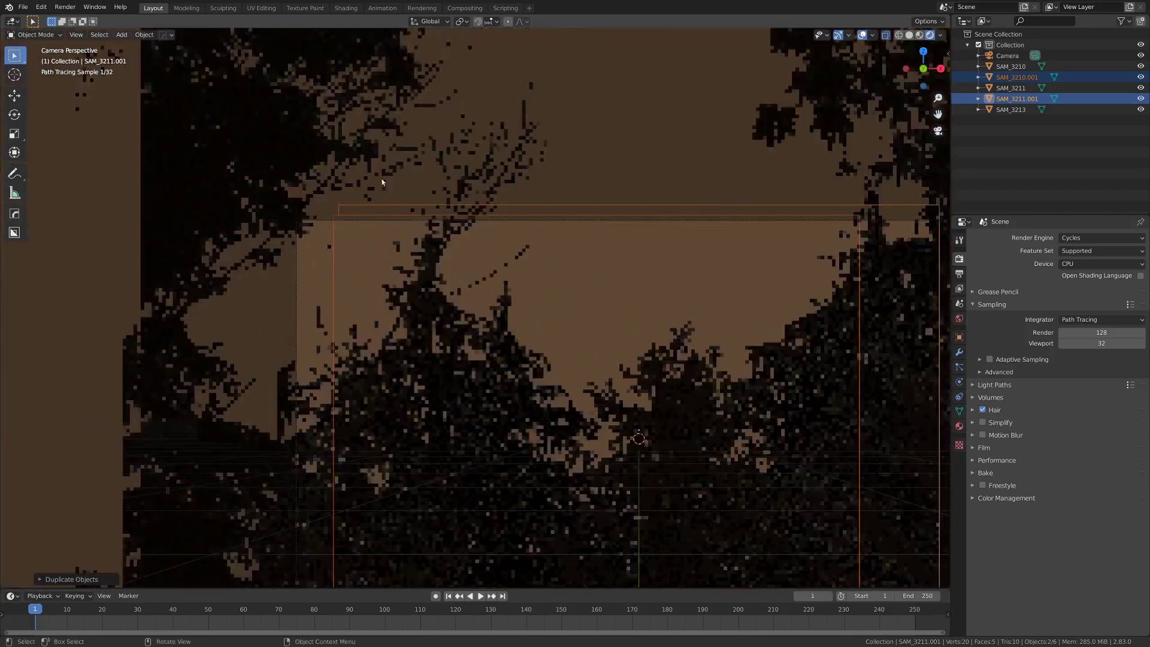
pyautogui.moveTo(616, 355); pyautogui.dragTo(431, 395, button='middle')
# Enlarge the SAM_3210.001 plane and mirror it horizontally.
pyautogui.press('z')
pyautogui.click(514, 393)
pyautogui.moveTo(573, 383); pyautogui.dragTo(533, 389, button='middle')
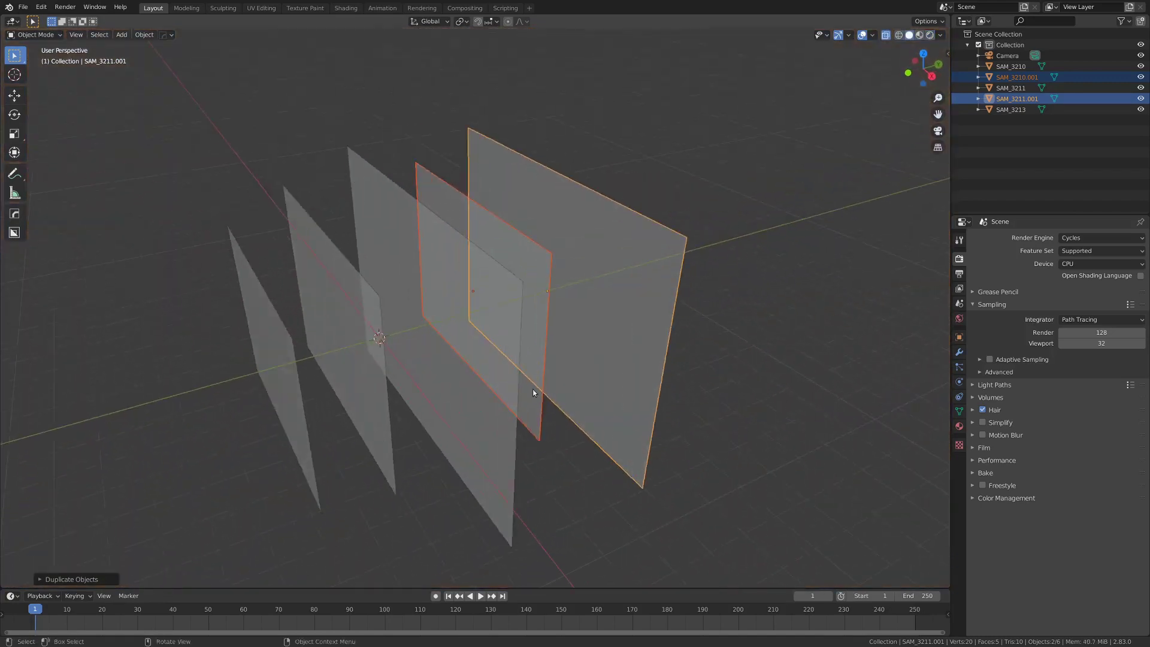
pyautogui.click(527, 307)
pyautogui.press('s')
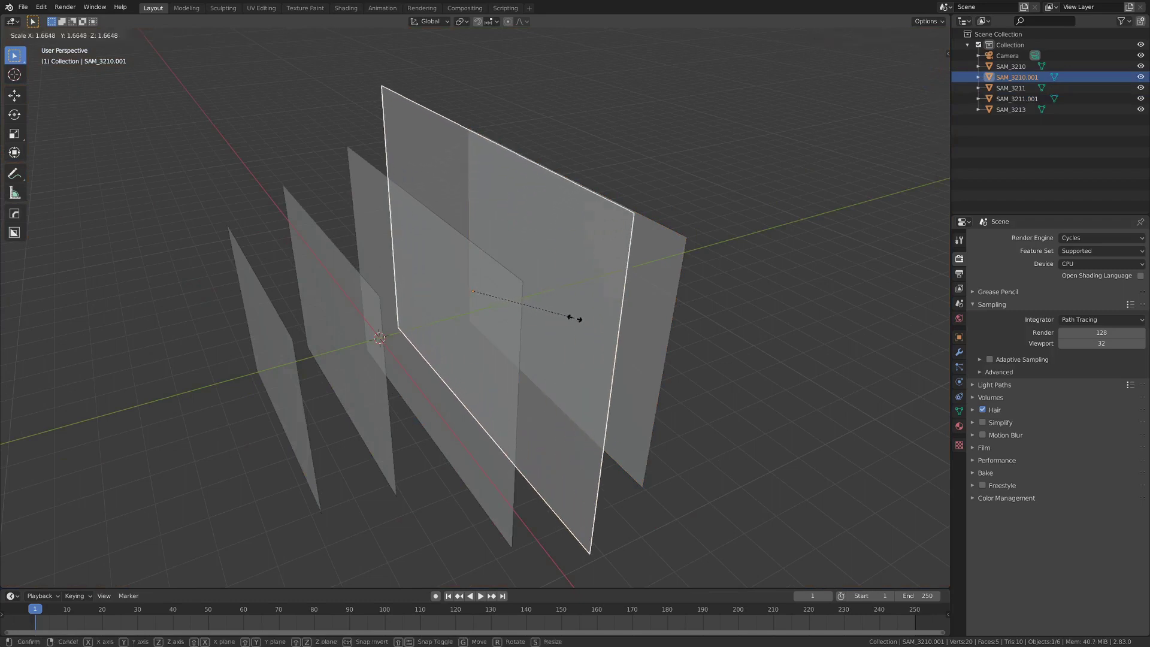
pyautogui.click(572, 318)
pyautogui.moveTo(587, 316); pyautogui.dragTo(559, 186, button='middle')
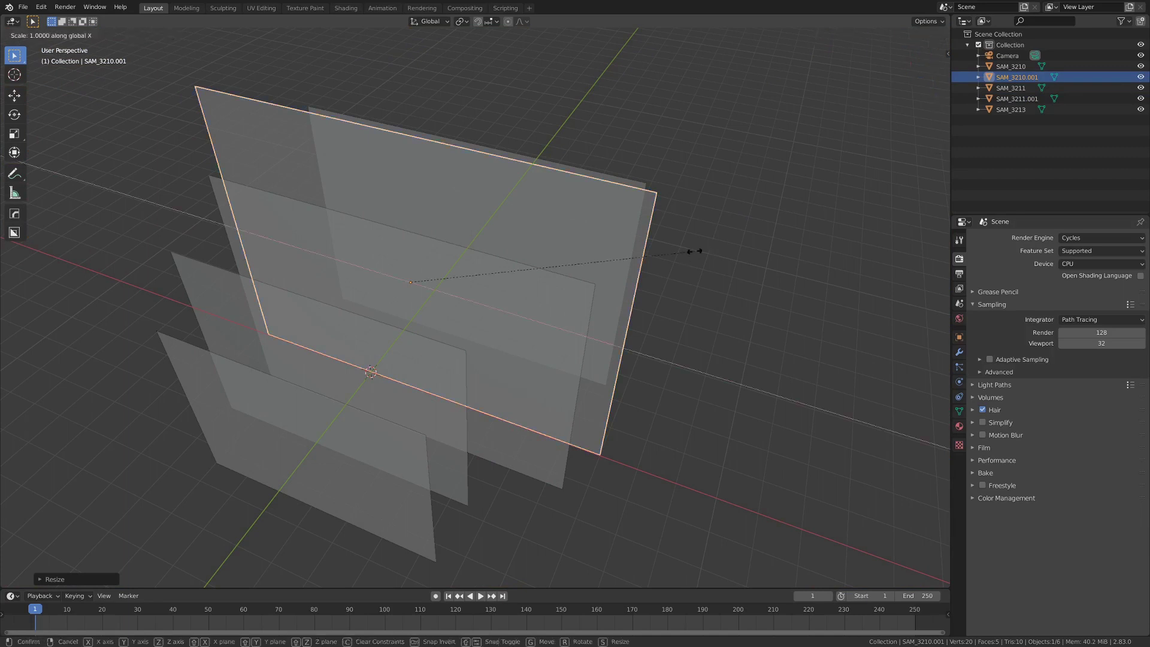
pyautogui.press('Return')
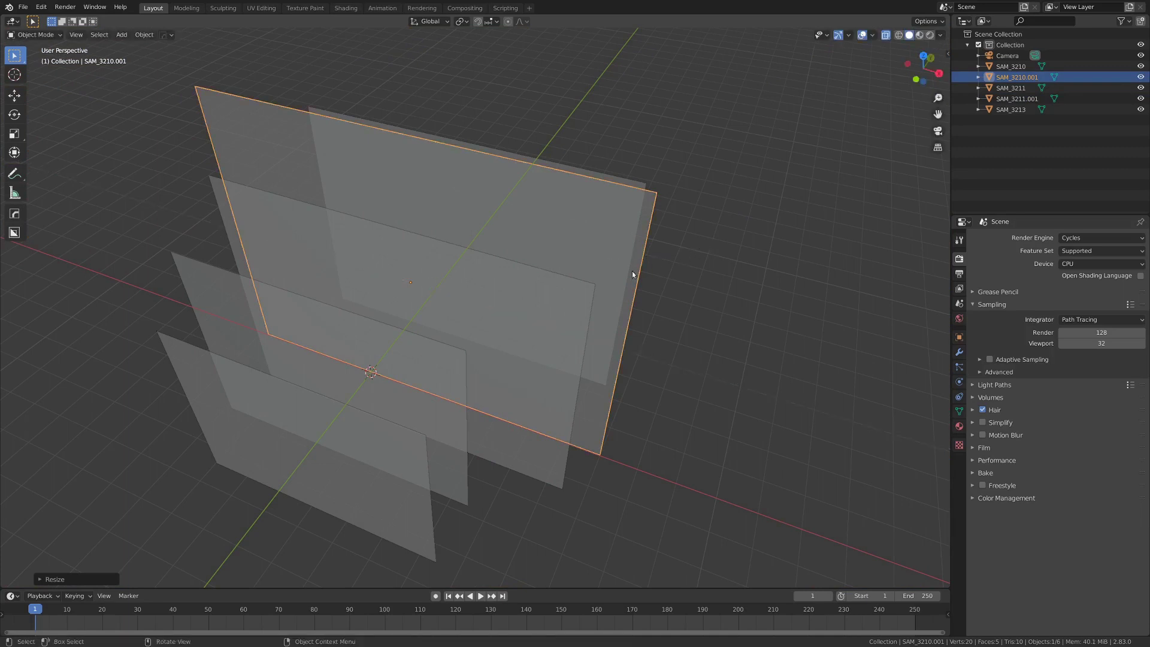
# In Material Preview, stretch SAM_3210.001 along the X axis.
pyautogui.press('z')
pyautogui.click(534, 260)
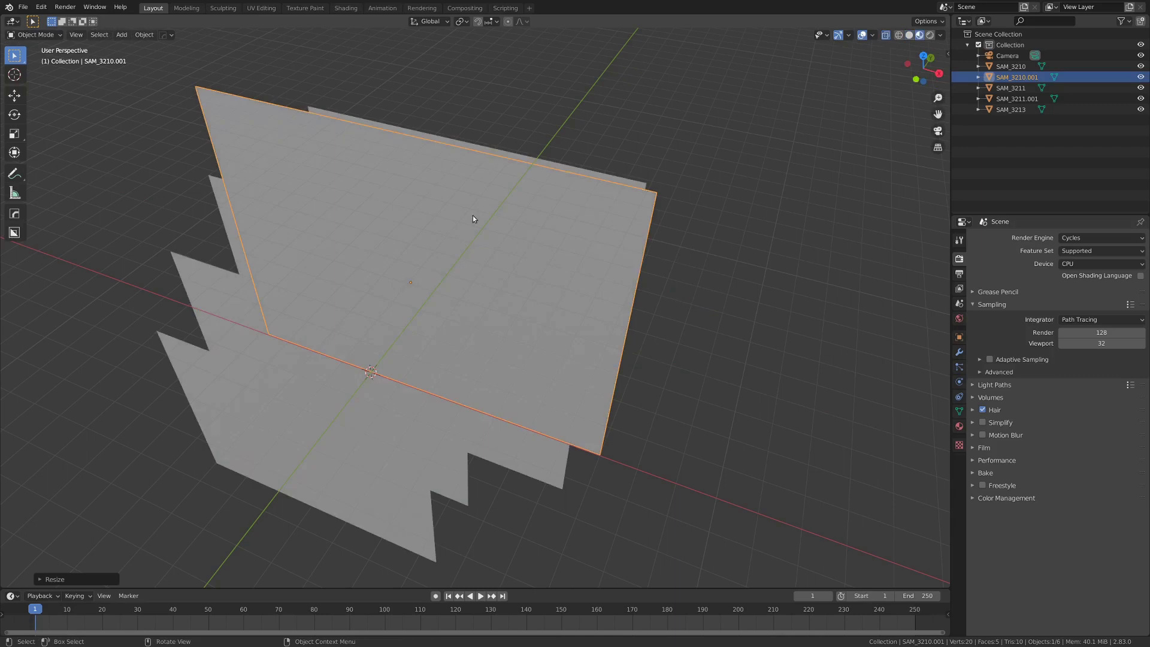
pyautogui.moveTo(378, 240)
pyautogui.mouseDown(button='middle')
pyautogui.moveTo(384, 314)
pyautogui.moveTo(499, 302)
pyautogui.mouseUp(button='middle')
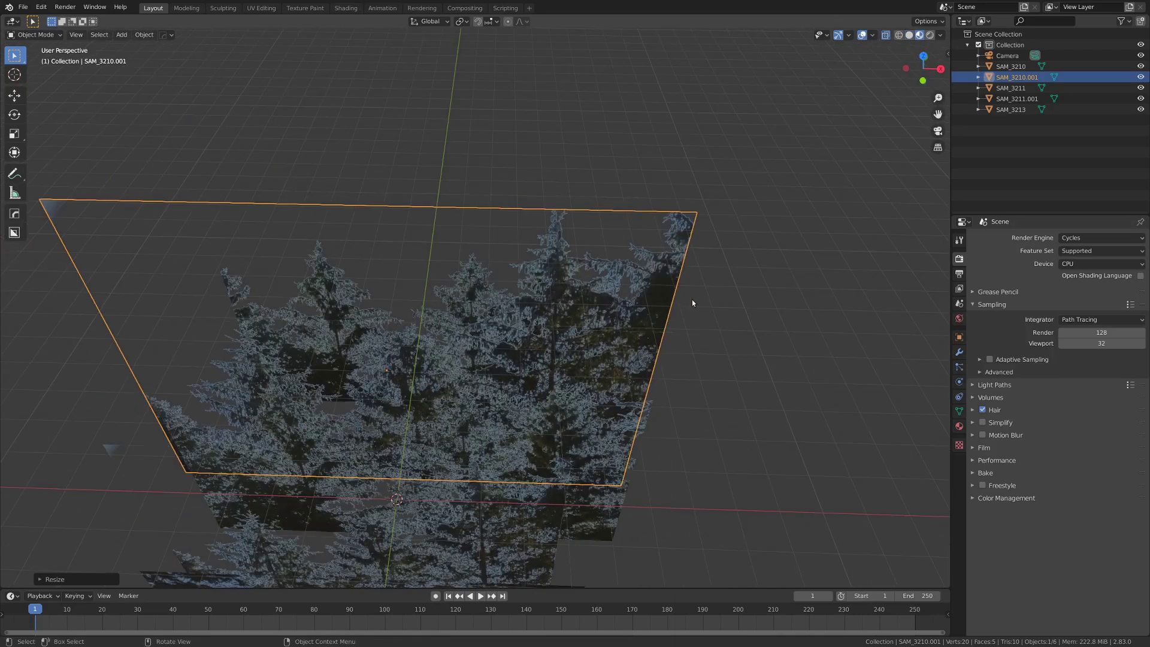
pyautogui.press('s')
pyautogui.press('x')
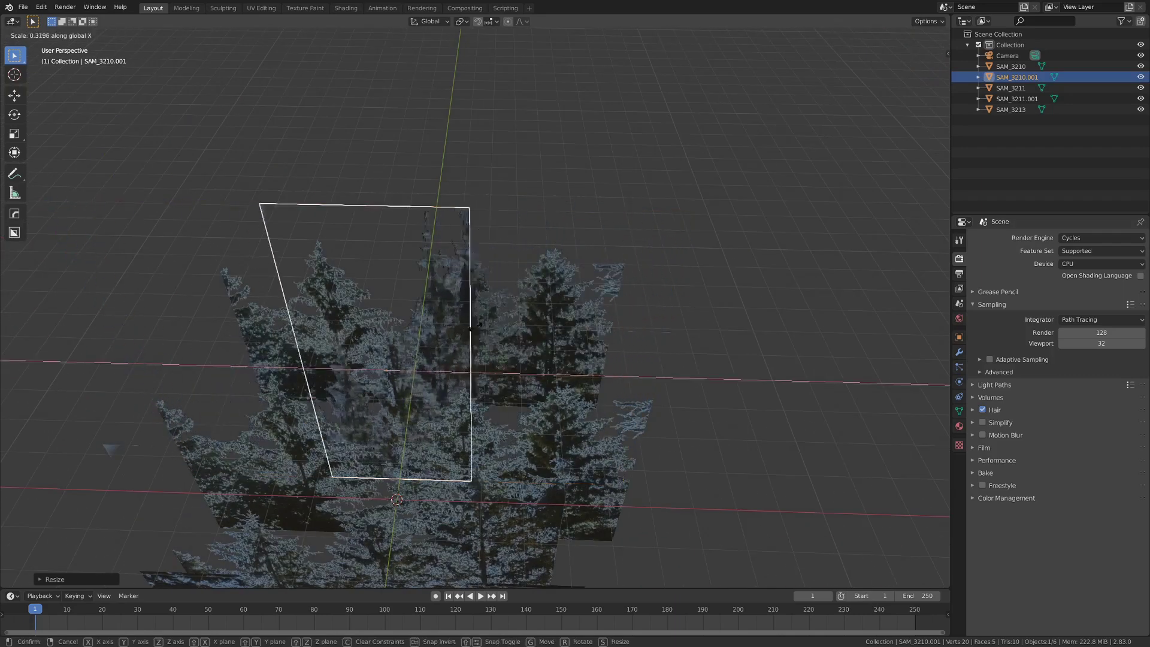
pyautogui.click(85, 344)
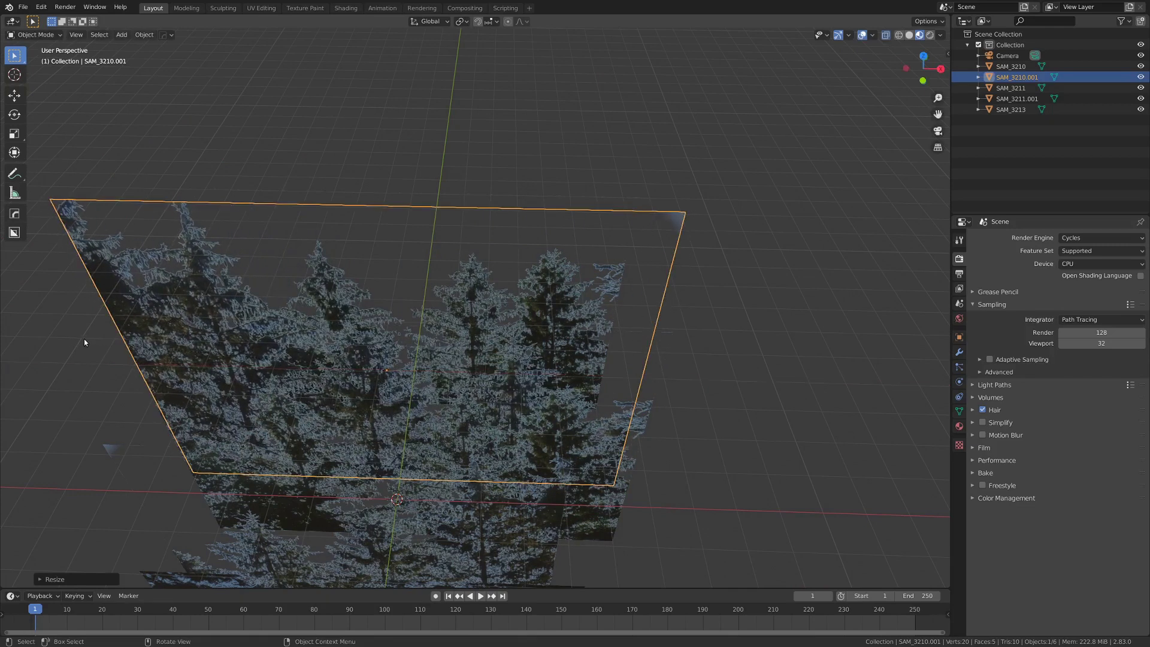
# Slide SAM_3210.001 into place in the camera view and check it rendered.
pyautogui.press('KP_0')
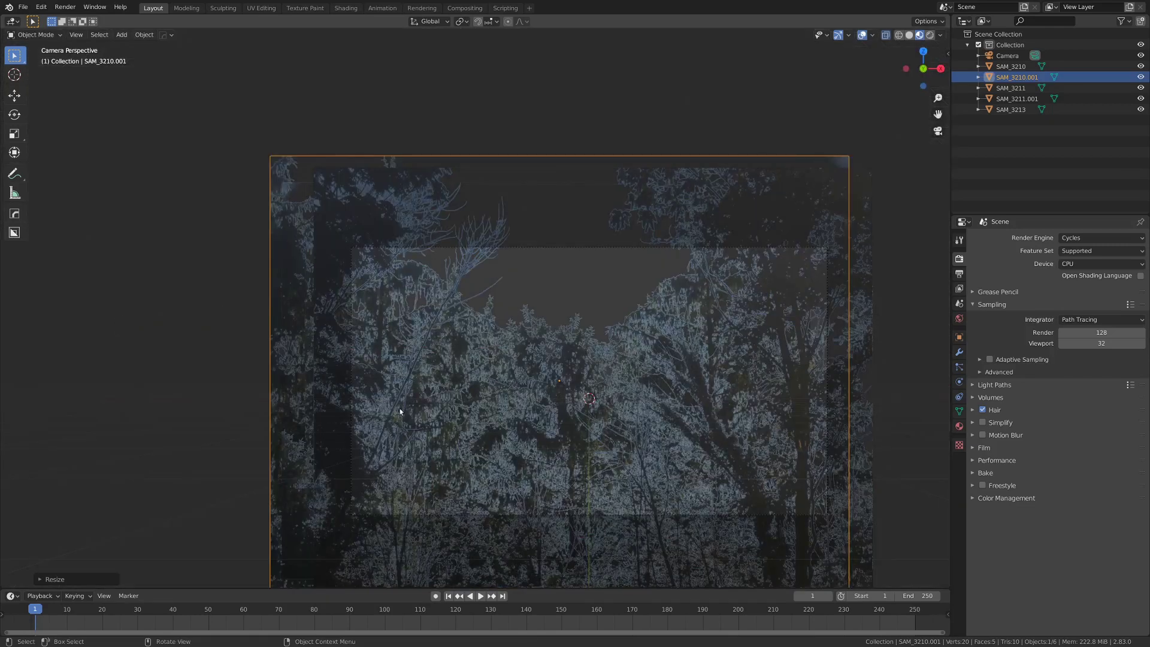
pyautogui.press('g')
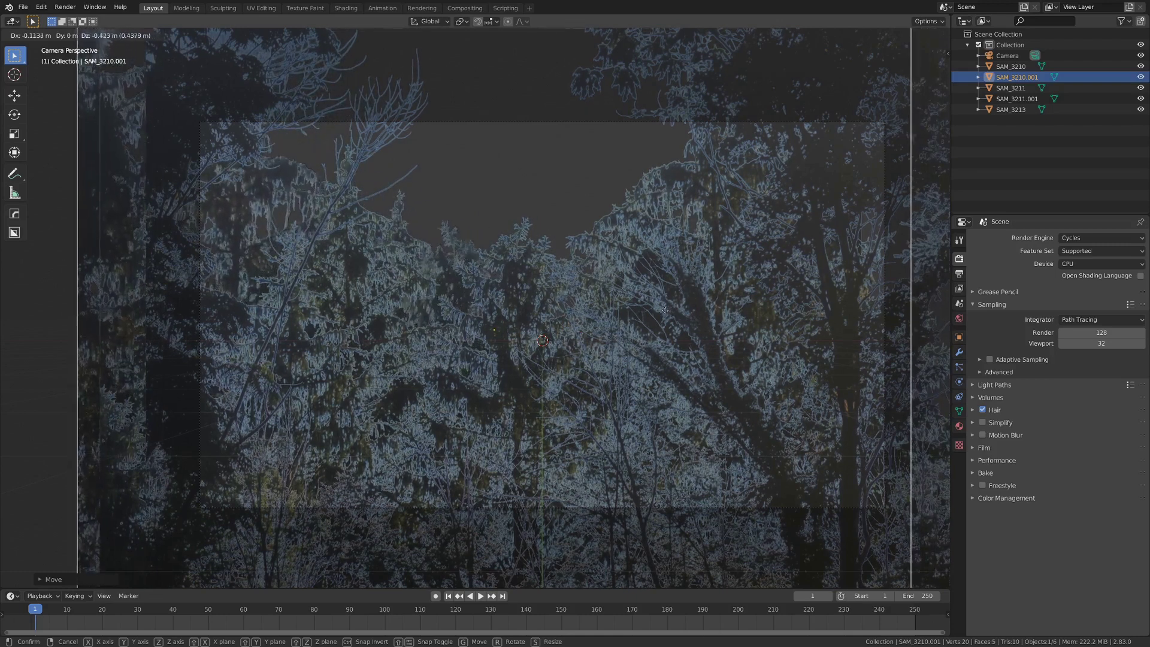
pyautogui.click(622, 292)
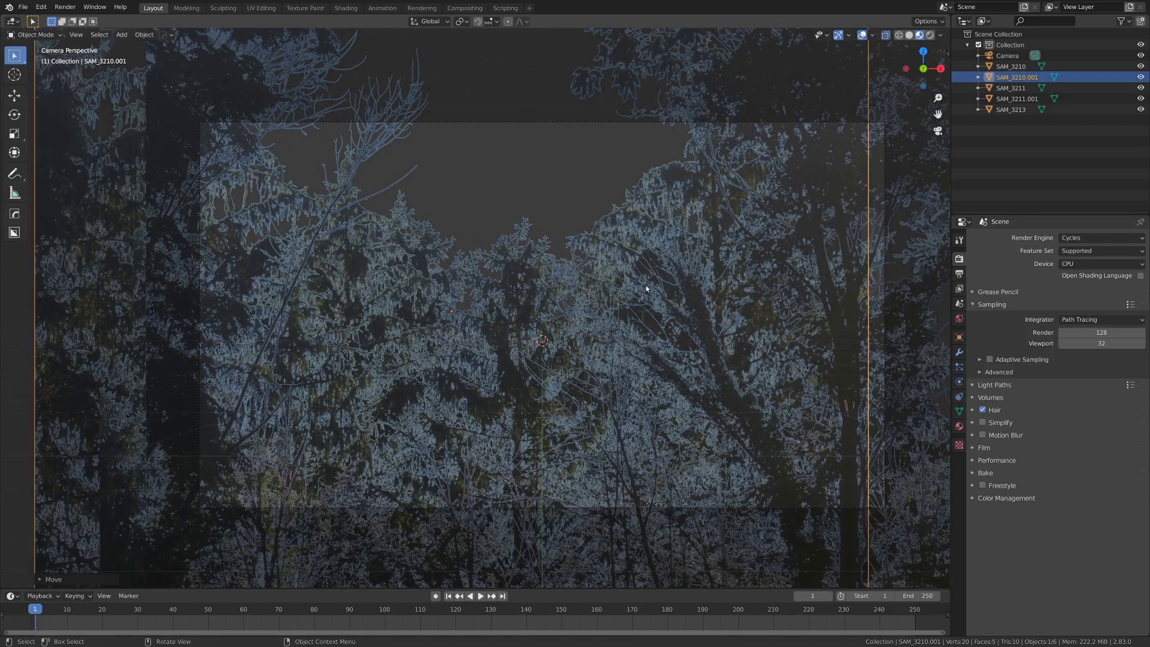
pyautogui.click(522, 284)
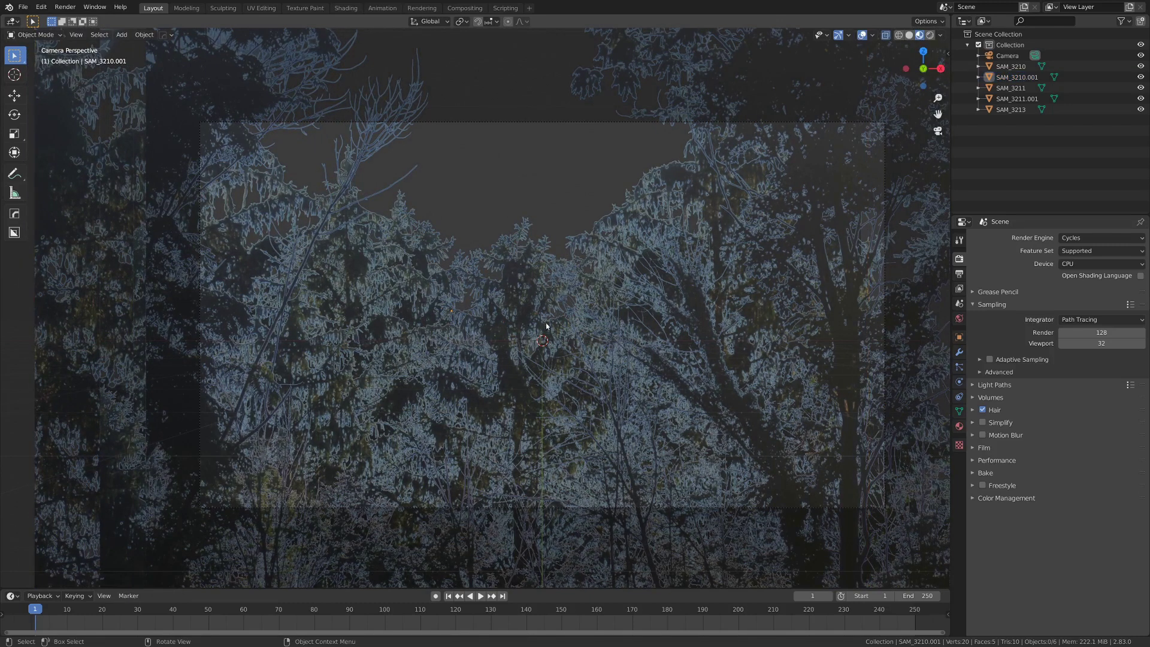
pyautogui.click(599, 338)
pyautogui.moveTo(622, 319)
pyautogui.mouseDown(button='middle')
pyautogui.moveTo(549, 324)
pyautogui.moveTo(560, 321)
pyautogui.mouseUp(button='middle')
# Select the camera and raise it to a new position.
pyautogui.press('KP_0')
pyautogui.click(546, 134)
pyautogui.press('z')
pyautogui.click(511, 206)
pyautogui.moveTo(512, 206); pyautogui.dragTo(558, 227, button='middle')
pyautogui.scroll(-5, 809, 360)
pyautogui.click(822, 340)
pyautogui.press('KP_0')
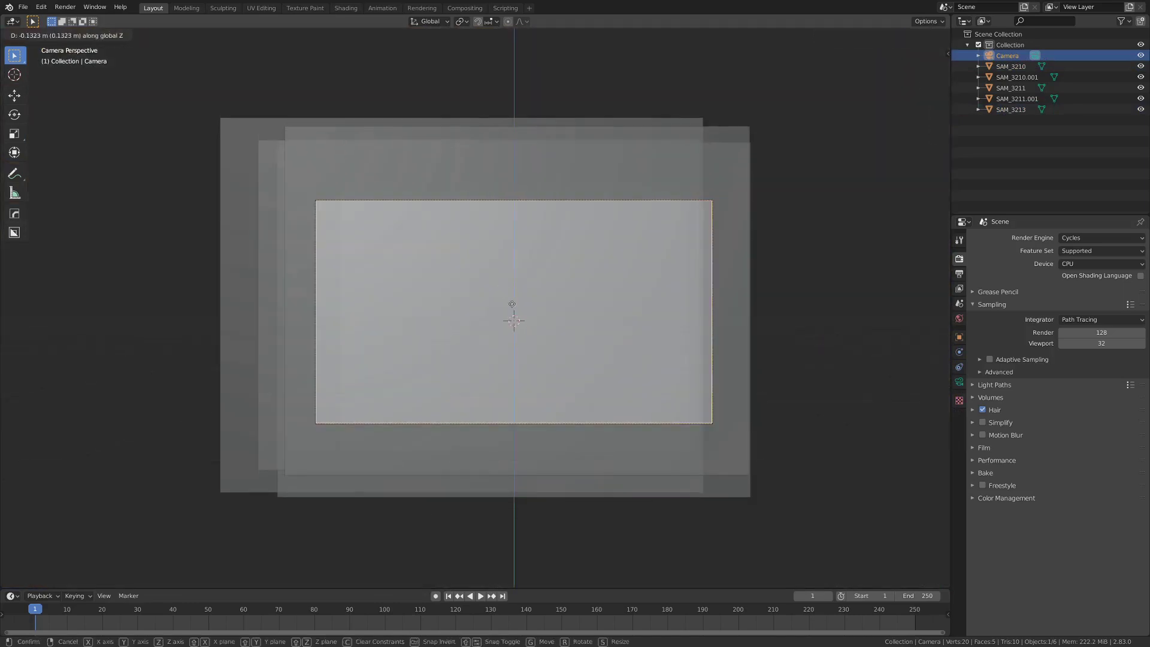
pyautogui.click(532, 367)
# Tilt the camera and refine the framing with walk navigation.
pyautogui.press('r')
pyautogui.click(785, 403)
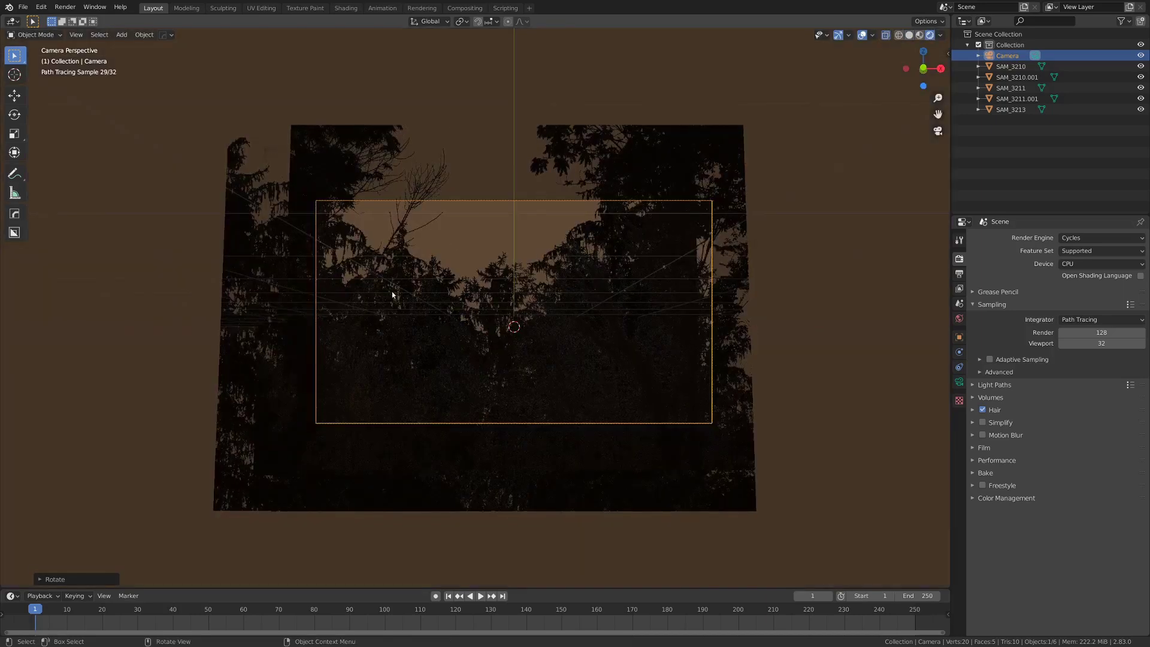
pyautogui.hotkey('shift', '`')
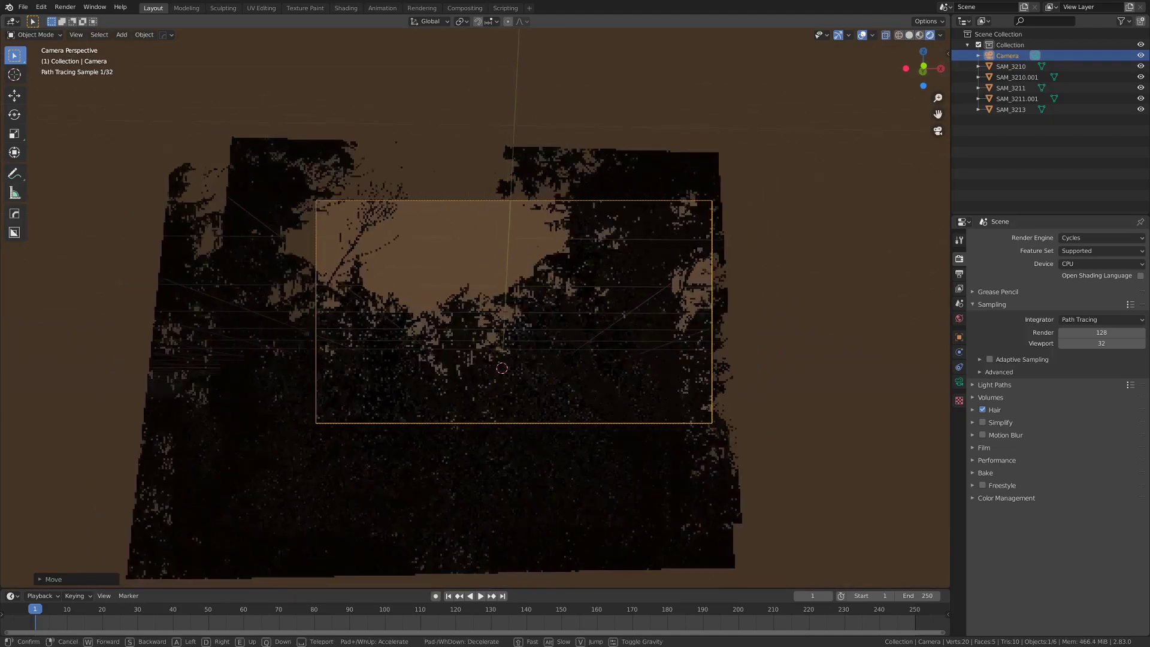
pyautogui.click(563, 307)
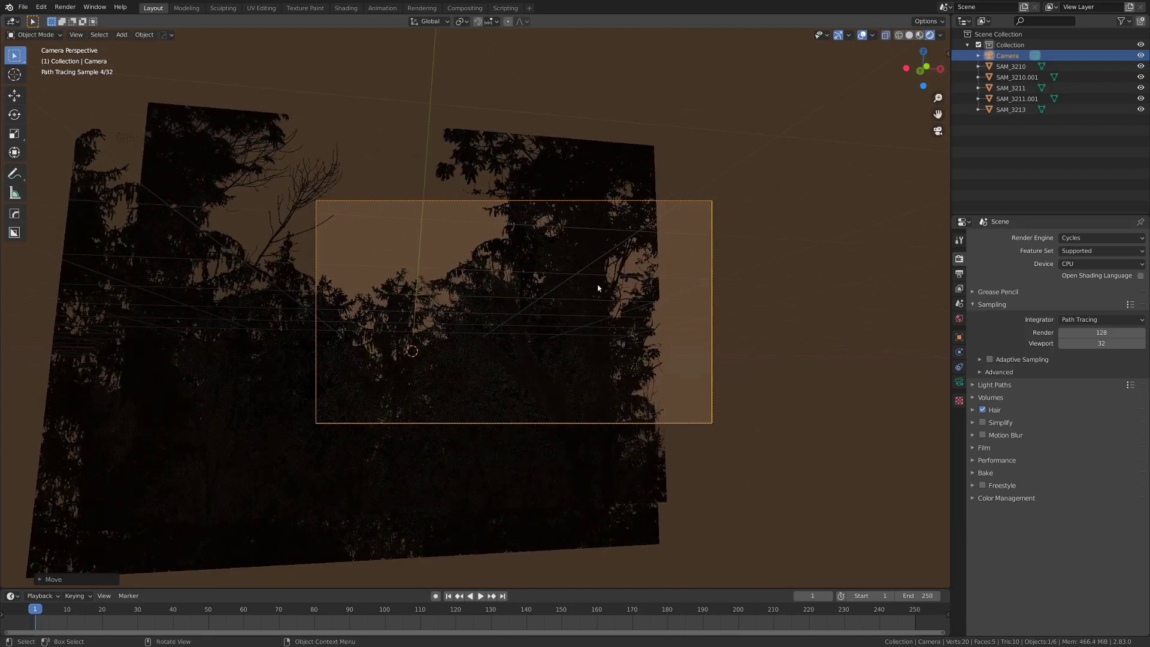
# Scale up the SAM_3210 tree plane.
pyautogui.moveTo(609, 339); pyautogui.dragTo(536, 314, button='middle')
pyautogui.scroll(-7, 593, 344)
pyautogui.click(509, 307)
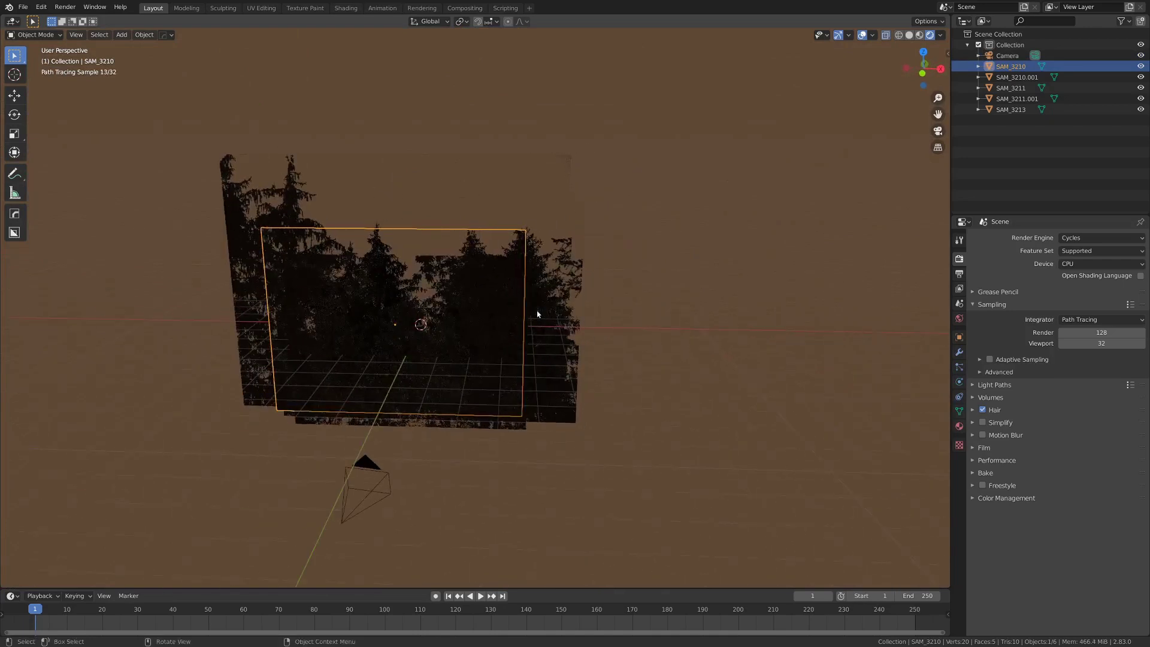
pyautogui.press('s')
pyautogui.click(590, 312)
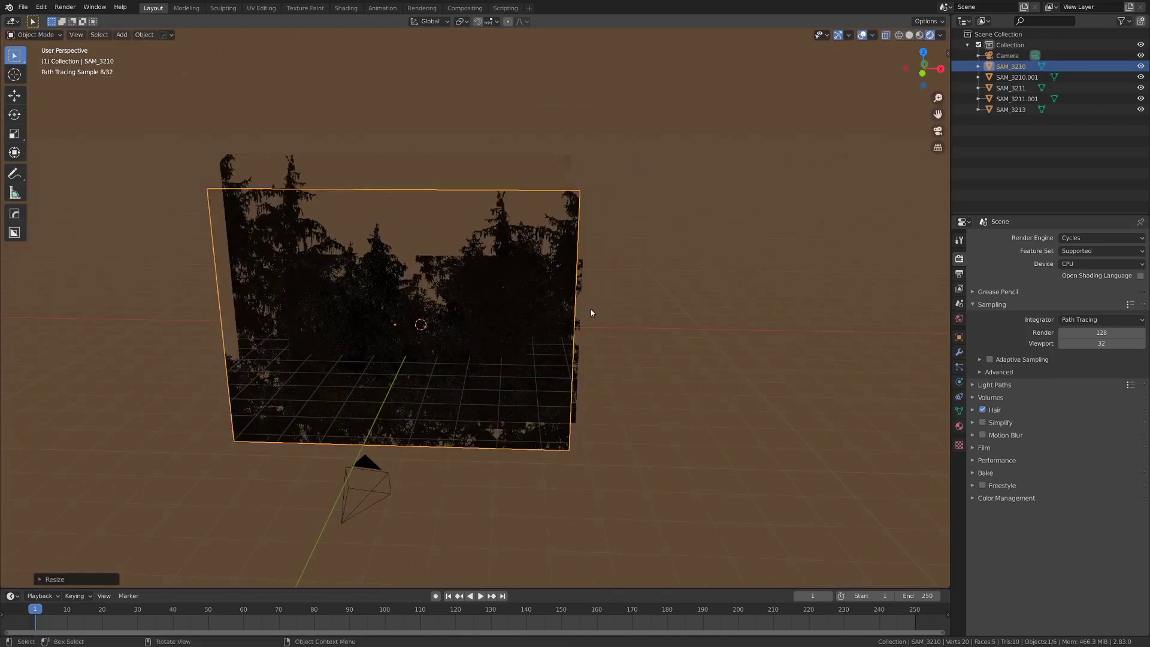
# Fine-tune the camera framing with walk navigation, moving back and then toward the trees.
pyautogui.press('KP_0')
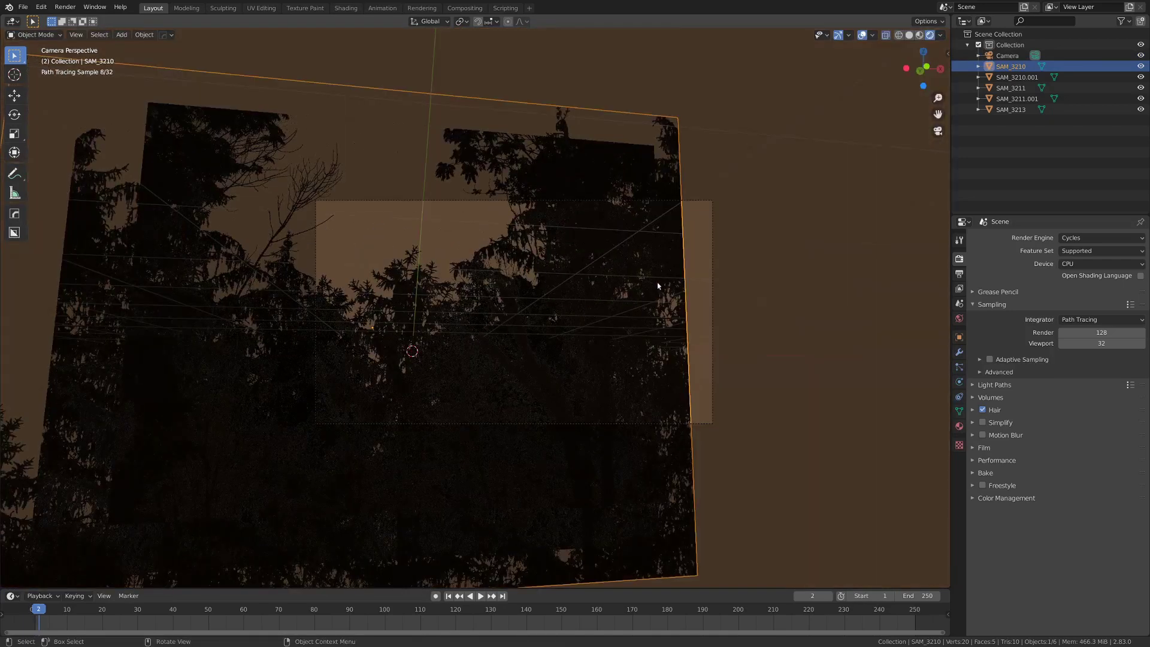
pyautogui.click(712, 269)
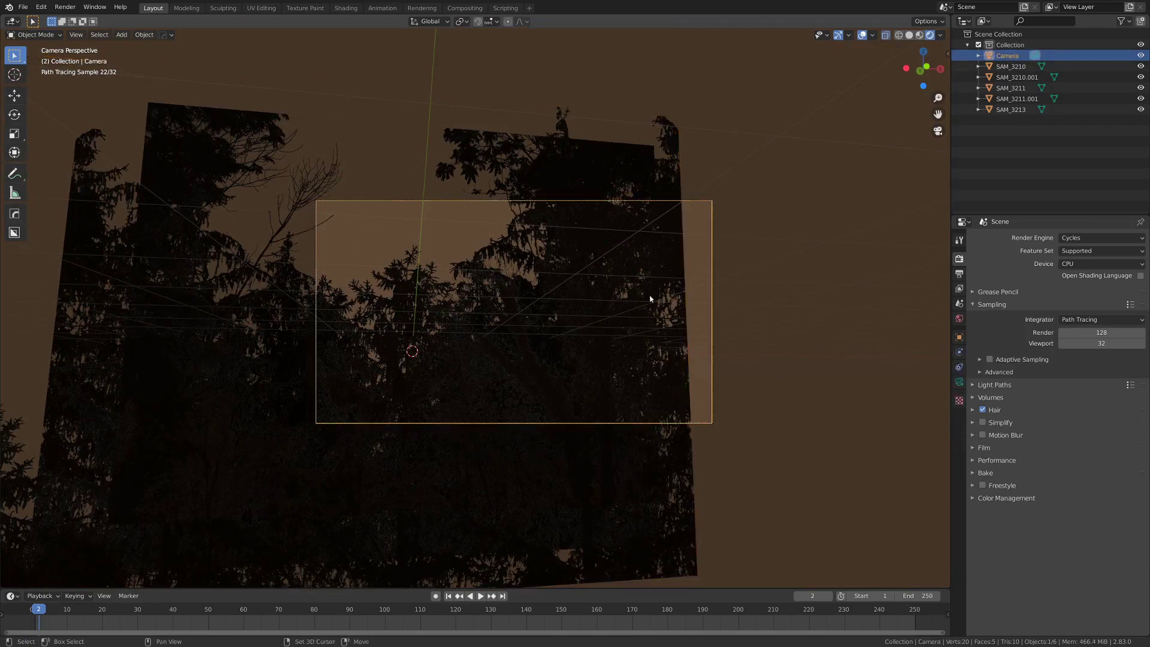
pyautogui.hotkey('shift', '`')
pyautogui.press('s')
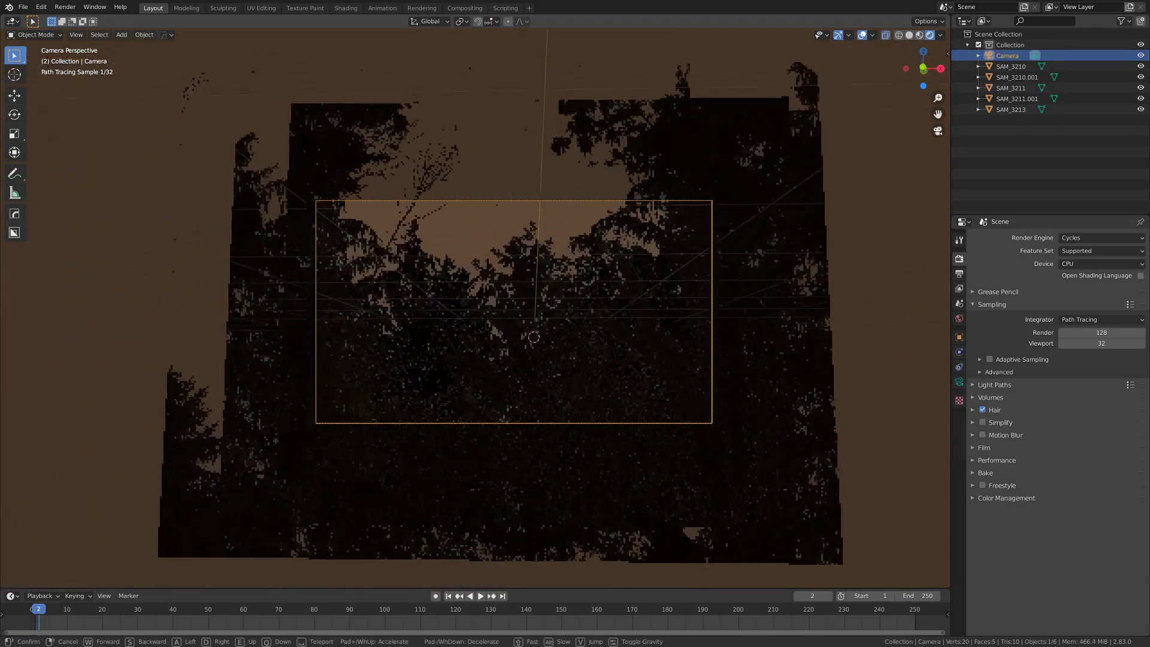
pyautogui.press('w')
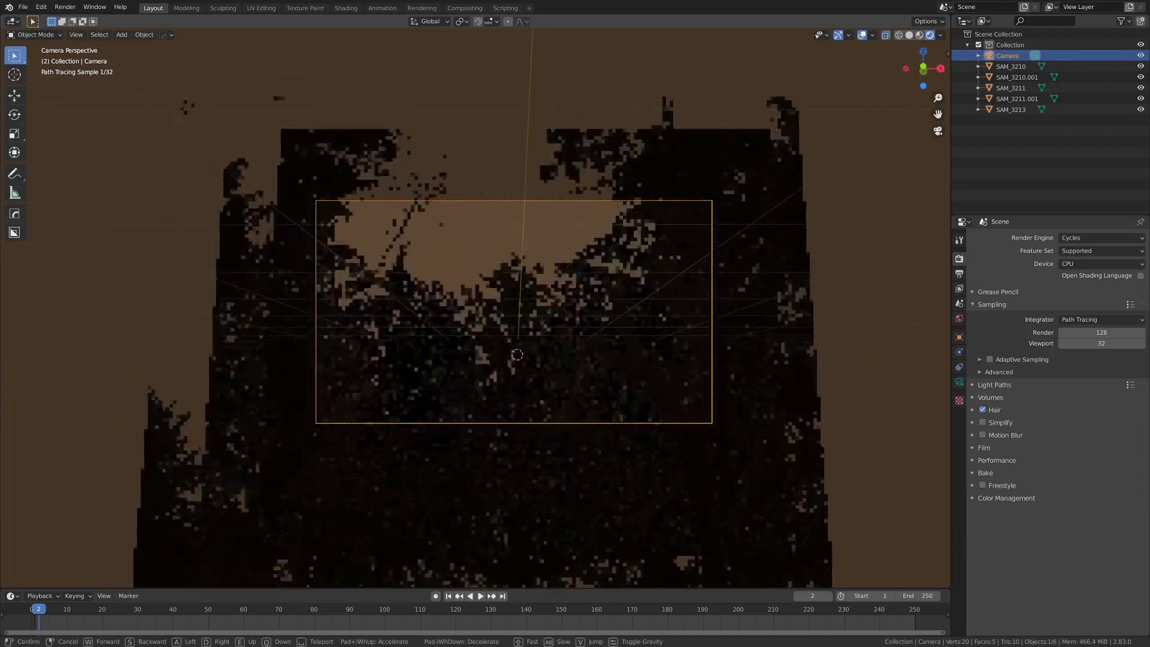
pyautogui.click(466, 322)
pyautogui.press('g')
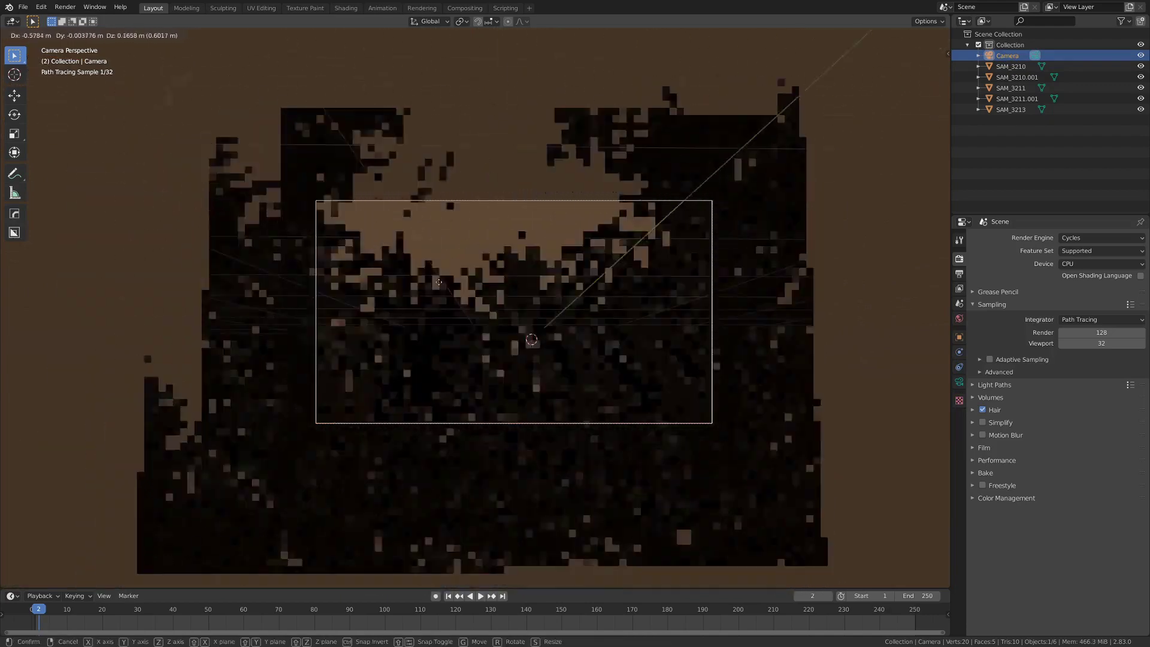
pyautogui.rightClick(478, 268)
pyautogui.moveTo(476, 268); pyautogui.dragTo(568, 283, button='middle')
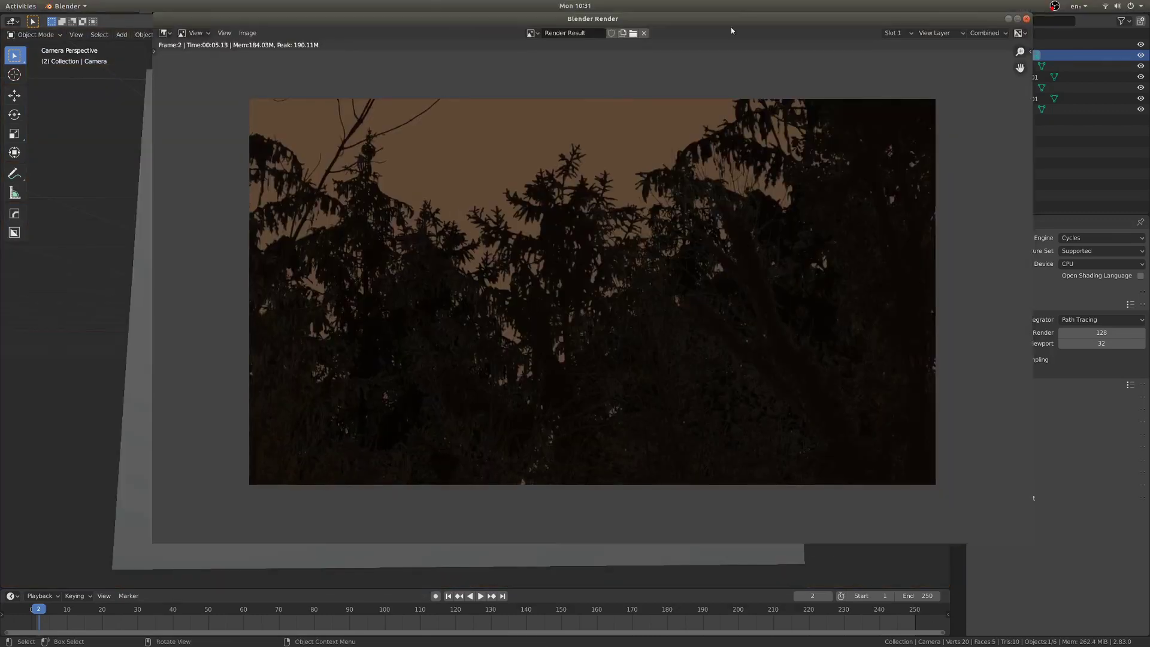
# Maximize the Render Result and zoom and pan to inspect the tree silhouettes.
pyautogui.doubleClick(731, 26)
pyautogui.scroll(-2, 515, 297)
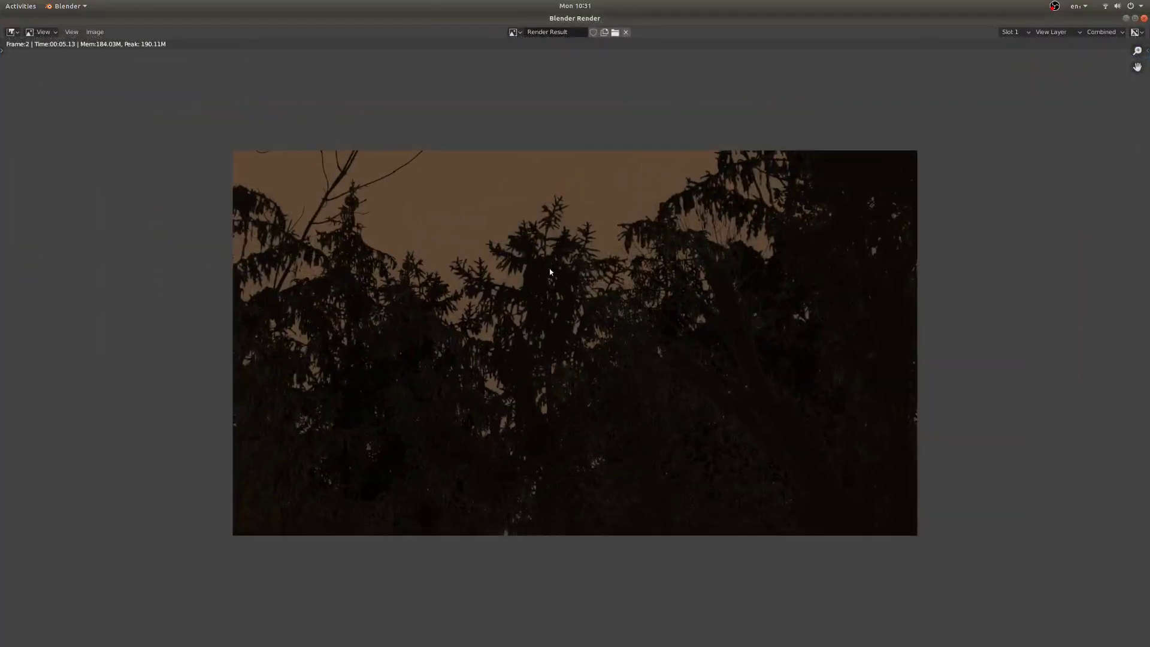
pyautogui.scroll(6, 503, 315)
pyautogui.scroll(-6, 491, 359)
pyautogui.scroll(2, 564, 359)
pyautogui.scroll(-2, 539, 299)
pyautogui.scroll(2, 437, 371)
pyautogui.scroll(-2, 526, 371)
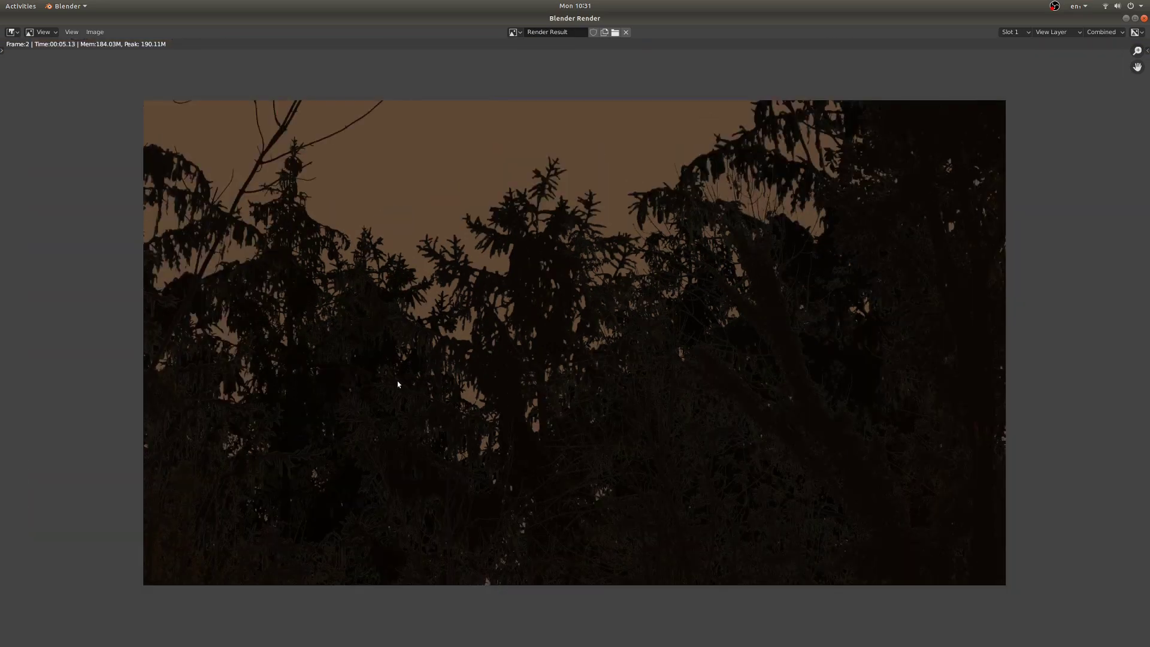
pyautogui.scroll(1, 663, 395)
pyautogui.scroll(-3, 651, 392)
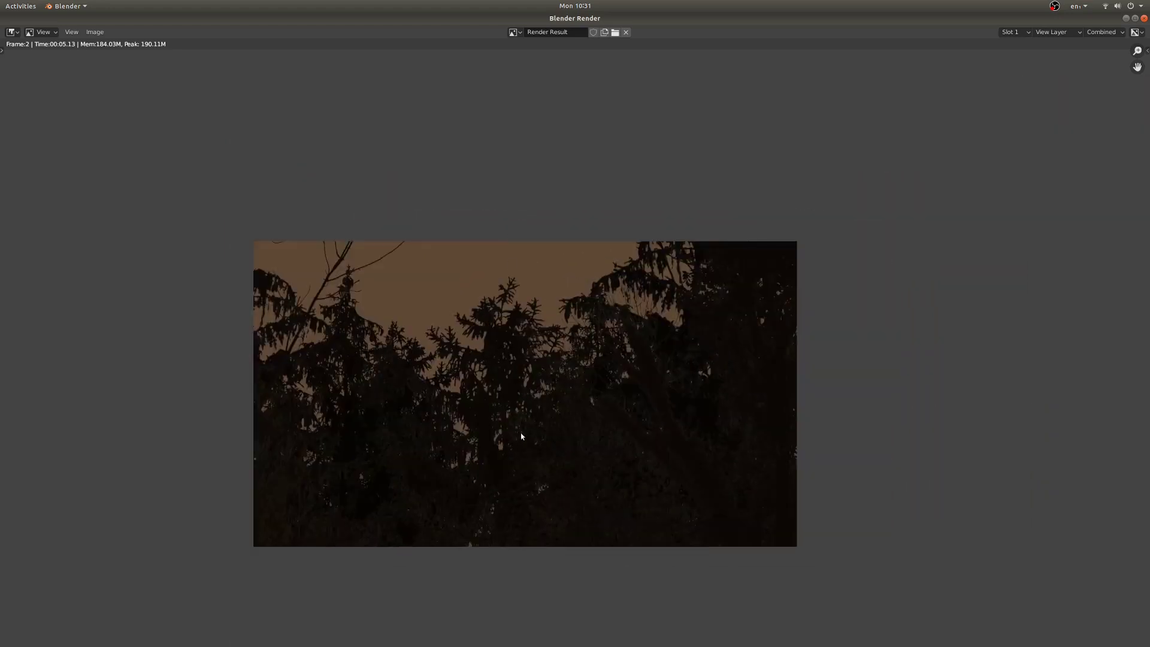
pyautogui.moveTo(400, 427)
pyautogui.mouseDown(button='middle')
pyautogui.moveTo(486, 434)
pyautogui.moveTo(416, 418)
pyautogui.mouseUp(button='middle')
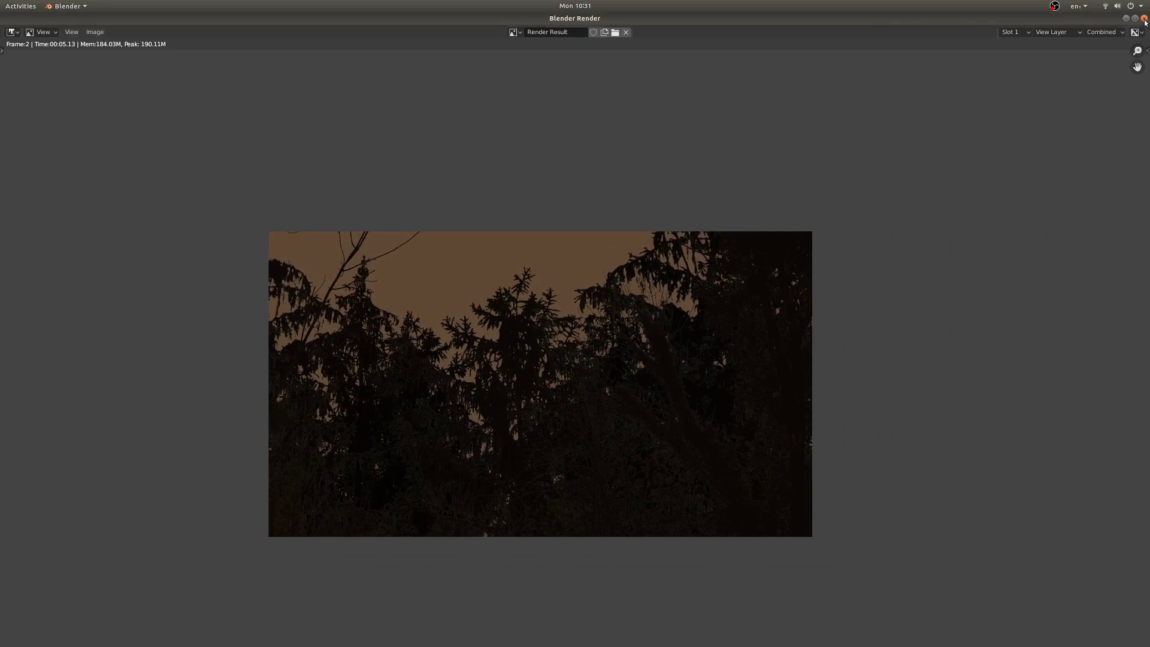
# Close the render window, leave the camera view and deselect the camera.
pyautogui.press('Escape')
pyautogui.moveTo(719, 295); pyautogui.dragTo(606, 339, button='middle')
pyautogui.hotkey('alt', 'a')
pyautogui.scroll(-4, 606, 340)
# Add a cube and scale it up to enclose all the tree planes.
pyautogui.scroll(2, 598, 344)
pyautogui.hotkey('shift', 'a')
pyautogui.moveTo(512, 346)
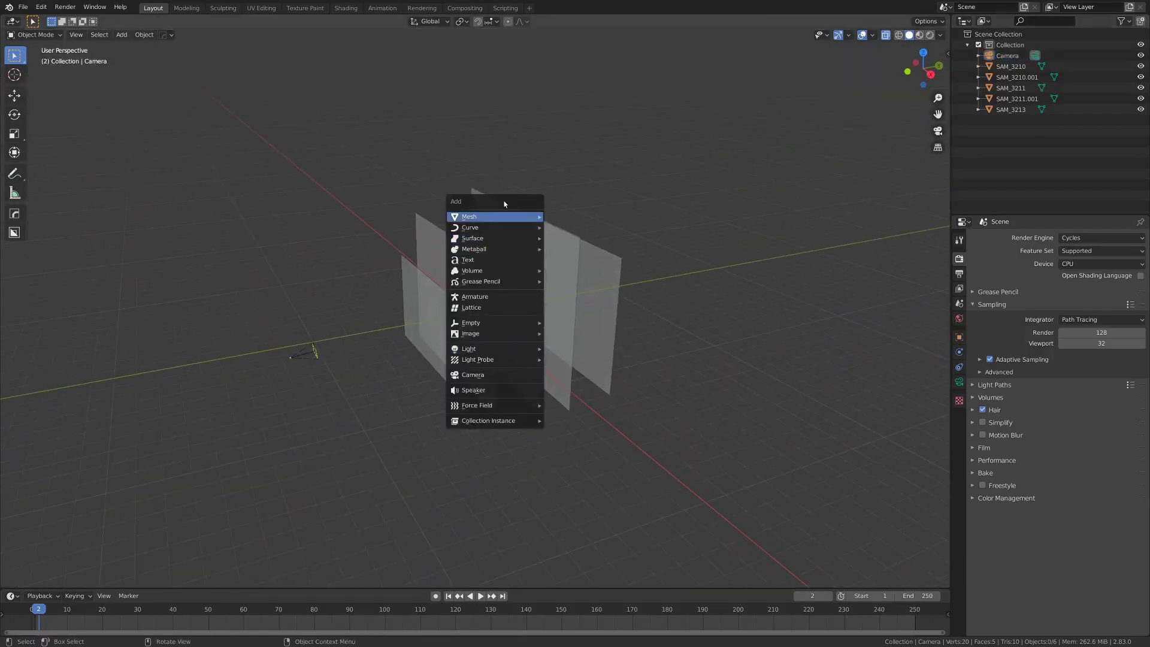
pyautogui.moveTo(510, 217)
pyautogui.click(588, 227)
pyautogui.moveTo(495, 313); pyautogui.dragTo(465, 310, button='middle')
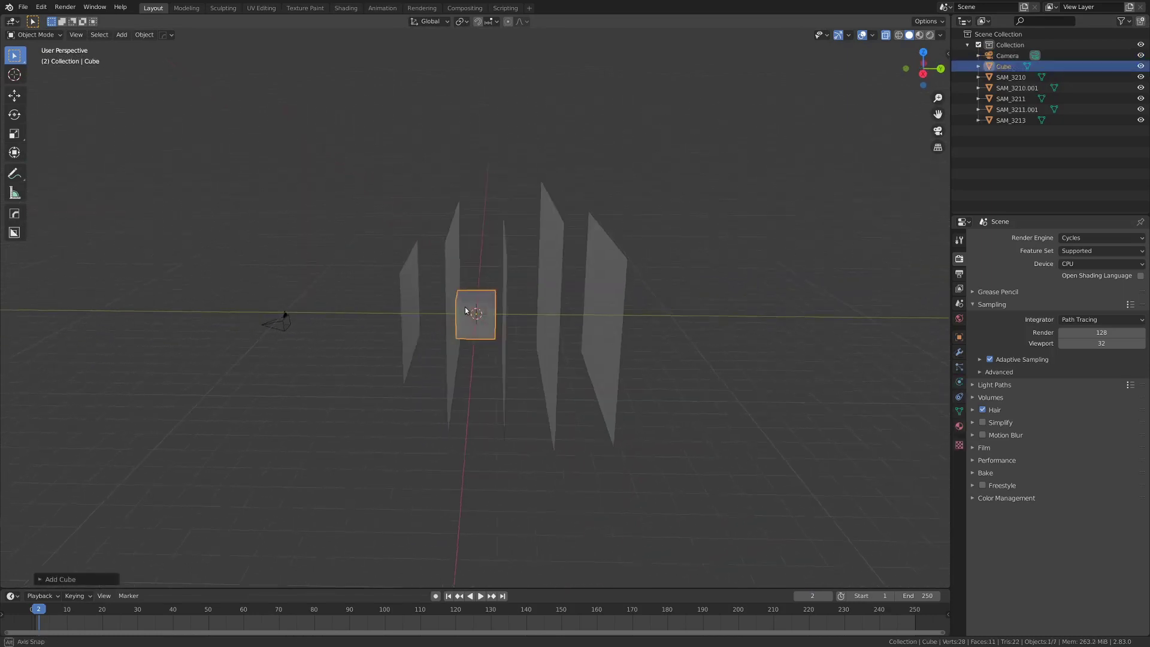
pyautogui.press('s')
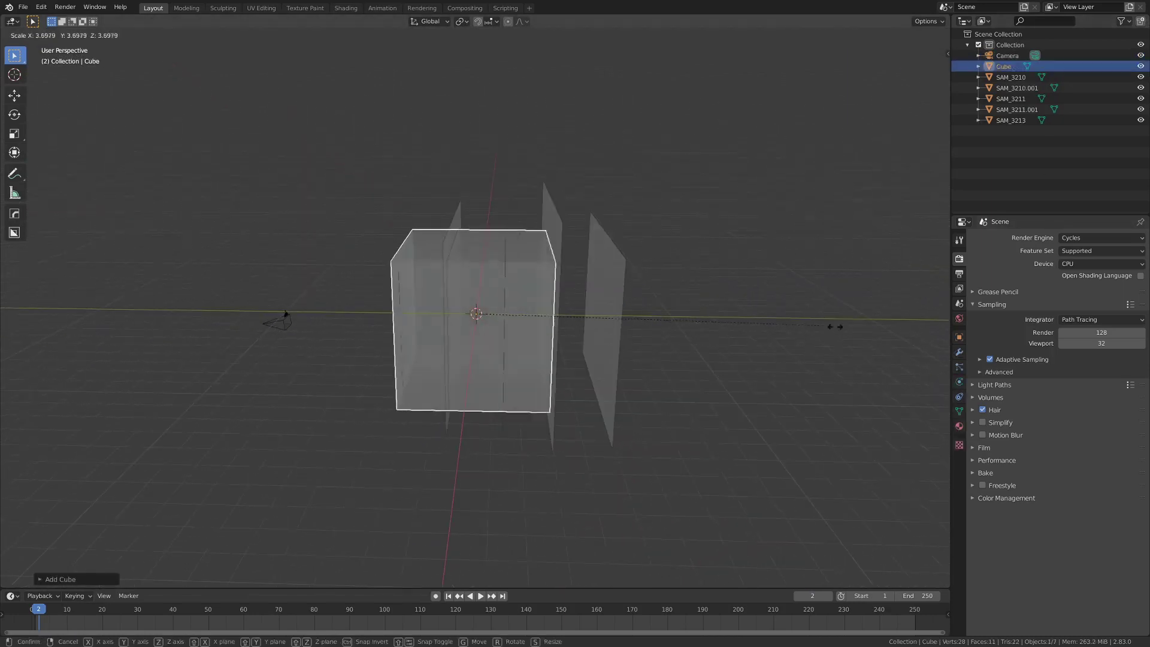
pyautogui.click(281, 322)
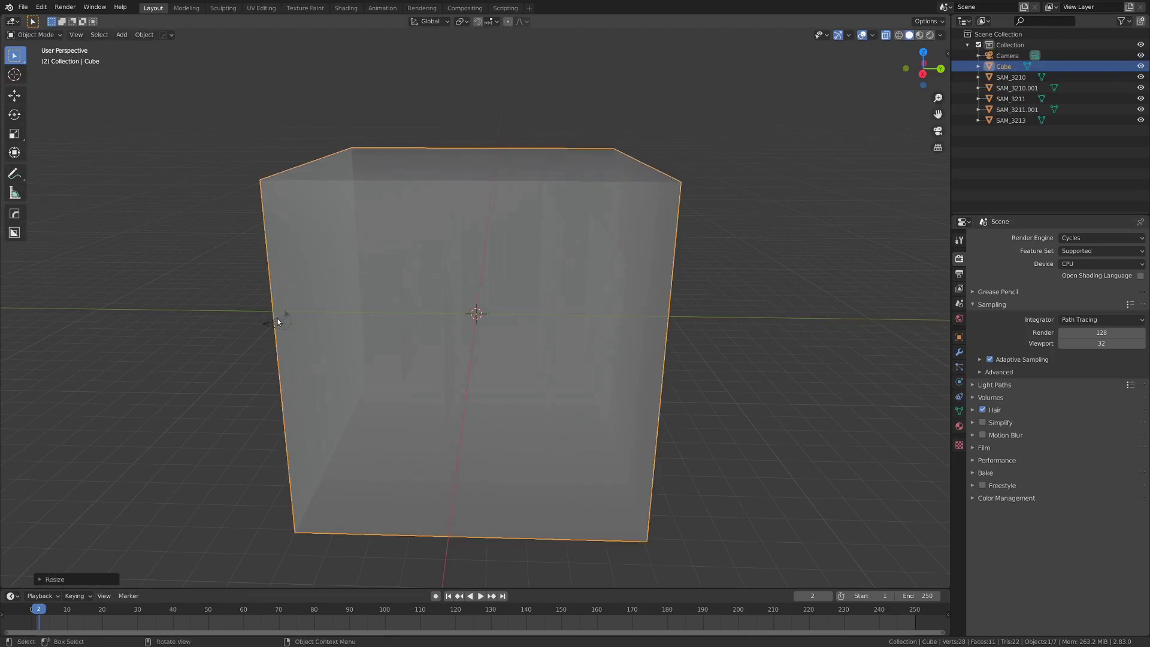
# Orbit around the enlarged cube and switch to the Shading workspace.
pyautogui.scroll(-4, 455, 309)
pyautogui.moveTo(320, 309)
pyautogui.mouseDown(button='middle')
pyautogui.moveTo(479, 302)
pyautogui.moveTo(460, 300)
pyautogui.mouseUp(button='middle')
pyautogui.scroll(4, 455, 309)
pyautogui.click(346, 9)
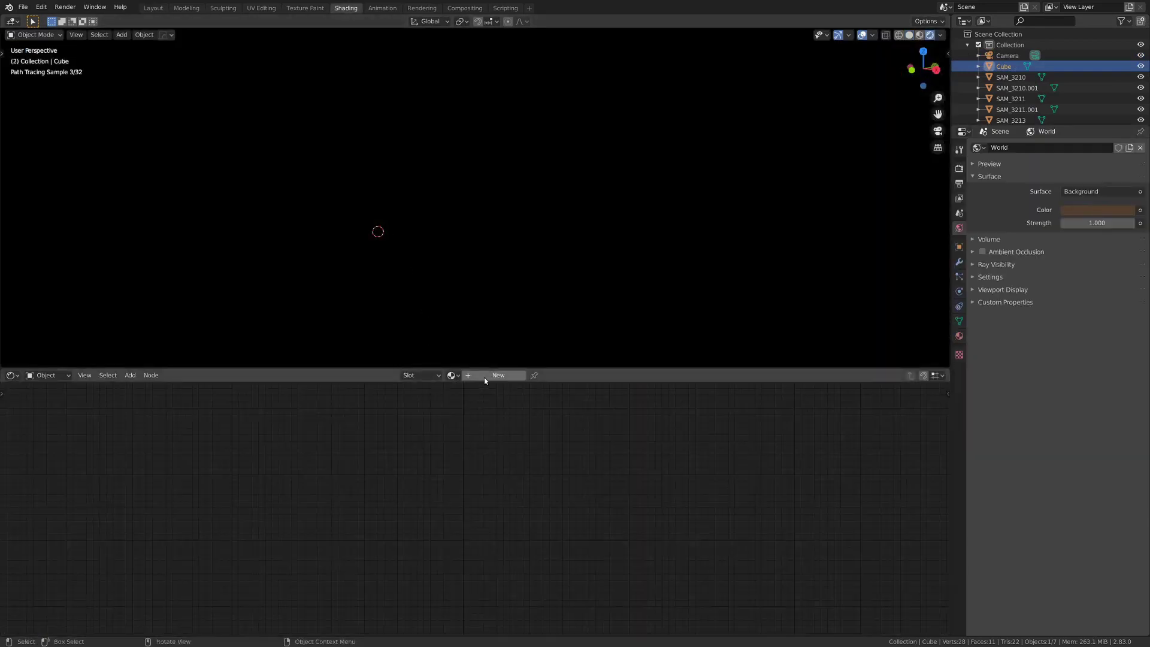
# Create a new cube material, replacing Principled BSDF with a Principled Volume node.
pyautogui.click(497, 376)
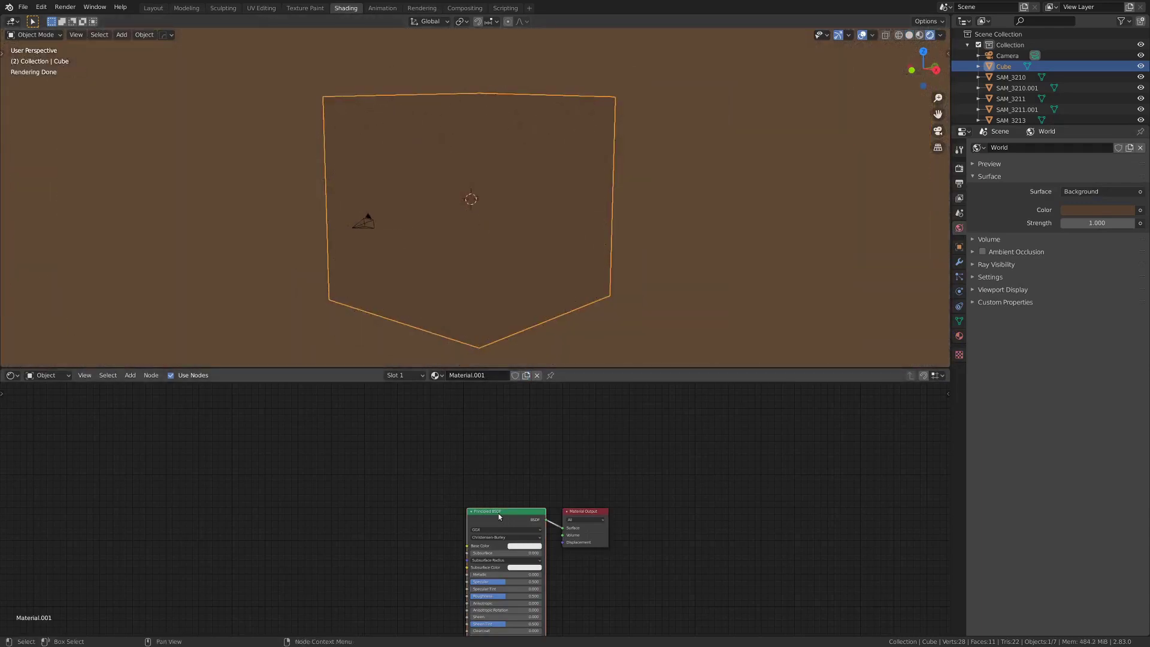
pyautogui.press('x')
pyautogui.hotkey('shift', 'a')
pyautogui.moveTo(380, 550)
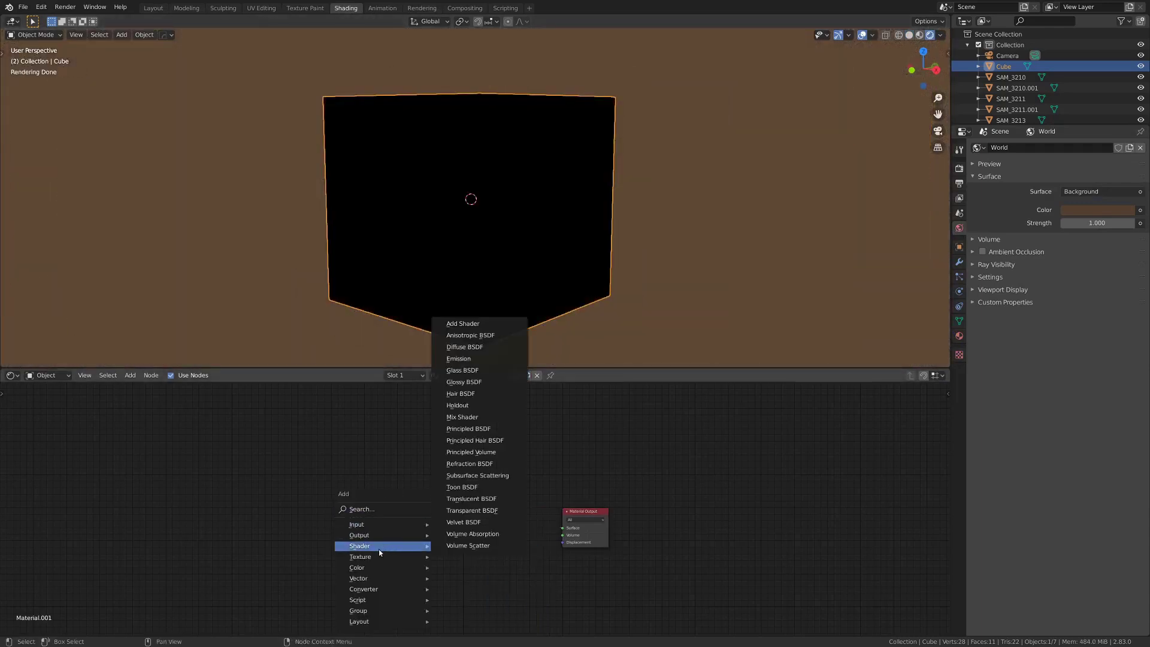
pyautogui.click(495, 452)
# Set the Principled Volume Density to 0 and Emission Strength to 0.001.
pyautogui.hotkey('ctrl', 'space')
pyautogui.scroll(5, 487, 467)
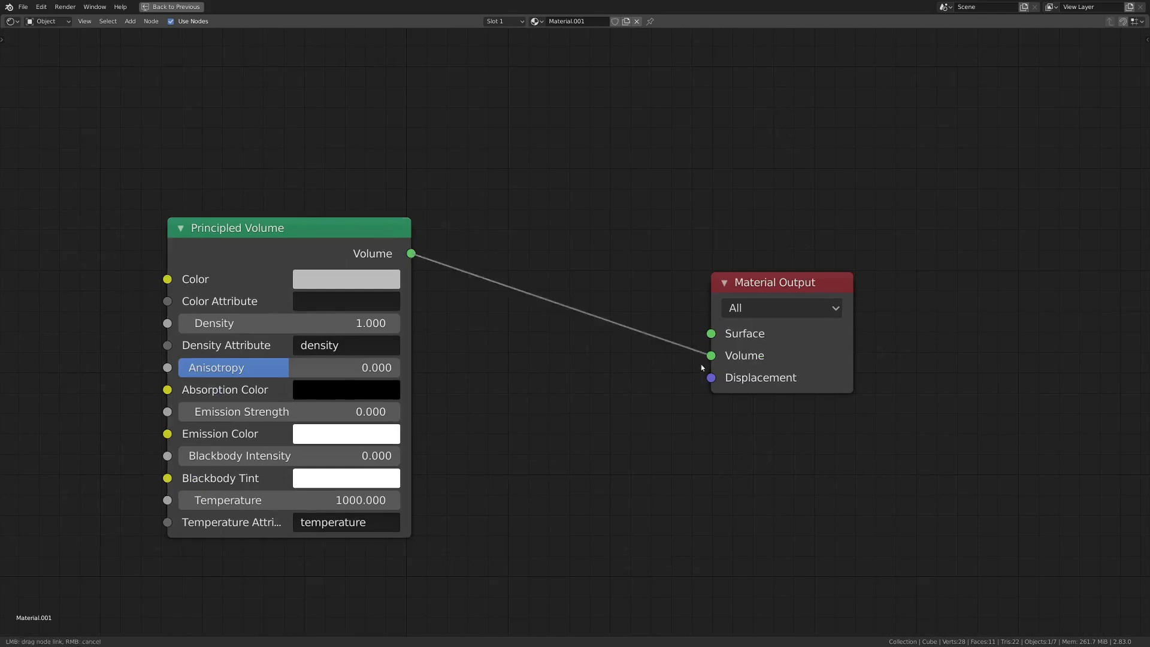
pyautogui.moveTo(769, 360); pyautogui.dragTo(727, 299)
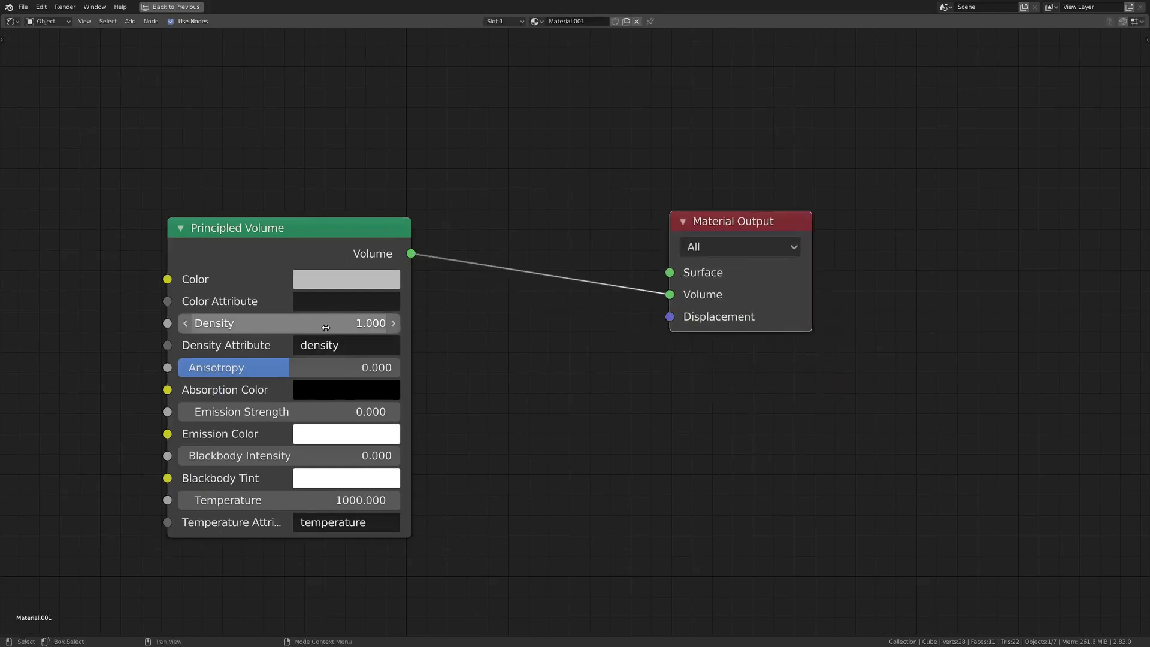
pyautogui.moveTo(325, 327); pyautogui.dragTo(270, 327)
pyautogui.doubleClick(283, 413)
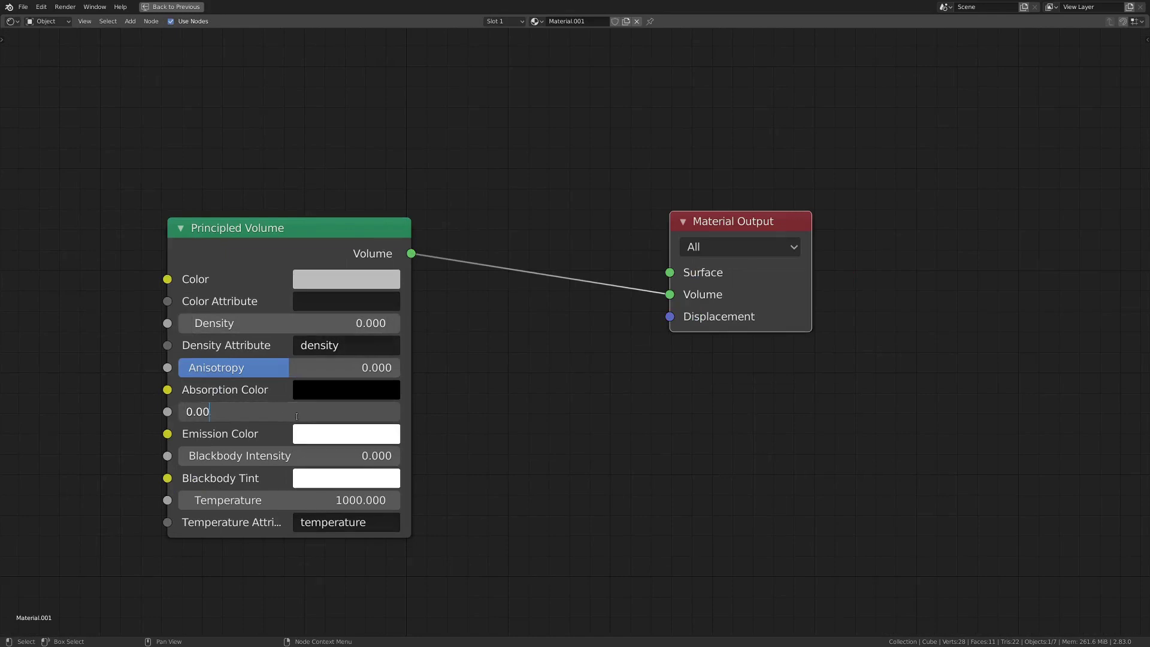
pyautogui.write('0.001')
pyautogui.press('Return')
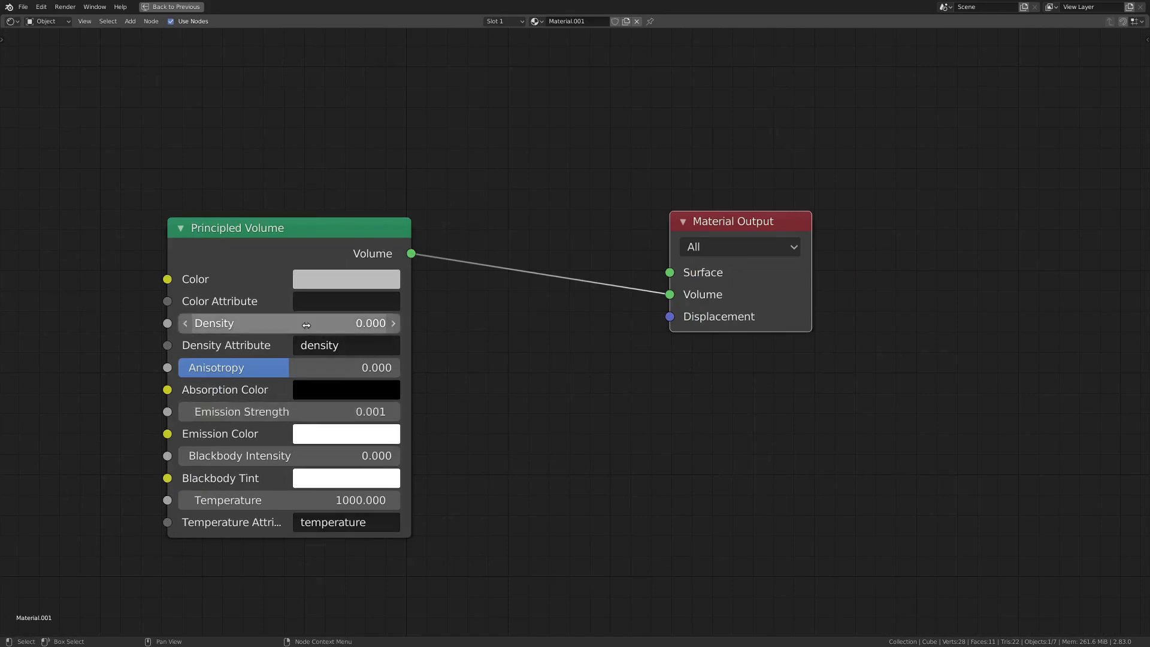
pyautogui.hotkey('ctrl', 'space')
# Scale the volume cube up much larger, checking it from the side and through the camera.
pyautogui.scroll(5, 449, 247)
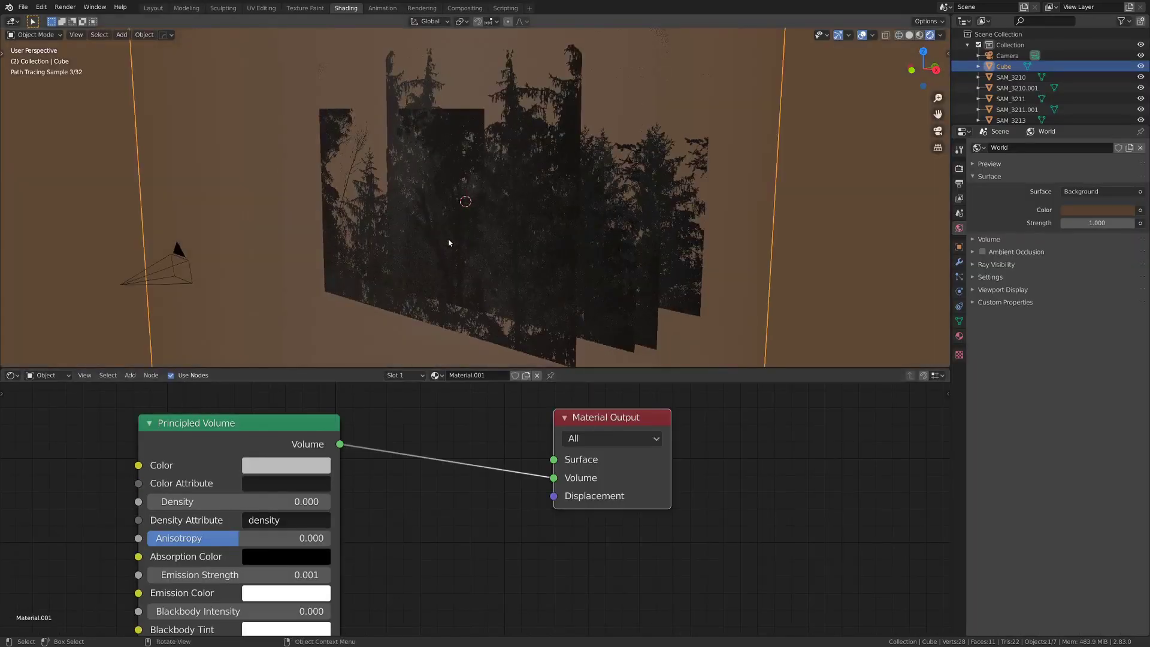
pyautogui.press('KP_0')
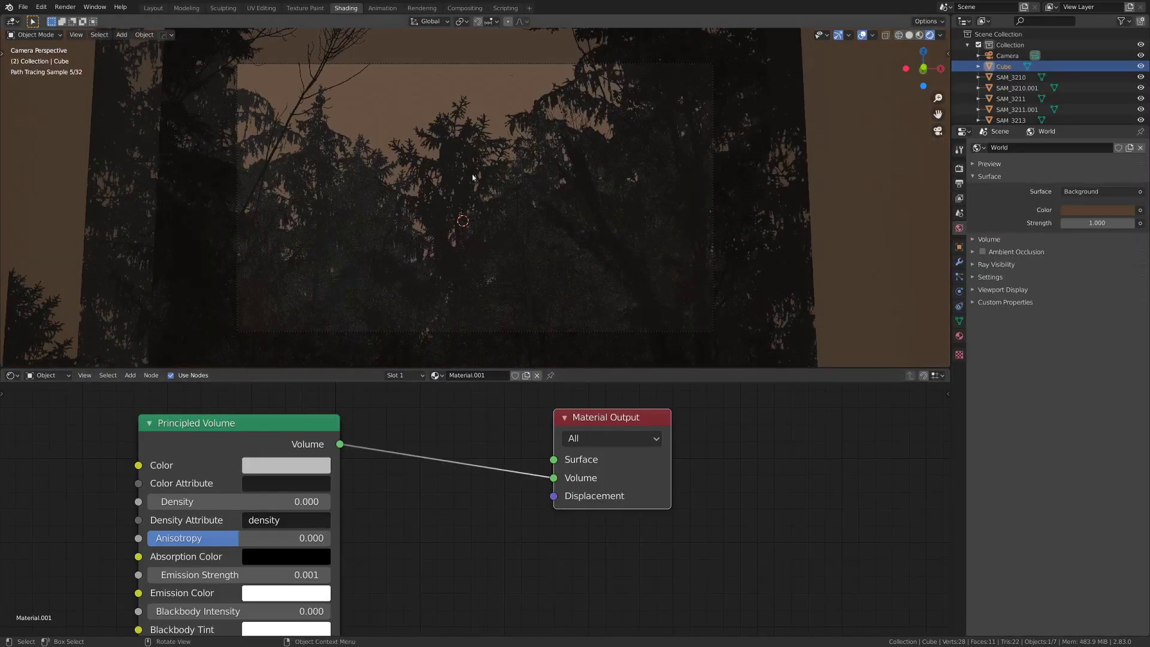
pyautogui.moveTo(509, 197); pyautogui.dragTo(601, 228, button='middle')
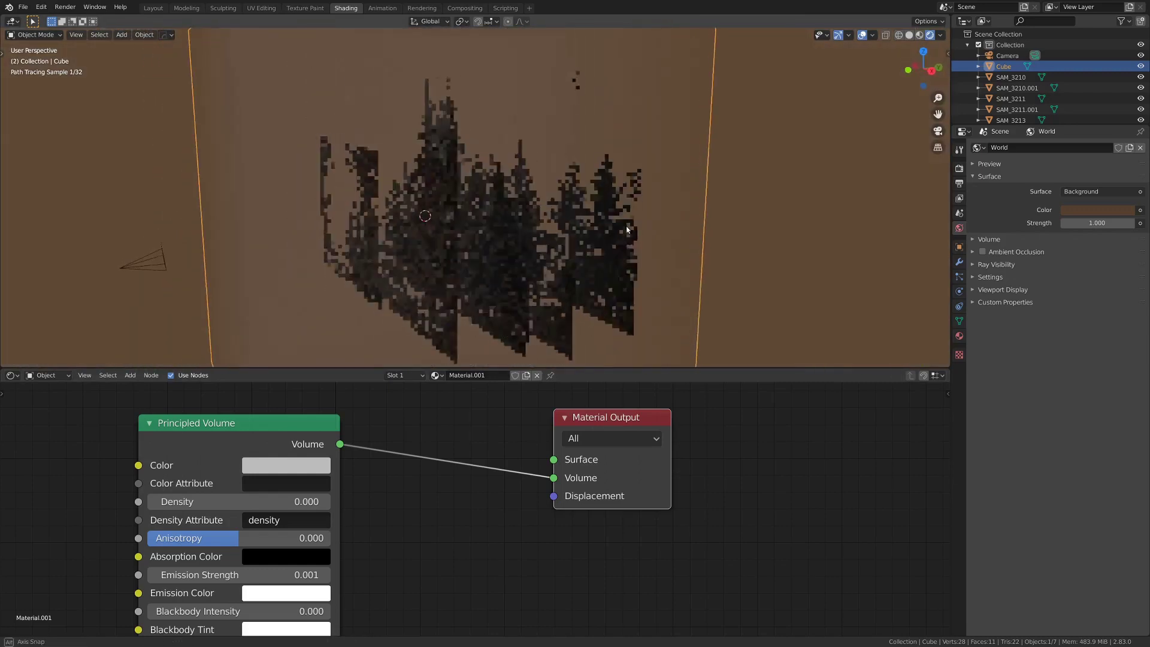
pyautogui.moveTo(628, 230); pyautogui.dragTo(588, 222, button='middle')
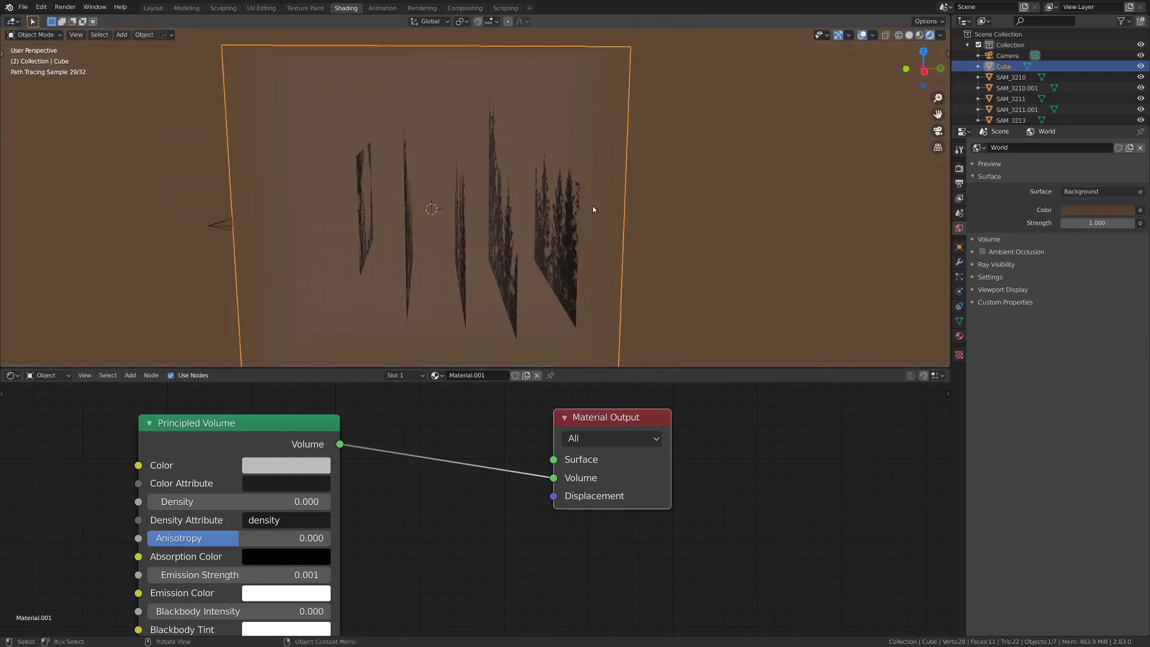
pyautogui.press('s')
pyautogui.click(669, 229)
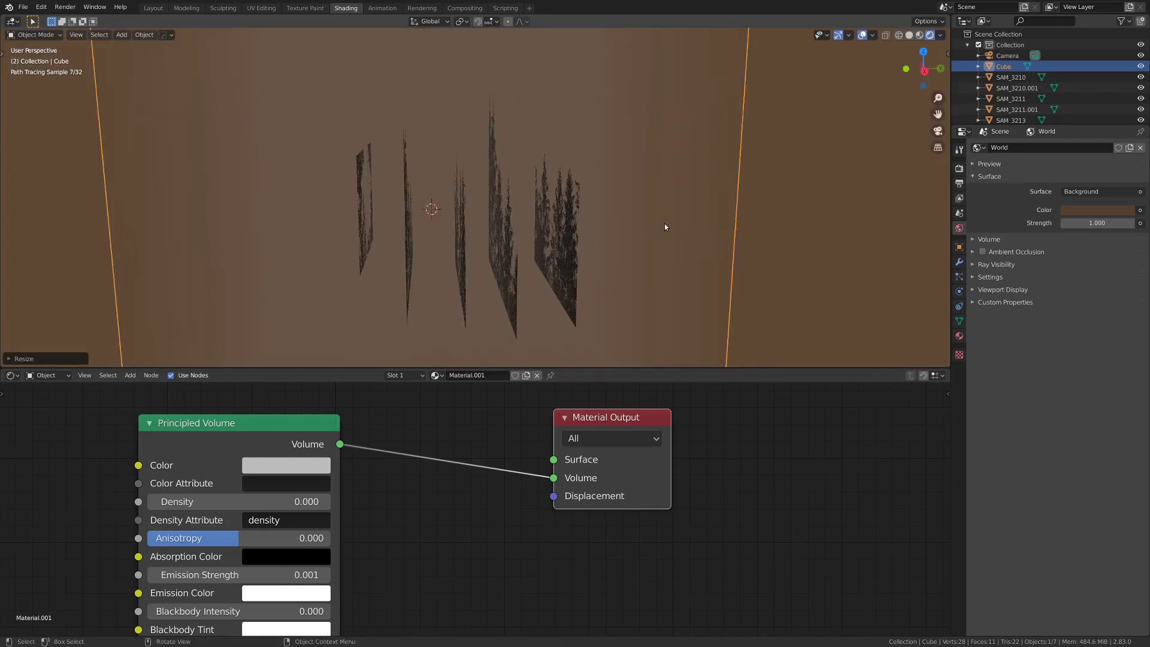
pyautogui.press('KP_0')
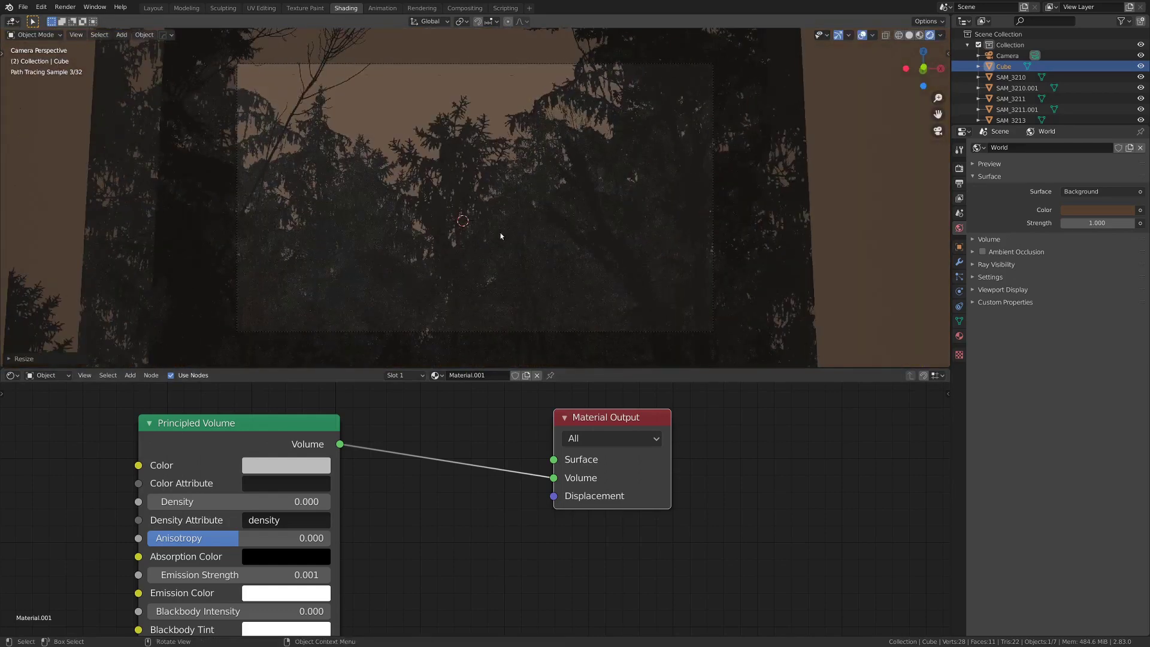
# Set the volume's Emission Color to light blue and shift the world colour toward olive-brown.
pyautogui.scroll(1, 413, 530)
pyautogui.moveTo(398, 535); pyautogui.dragTo(466, 366, button='middle')
pyautogui.scroll(2, 447, 406)
pyautogui.moveTo(443, 419); pyautogui.dragTo(436, 490, button='middle')
pyautogui.scroll(1, 435, 490)
pyautogui.click(300, 501)
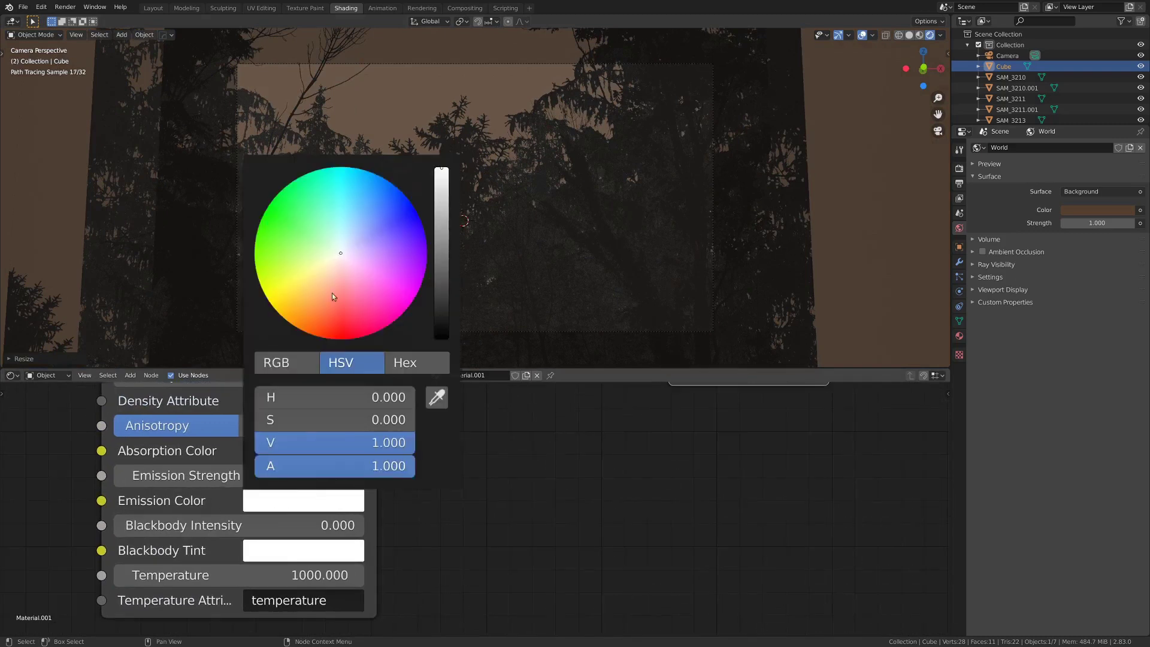
pyautogui.click(363, 214)
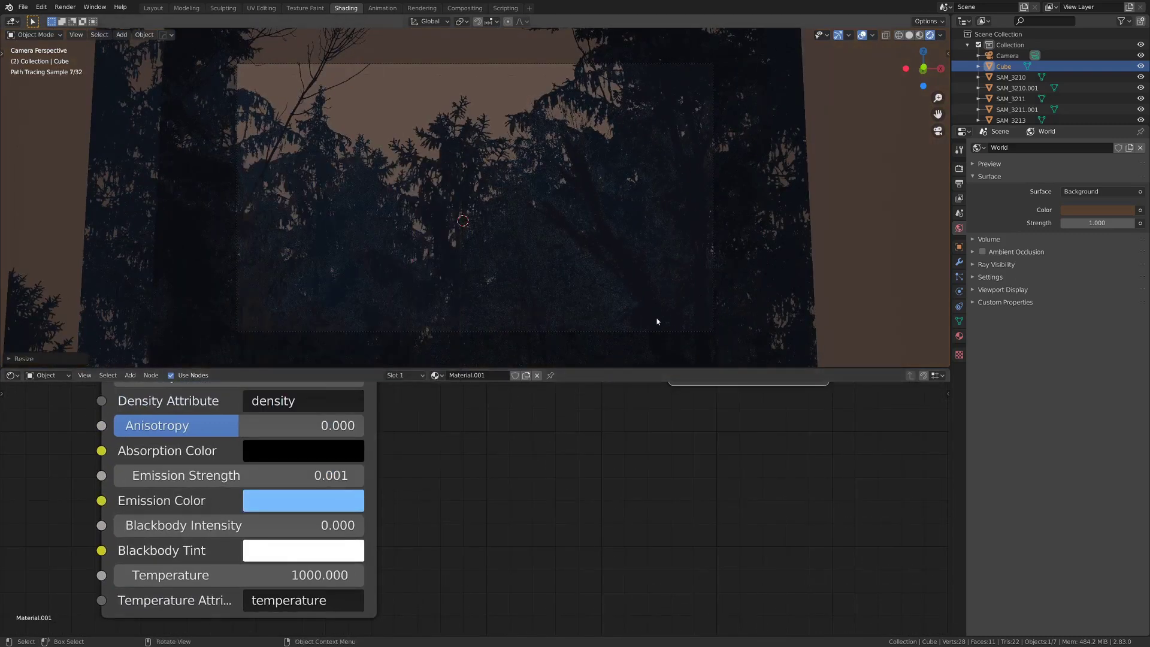
pyautogui.click(1112, 212)
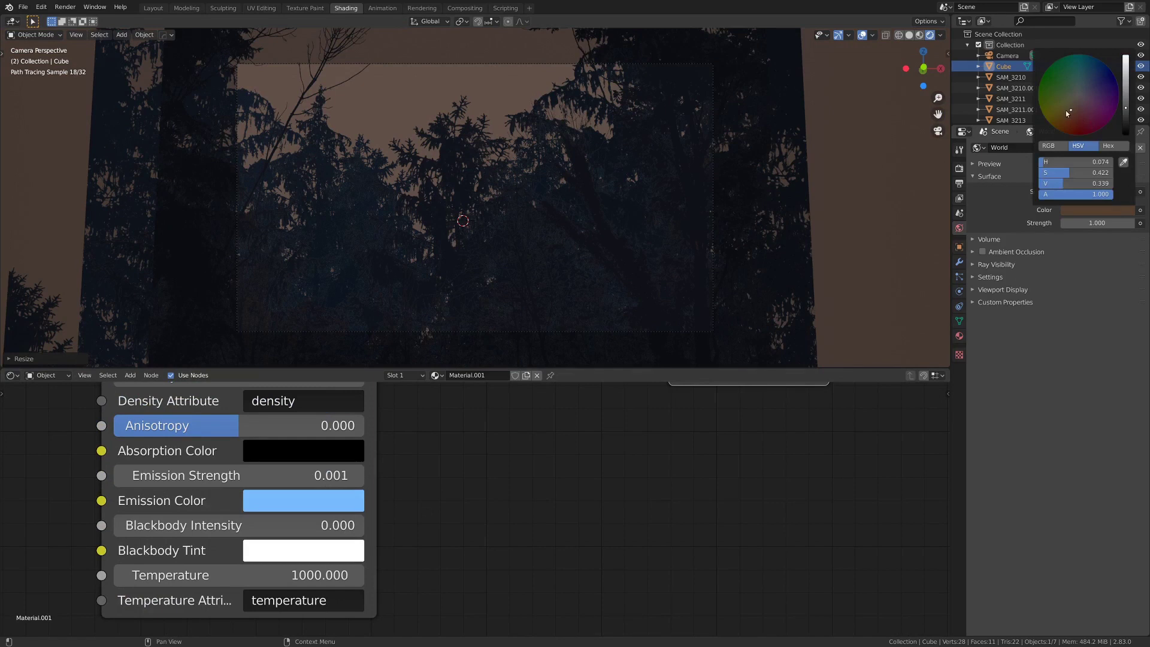
pyautogui.moveTo(1072, 110); pyautogui.dragTo(1073, 110)
# Switch the viewport to solid shading and maximise the 3D viewport.
pyautogui.press('z')
pyautogui.click(503, 264)
pyautogui.hotkey('ctrl', 'space')
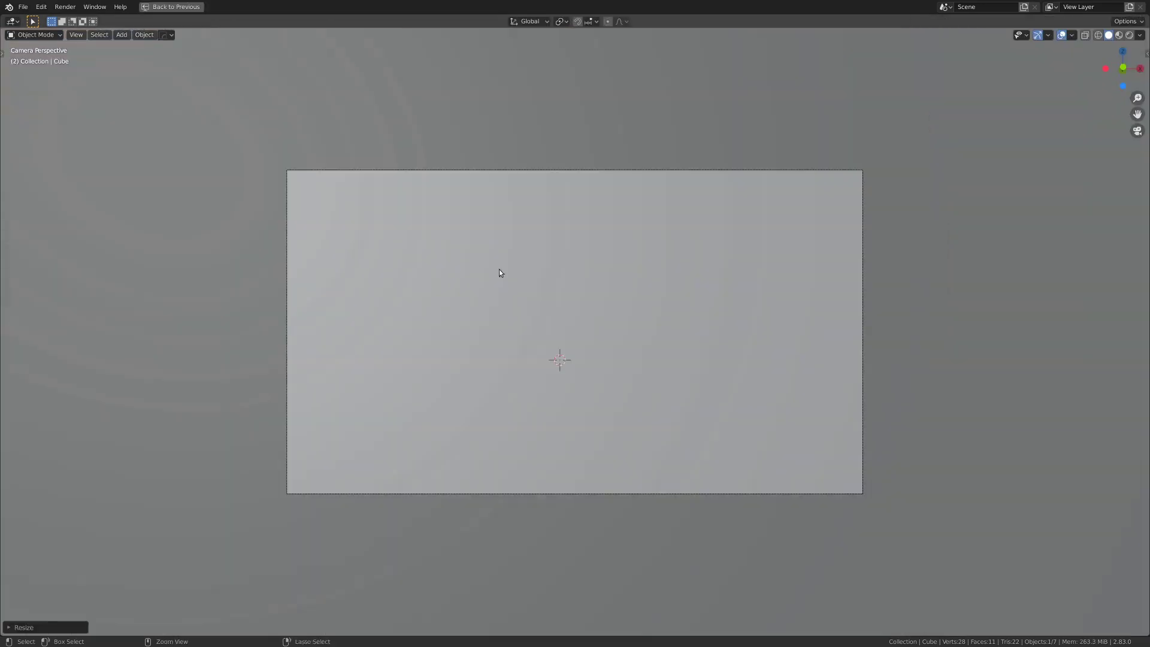
# Render the camera view of the blue-tinted forest, then close the render window.
pyautogui.press('F12')
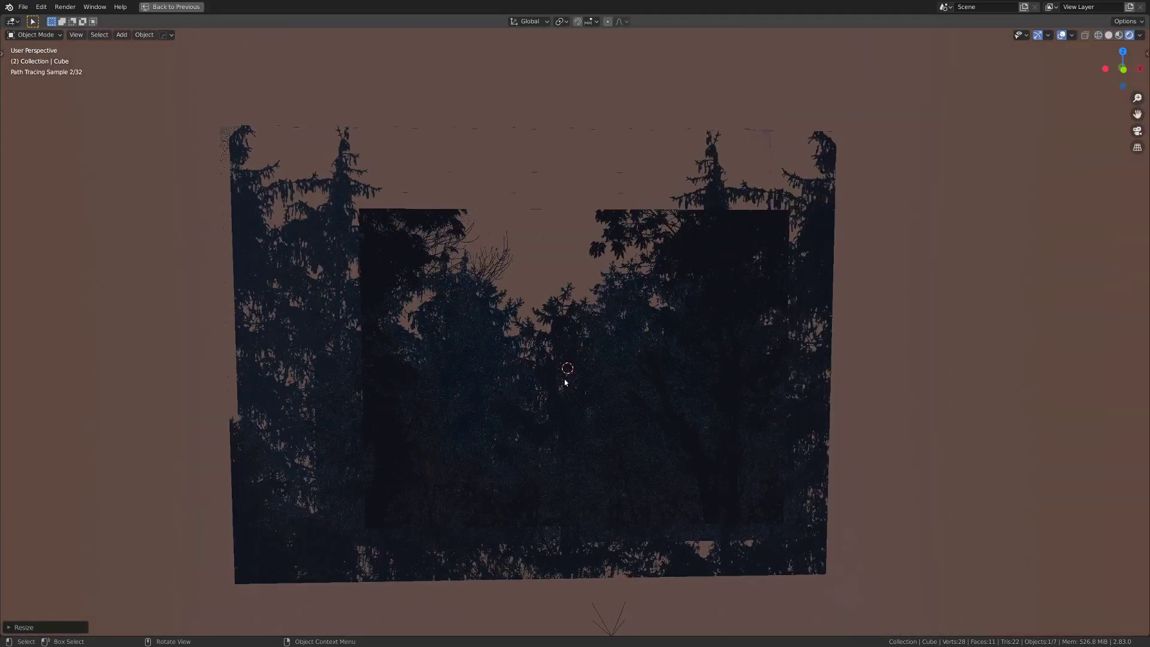
pyautogui.press('KP_0')
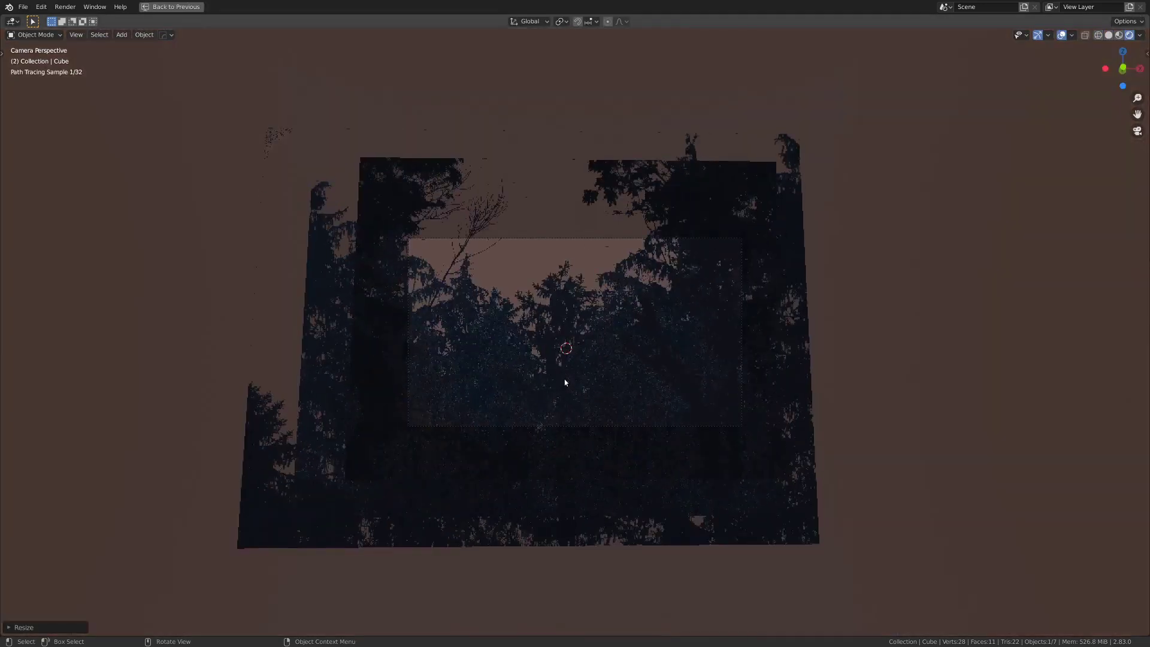
pyautogui.press('F11')
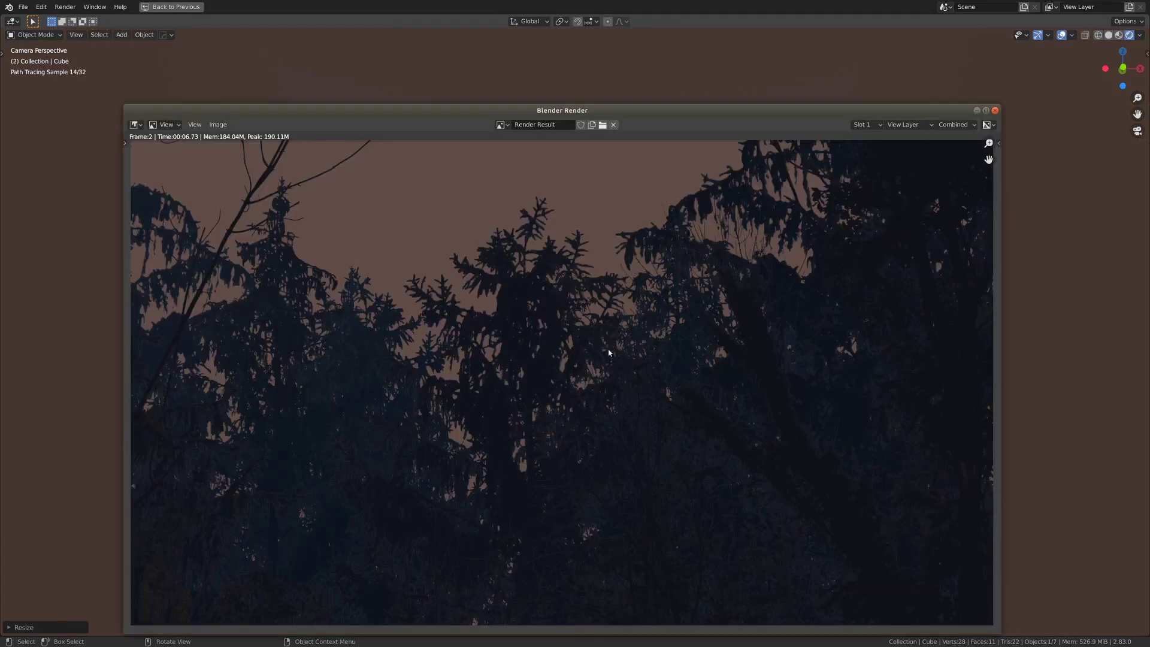
pyautogui.scroll(-1, 614, 355)
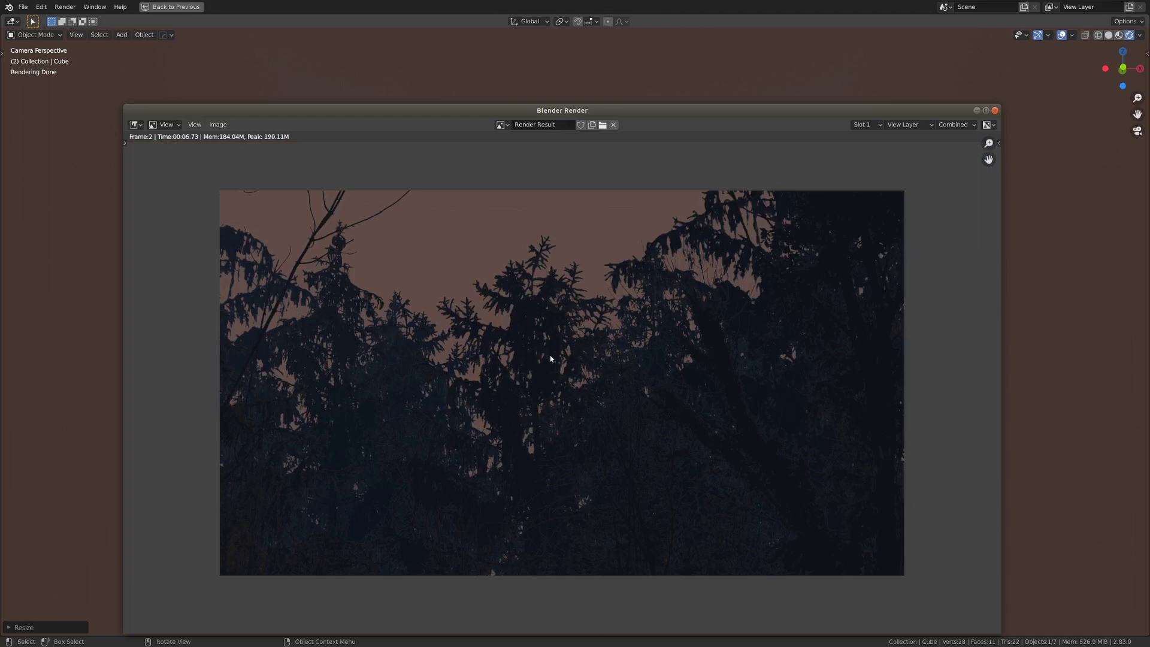
pyautogui.press('F11')
pyautogui.moveTo(555, 358); pyautogui.dragTo(570, 334, button='middle')
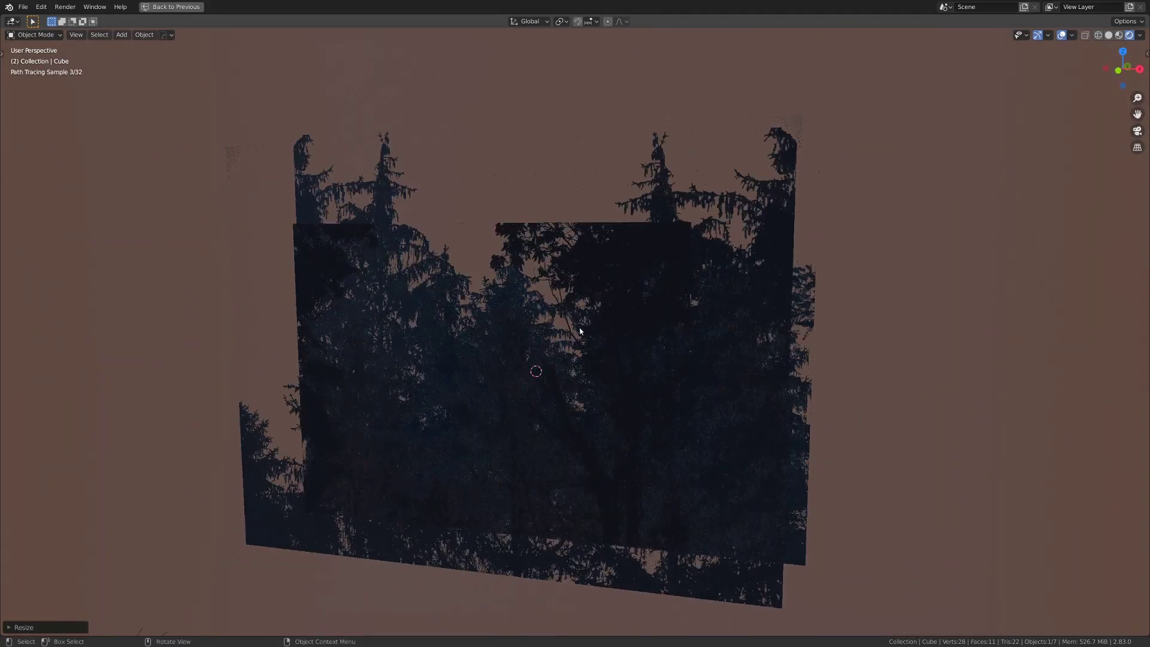
# Look through the scene camera and zoom in on the rendered misty tree silhouettes.
pyautogui.press('KP_0')
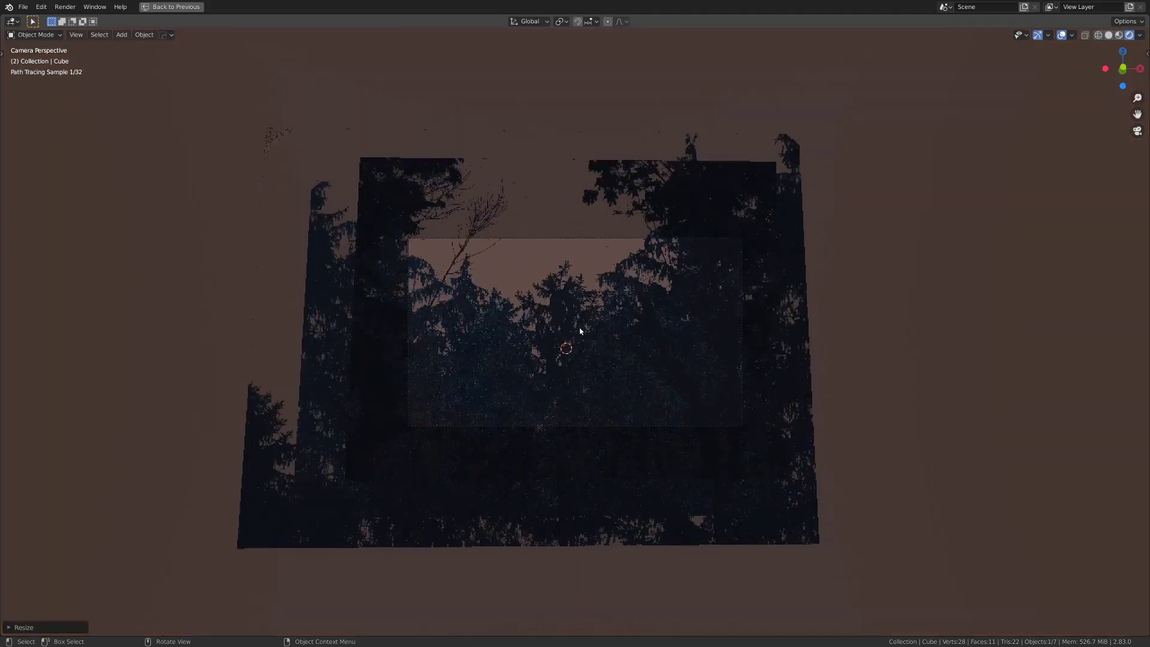
pyautogui.scroll(4, 684, 327)
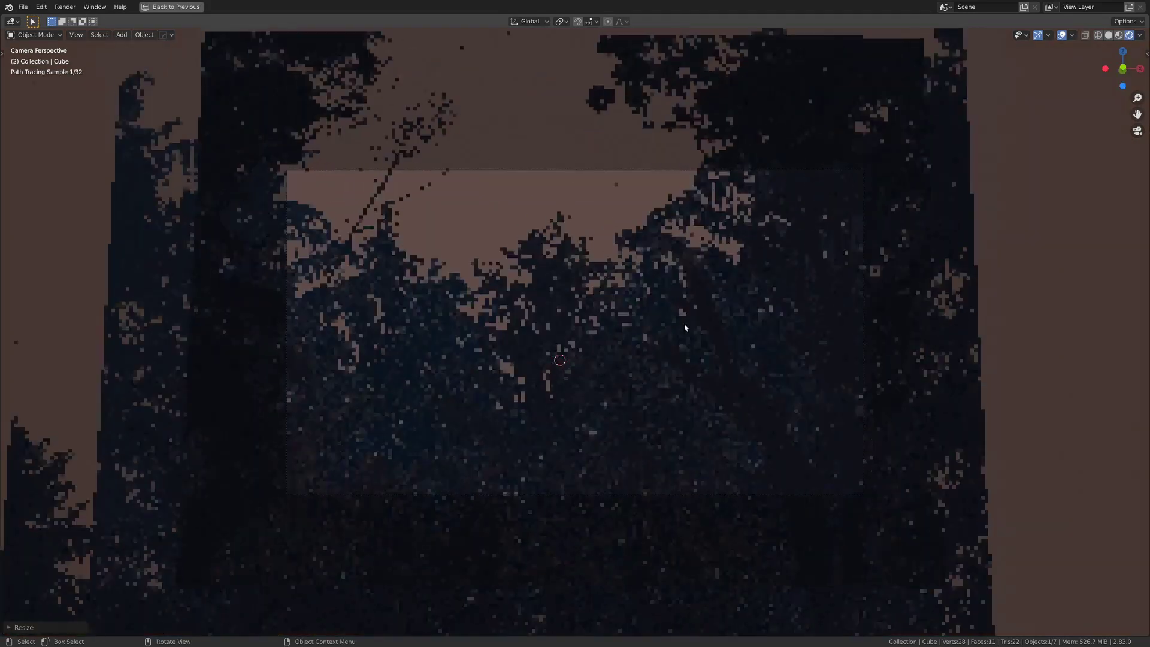